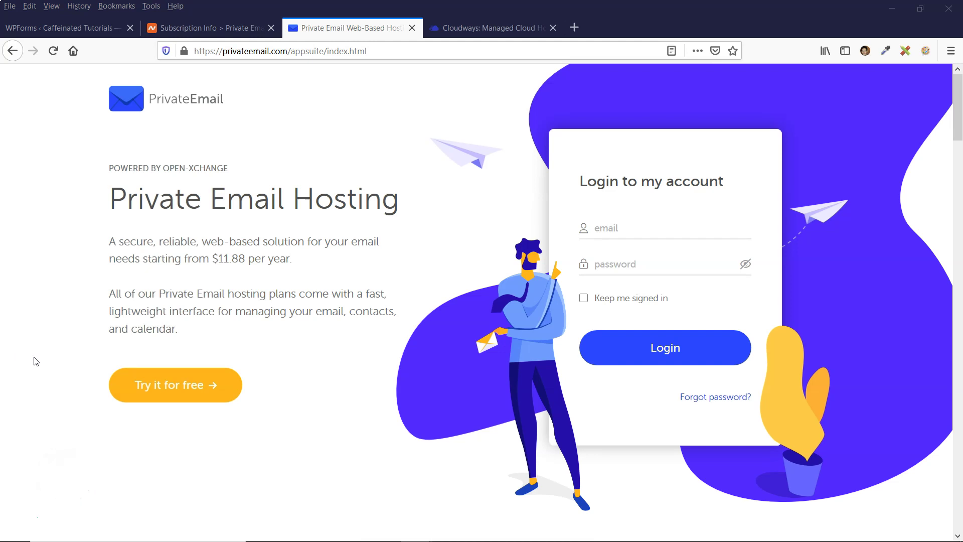
Switch back and forth between the Cloudways servers tab and the Private Email login tab
{"action": "left_click", "coordinate": [472, 34]}
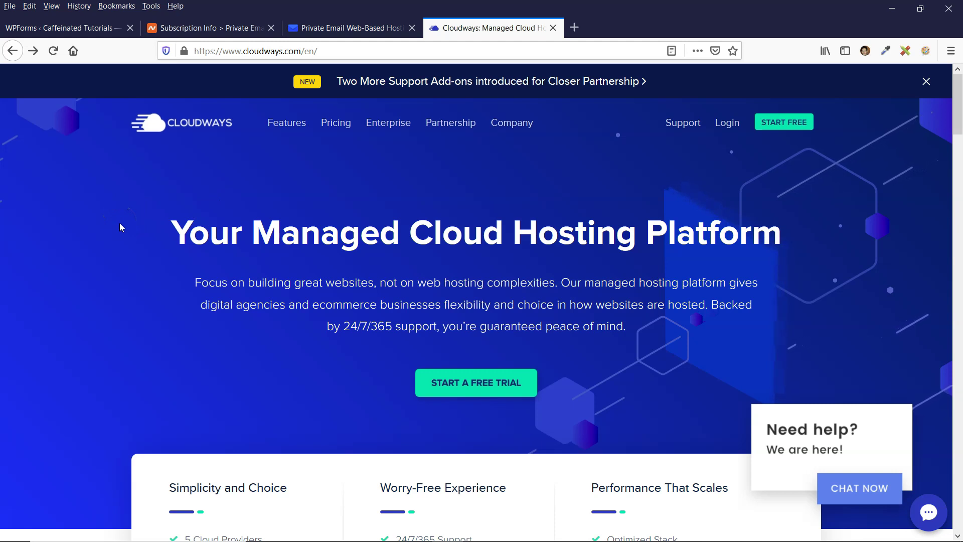
{"action": "left_click", "coordinate": [337, 28]}
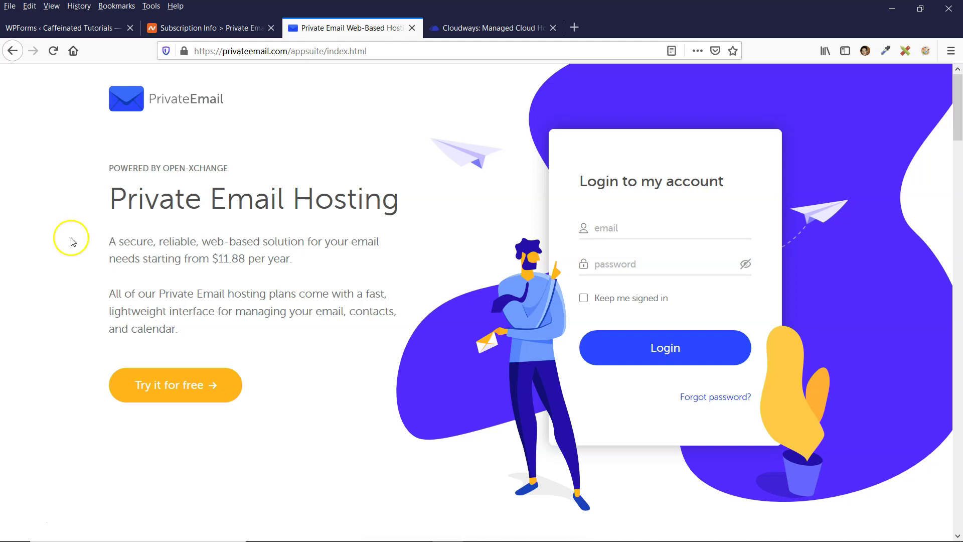
{"action": "left_click", "coordinate": [465, 27]}
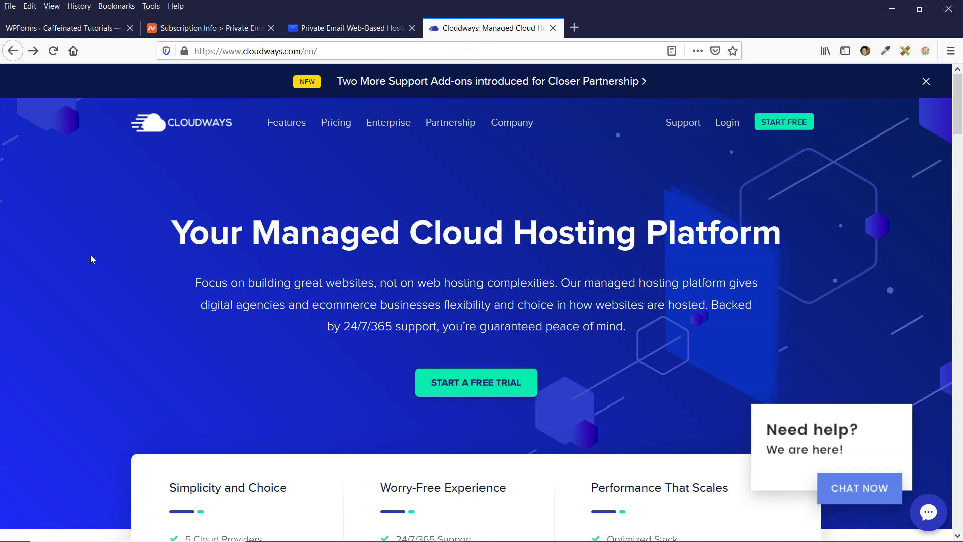
{"action": "left_click", "coordinate": [369, 28]}
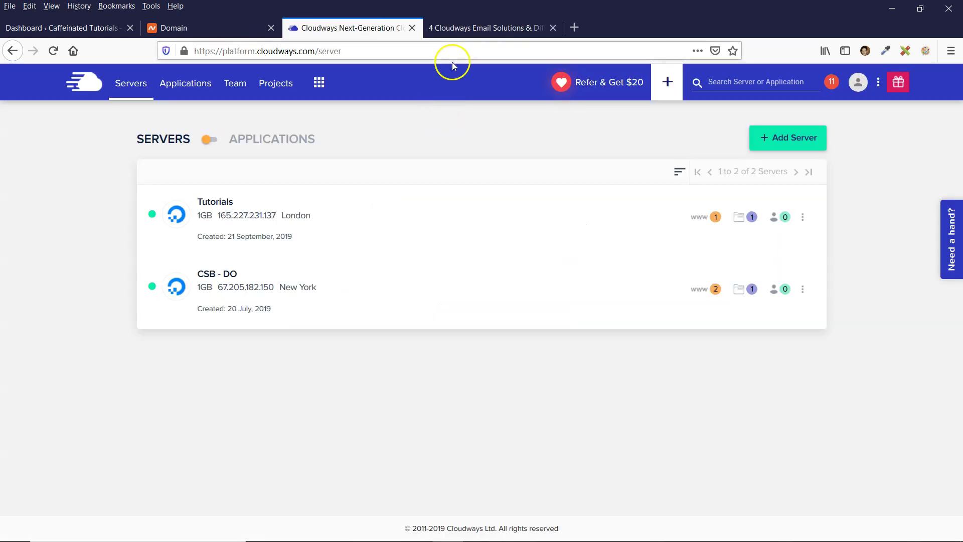
Open the '4 Cloudways Email Solutions' article and scroll down to its Mailboxes / NameCheap section
{"action": "left_click", "coordinate": [466, 30]}
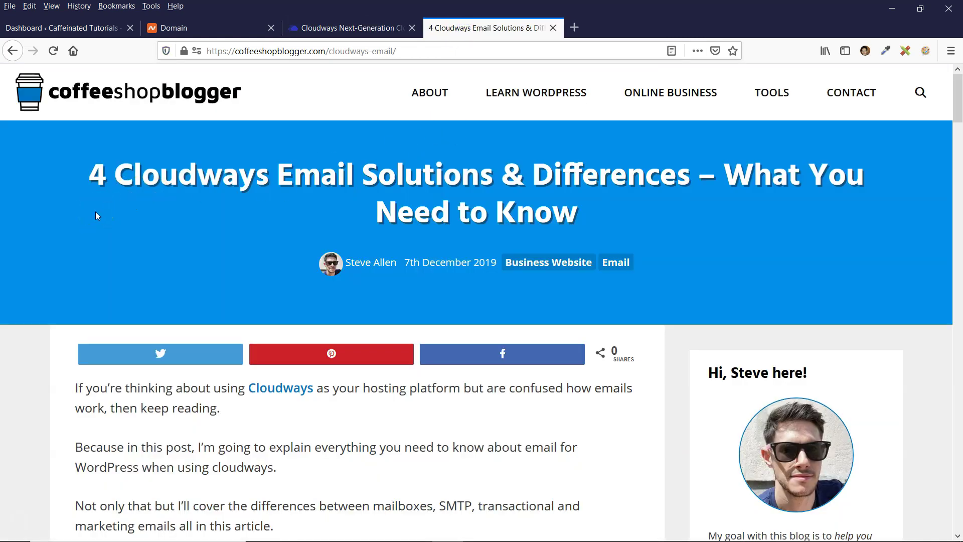
{"action": "mouse_move", "coordinate": [95, 200]}
{"action": "left_mouse_down"}
{"action": "mouse_move", "coordinate": [120, 236]}
{"action": "mouse_move", "coordinate": [105, 203]}
{"action": "left_mouse_up"}
{"action": "left_click_drag", "start_coordinate": [958, 103], "coordinate": [959, 151]}
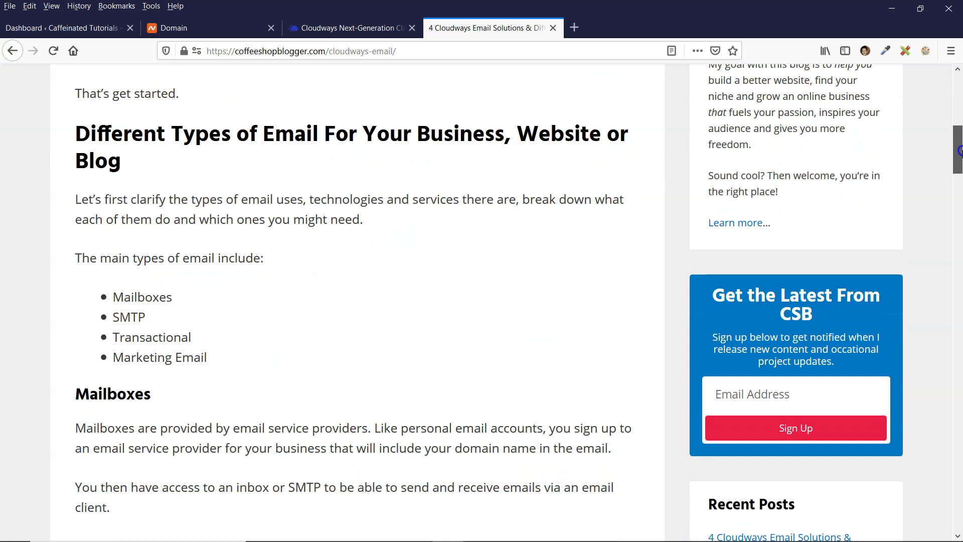
{"action": "scroll", "coordinate": [144, 327], "scroll_direction": "down", "scroll_amount": 2}
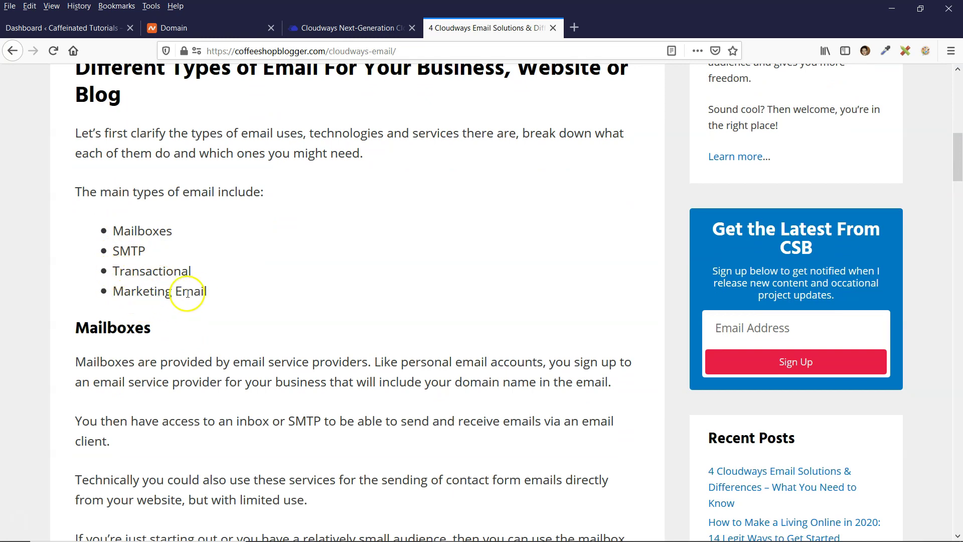
{"action": "left_click_drag", "start_coordinate": [954, 164], "coordinate": [957, 306]}
{"action": "scroll", "coordinate": [215, 201], "scroll_direction": "up", "scroll_amount": 6}
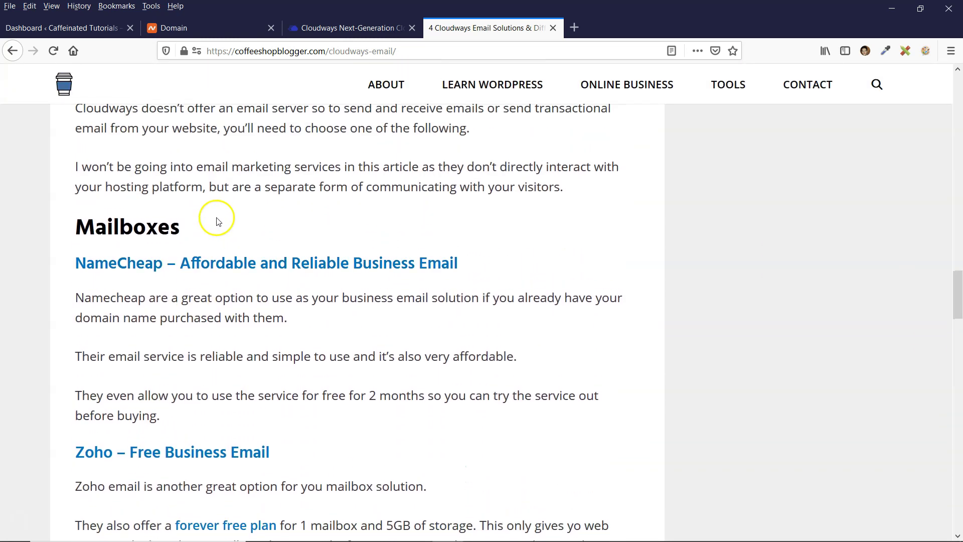
{"action": "scroll", "coordinate": [191, 241], "scroll_direction": "down", "scroll_amount": 1}
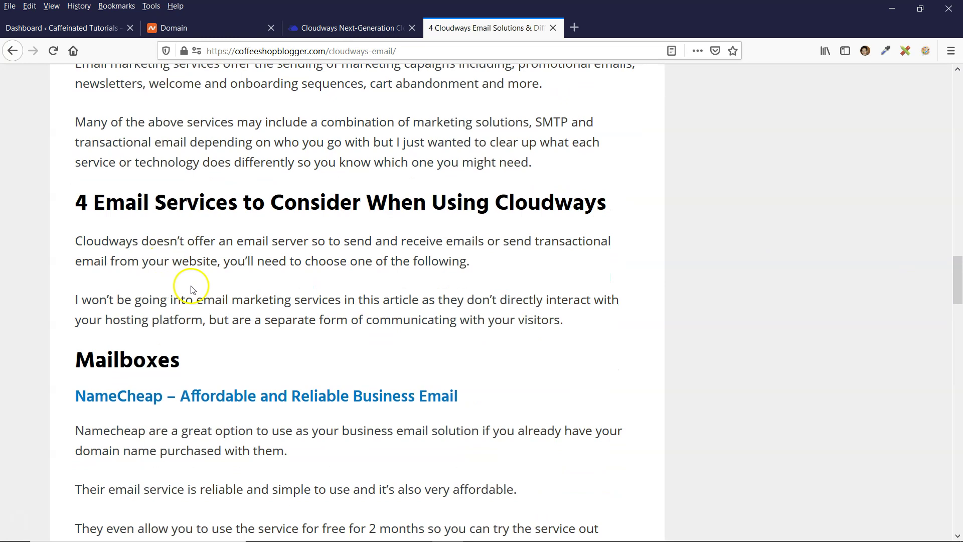
{"action": "scroll", "coordinate": [368, 292], "scroll_direction": "down", "scroll_amount": 4}
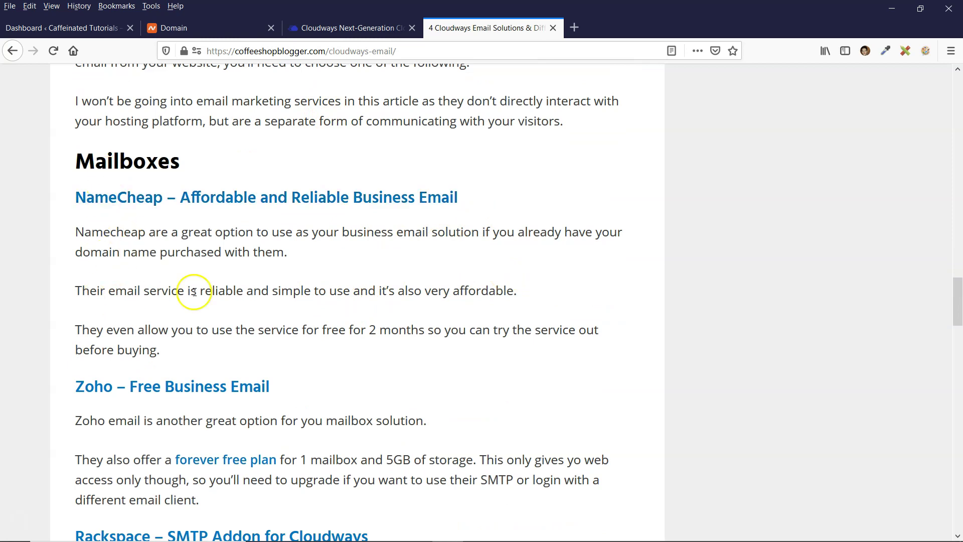
{"action": "scroll", "coordinate": [288, 252], "scroll_direction": "down", "scroll_amount": 2}
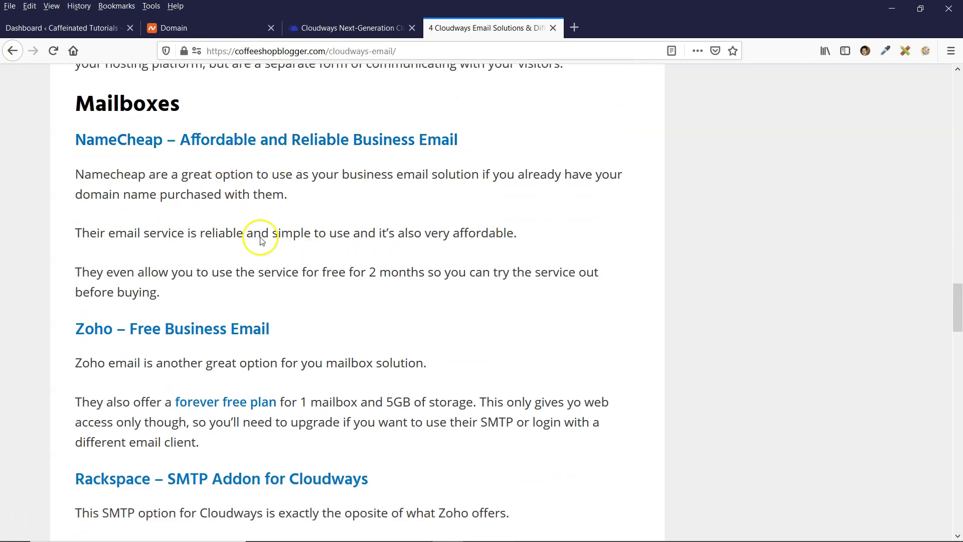
{"action": "scroll", "coordinate": [307, 243], "scroll_direction": "down", "scroll_amount": 2}
{"action": "scroll", "coordinate": [286, 241], "scroll_direction": "up", "scroll_amount": 2}
{"action": "scroll", "coordinate": [286, 243], "scroll_direction": "down", "scroll_amount": 5}
{"action": "scroll", "coordinate": [339, 232], "scroll_direction": "down", "scroll_amount": 2}
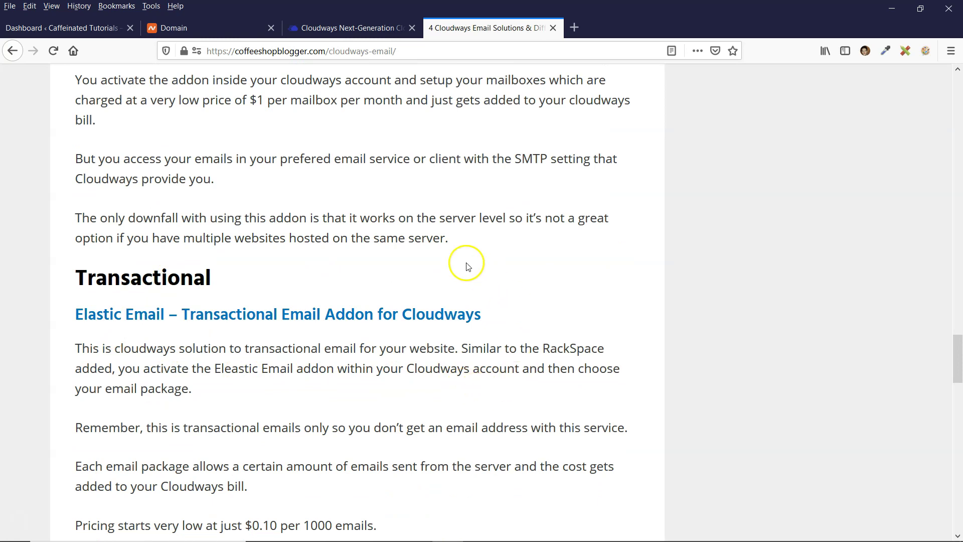
{"action": "scroll", "coordinate": [476, 281], "scroll_direction": "up", "scroll_amount": 6}
{"action": "scroll", "coordinate": [426, 286], "scroll_direction": "up", "scroll_amount": 2}
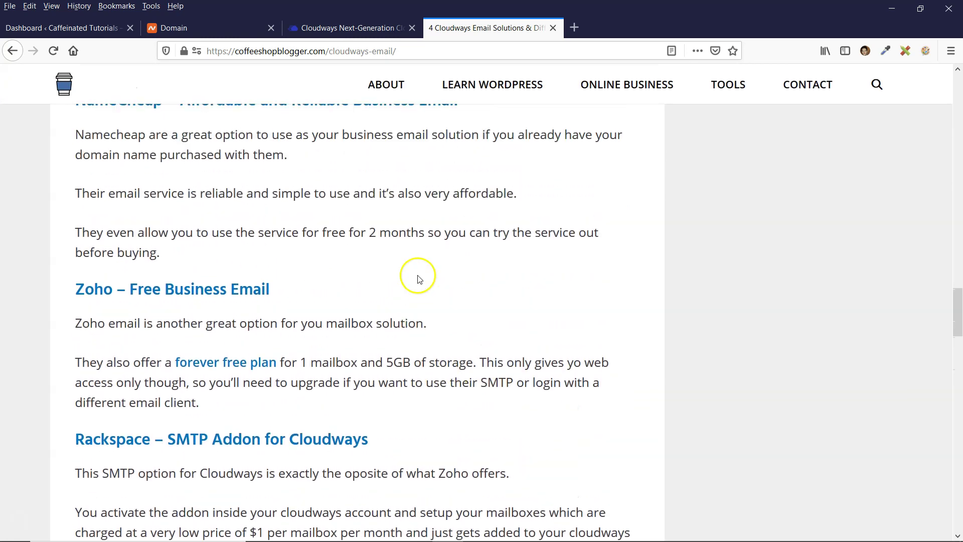
{"action": "scroll", "coordinate": [516, 275], "scroll_direction": "down", "scroll_amount": 1}
{"action": "left_click_drag", "start_coordinate": [956, 321], "coordinate": [959, 372]}
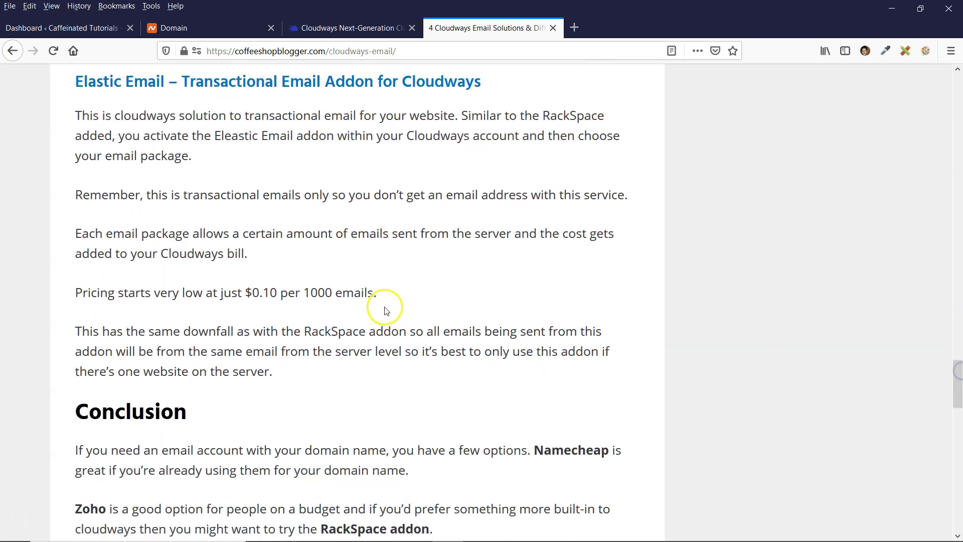
{"action": "scroll", "coordinate": [389, 316], "scroll_direction": "up", "scroll_amount": 5}
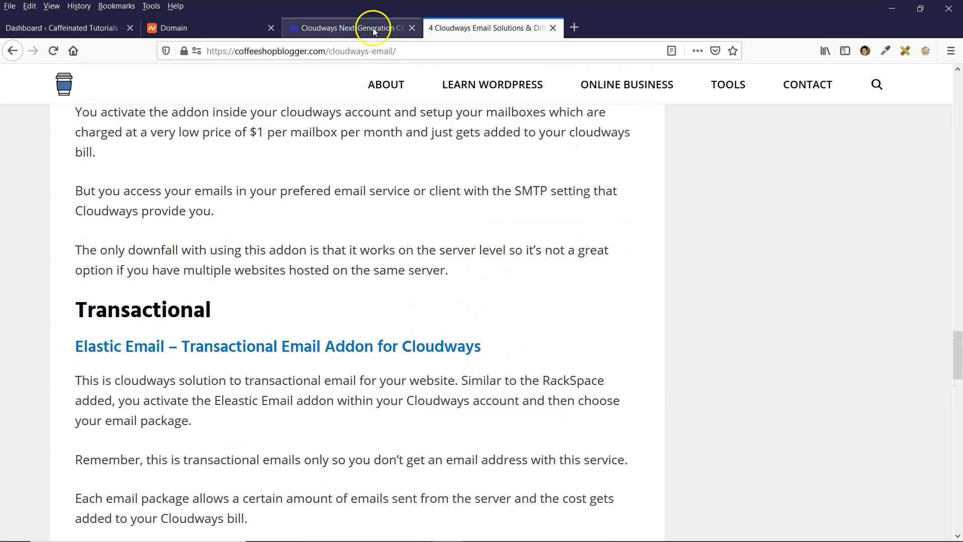
Glance at the Cloudways servers list, then return to the article's NameCheap section
{"action": "left_click", "coordinate": [383, 28]}
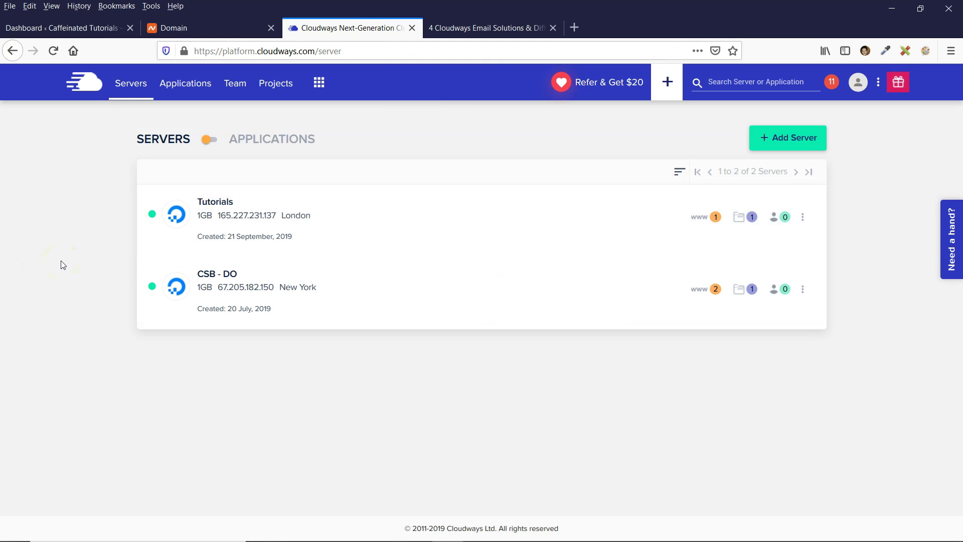
{"action": "left_click", "coordinate": [492, 28]}
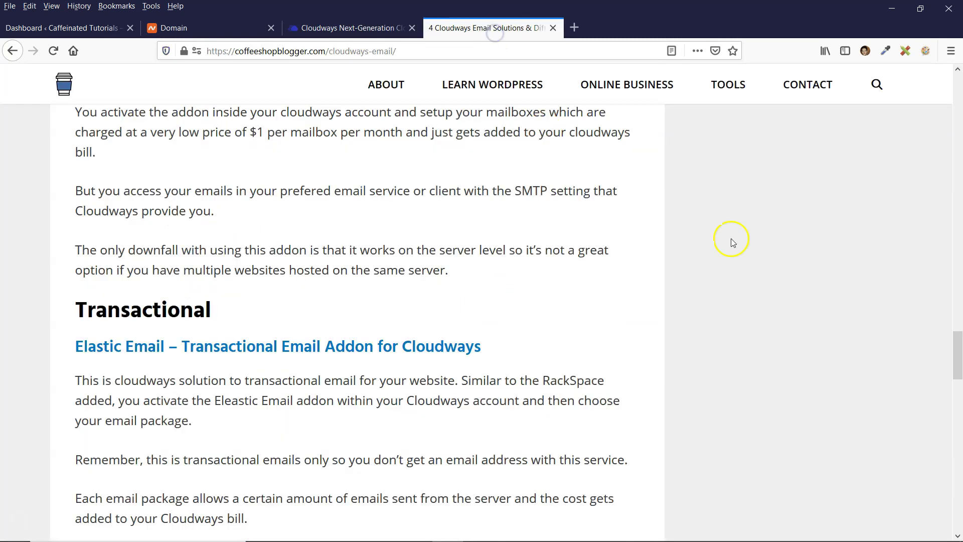
{"action": "scroll", "coordinate": [956, 342], "scroll_direction": "up", "scroll_amount": 1}
{"action": "left_click_drag", "start_coordinate": [956, 344], "coordinate": [957, 299]}
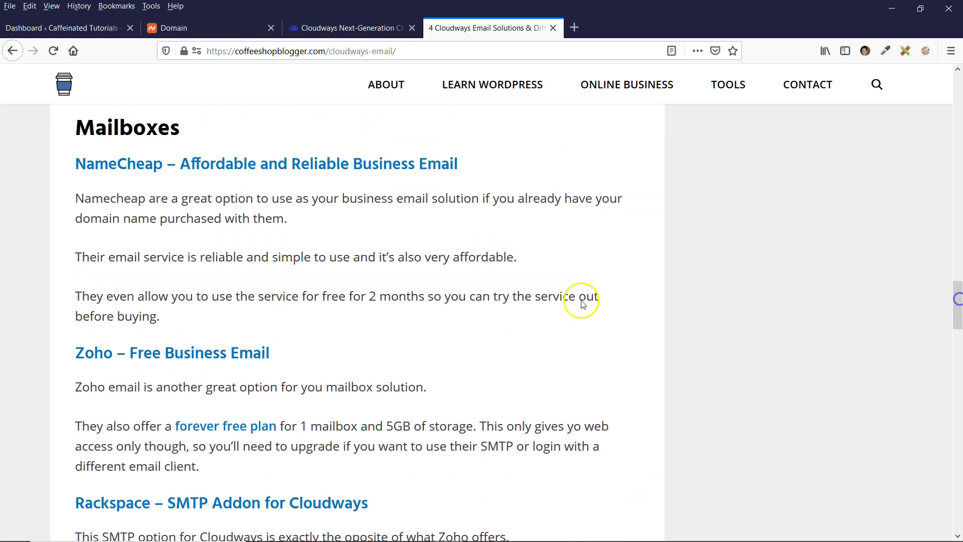
{"action": "scroll", "coordinate": [451, 284], "scroll_direction": "up", "scroll_amount": 3}
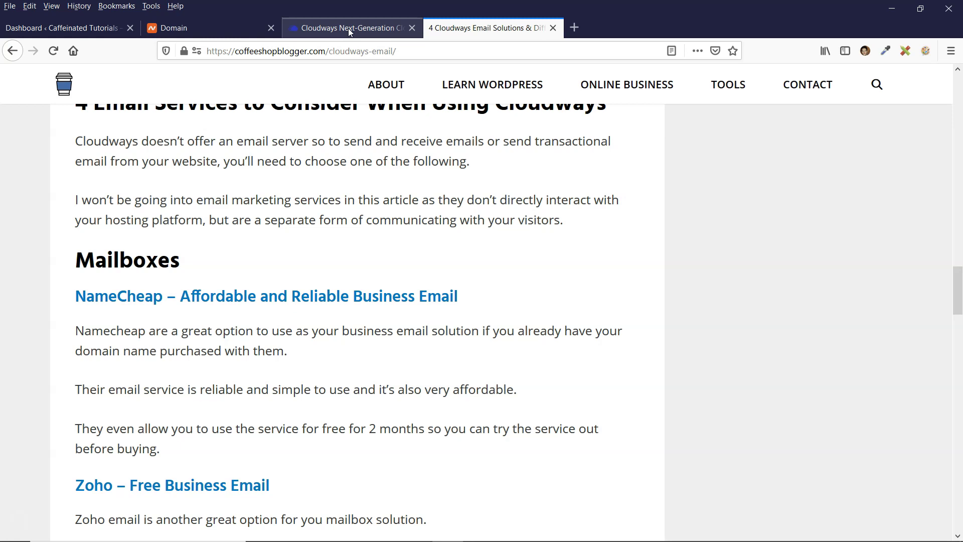
Open caffeinatedtutorials.com's Namecheap details and scroll down to its Private Email row
{"action": "left_click", "coordinate": [362, 242]}
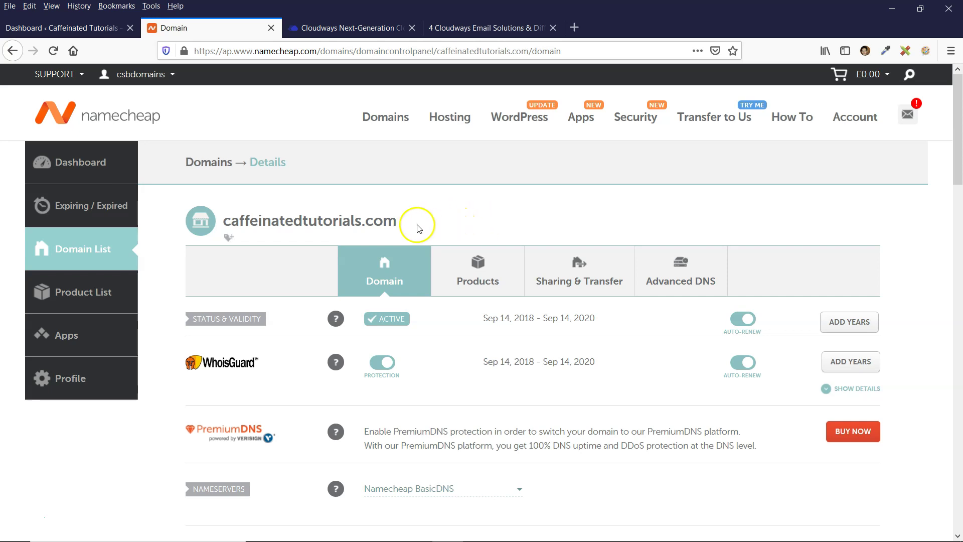
{"action": "left_click_drag", "start_coordinate": [959, 136], "coordinate": [959, 192]}
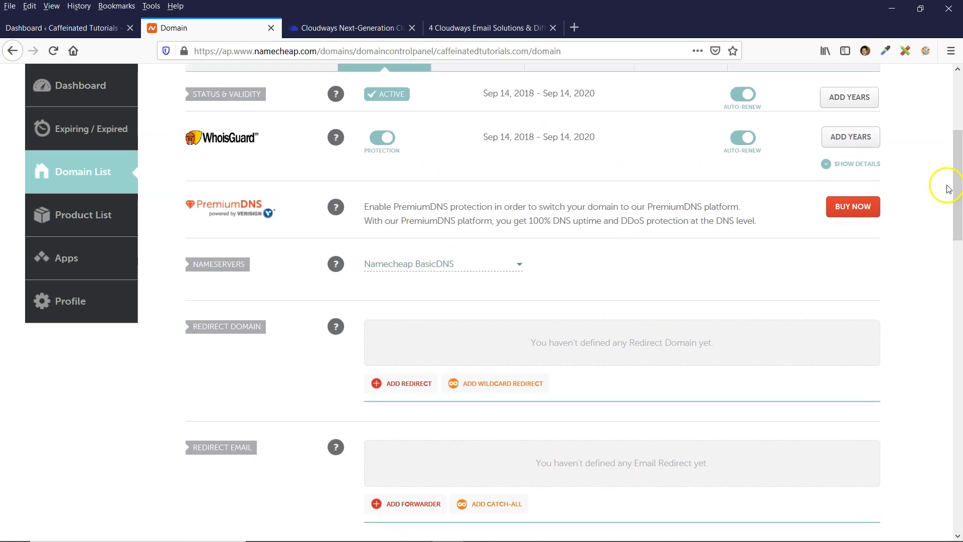
{"action": "left_click_drag", "start_coordinate": [959, 172], "coordinate": [959, 211]}
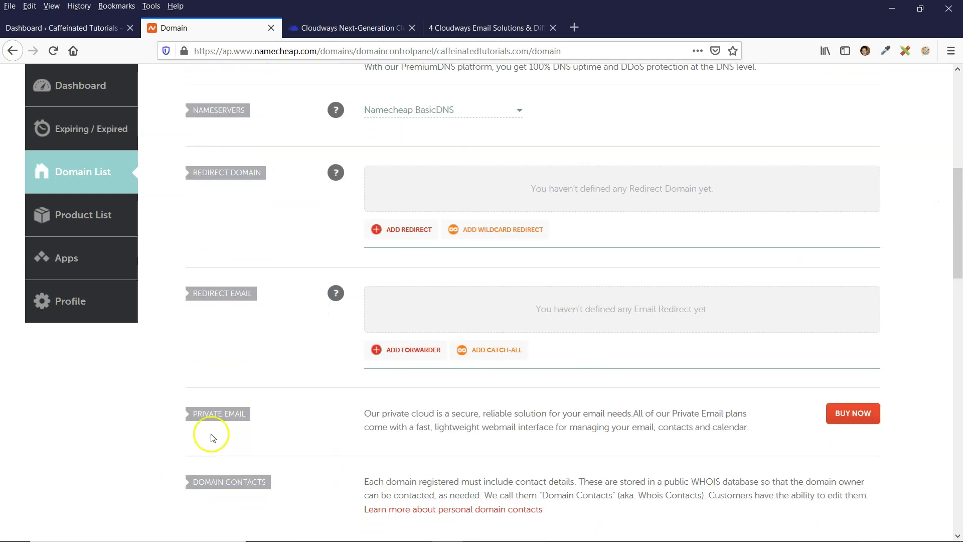
{"action": "left_click_drag", "start_coordinate": [196, 413], "coordinate": [245, 411]}
{"action": "left_click", "coordinate": [196, 414]}
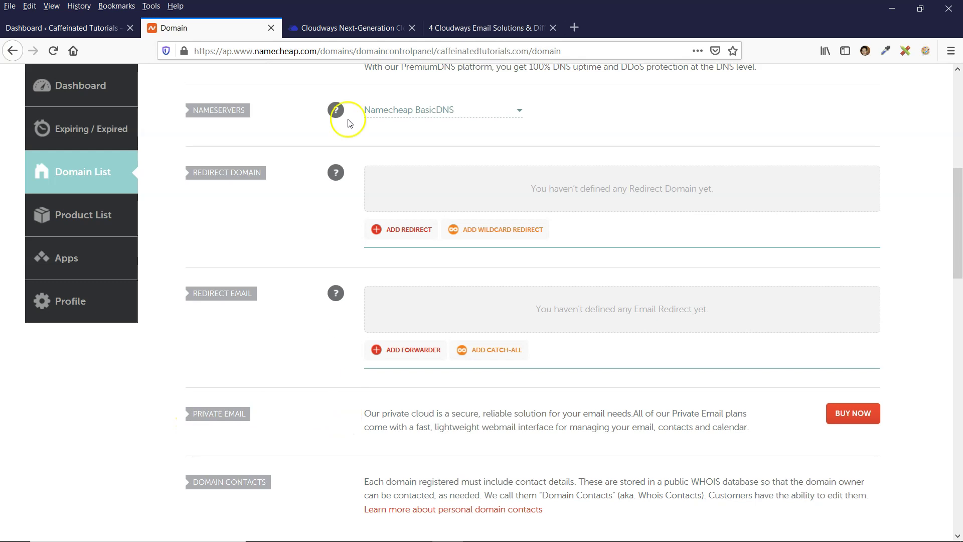
Check the Cloudways servers list, then return to the caffeinatedtutorials.com details page
{"action": "key", "text": "ctrl+Tab"}
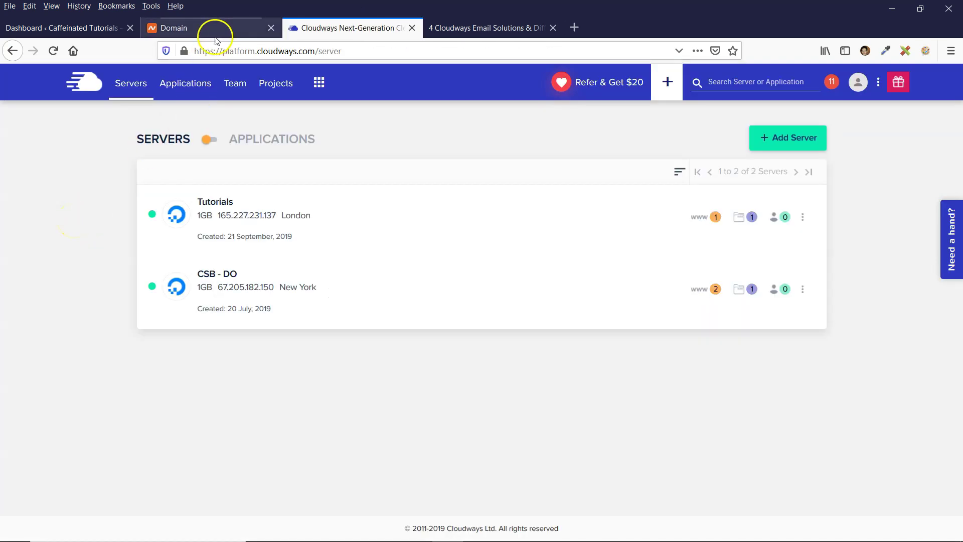
{"action": "left_click", "coordinate": [213, 30]}
{"action": "scroll", "coordinate": [301, 281], "scroll_direction": "up", "scroll_amount": 5}
{"action": "scroll", "coordinate": [302, 284], "scroll_direction": "up", "scroll_amount": 2}
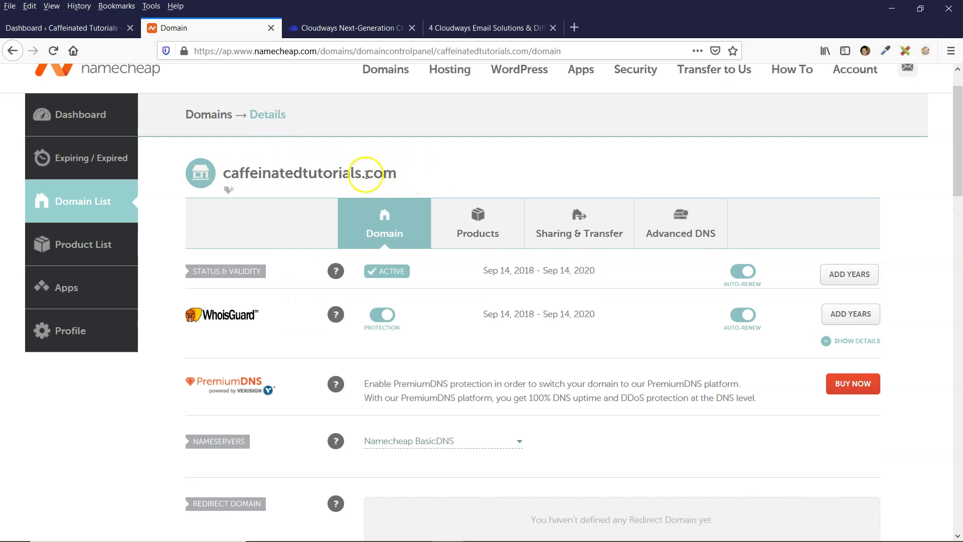
{"action": "left_click_drag", "start_coordinate": [958, 139], "coordinate": [959, 213]}
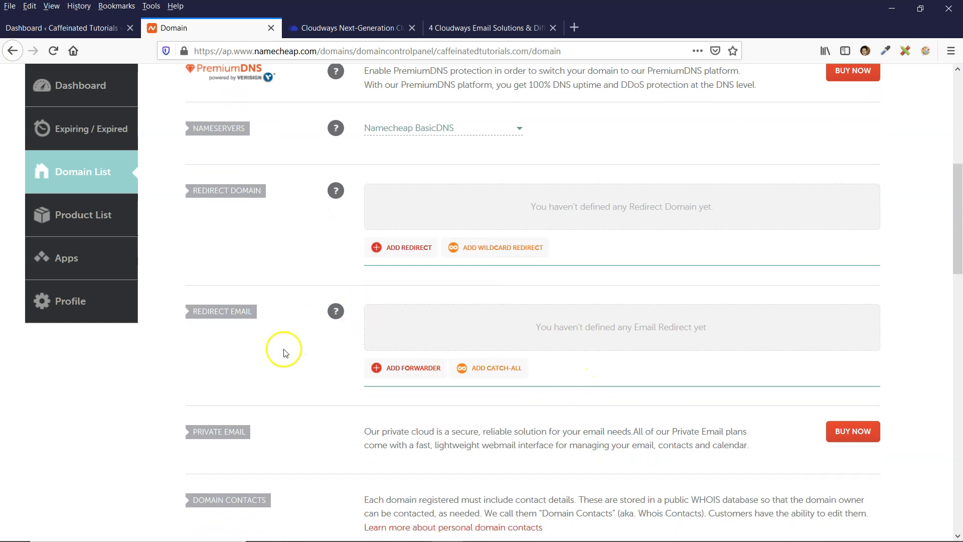
Compare with Cloudways once more and scroll the domain page back down to Private Email
{"action": "left_click", "coordinate": [387, 31]}
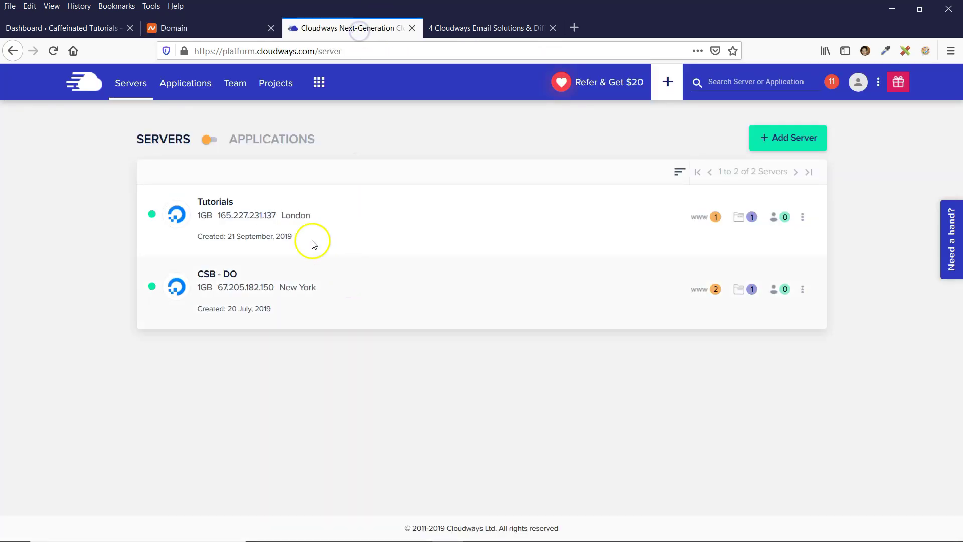
{"action": "left_click", "coordinate": [224, 29]}
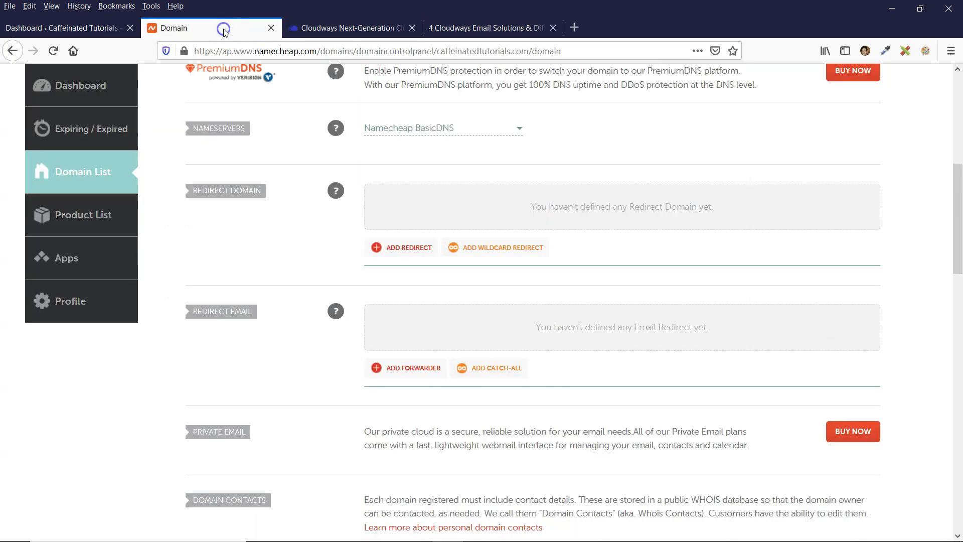
{"action": "scroll", "coordinate": [957, 328], "scroll_direction": "up", "scroll_amount": 5}
{"action": "scroll", "coordinate": [955, 182], "scroll_direction": "up", "scroll_amount": 2}
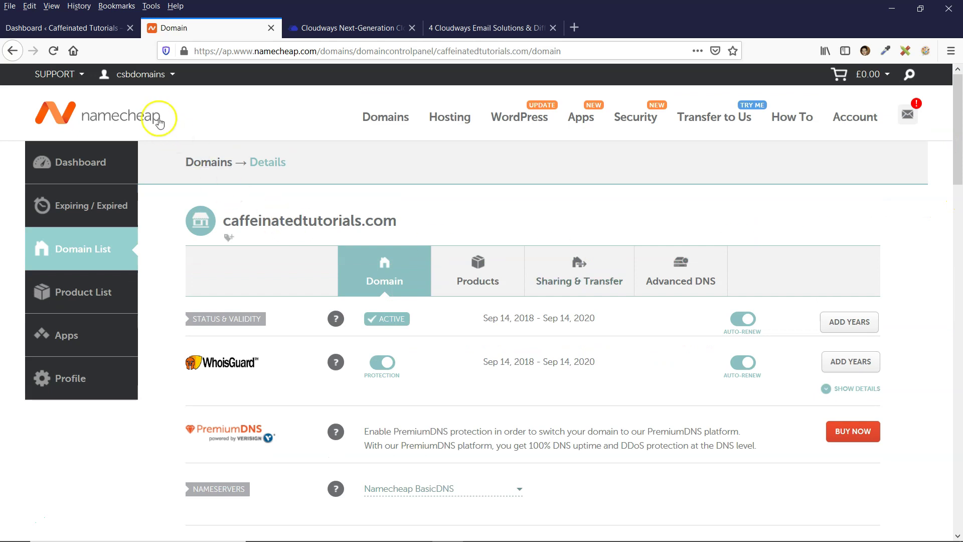
{"action": "left_click_drag", "start_coordinate": [957, 146], "coordinate": [959, 198]}
{"action": "scroll", "coordinate": [103, 269], "scroll_direction": "up", "scroll_amount": 5}
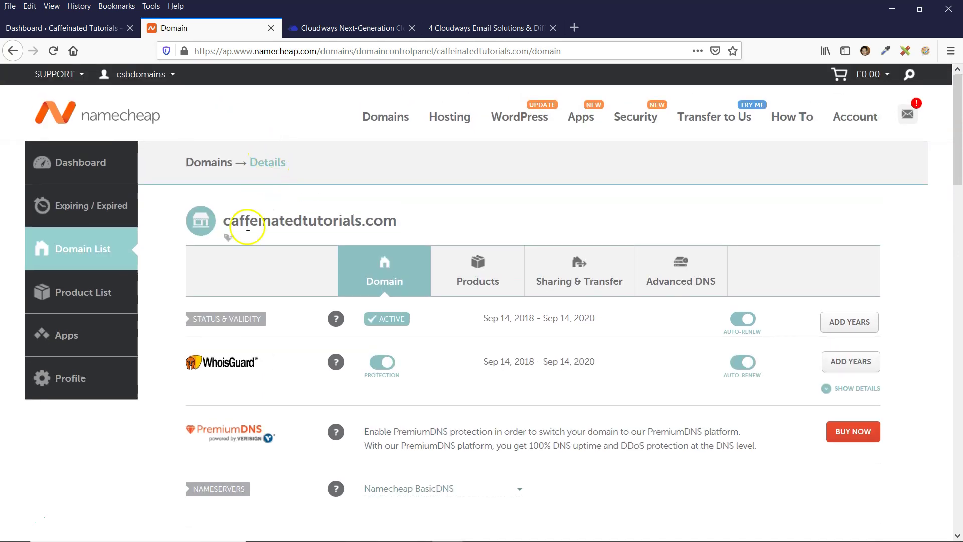
{"action": "left_click_drag", "start_coordinate": [243, 221], "coordinate": [329, 221]}
{"action": "left_click", "coordinate": [454, 224]}
{"action": "left_click_drag", "start_coordinate": [960, 151], "coordinate": [961, 238]}
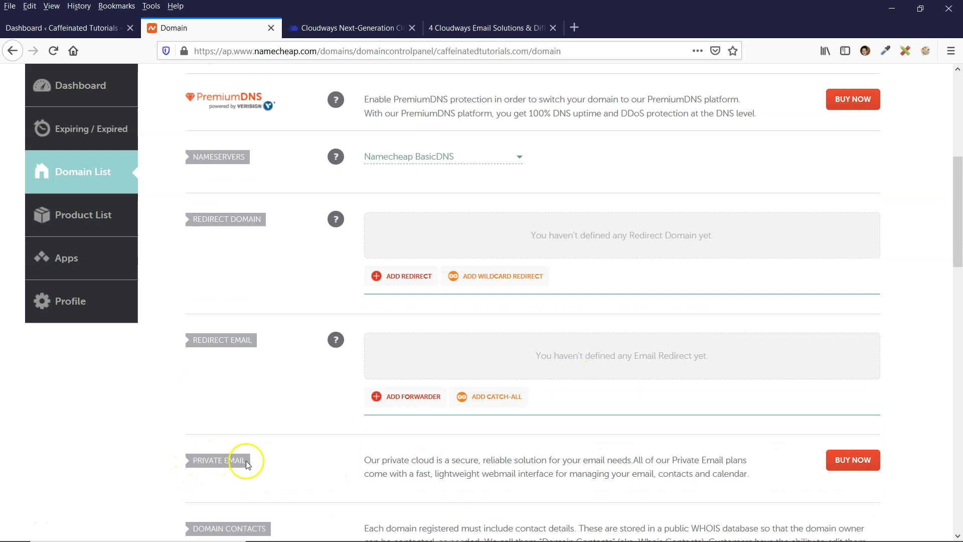
Open Private Email hosting and show the Universal, Business and Business Office plans at $0.00 for a 2-month trial
{"action": "left_click", "coordinate": [852, 459]}
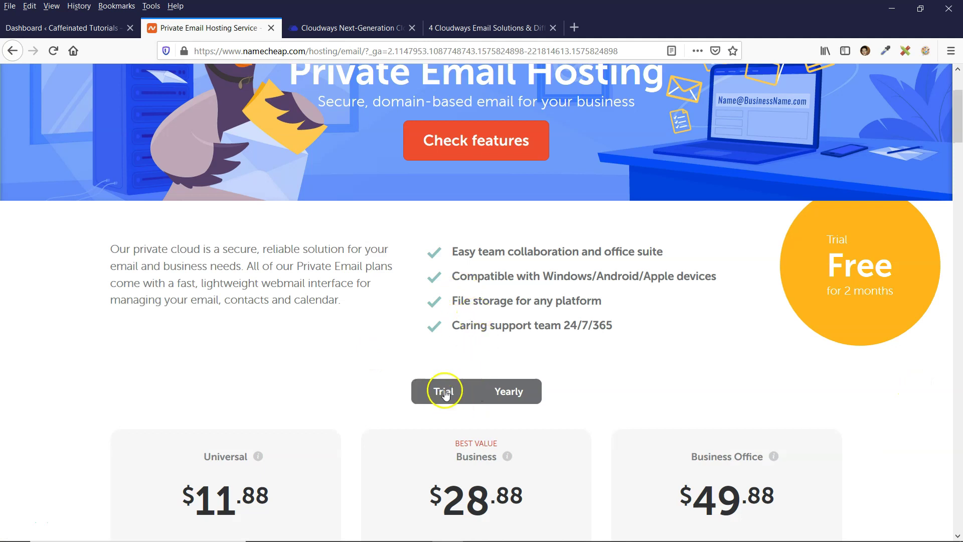
{"action": "scroll", "coordinate": [601, 378], "scroll_direction": "down", "scroll_amount": 4}
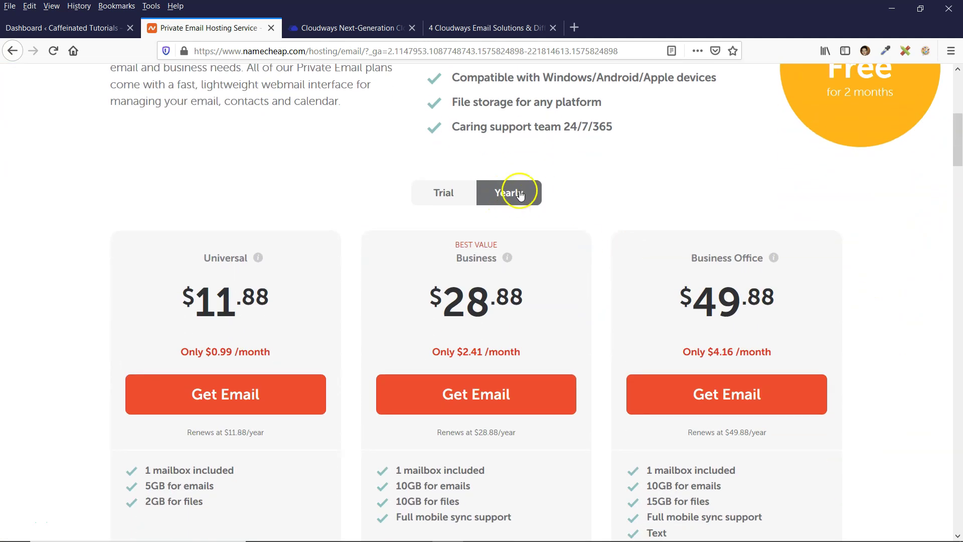
{"action": "scroll", "coordinate": [958, 145], "scroll_direction": "down", "scroll_amount": 1}
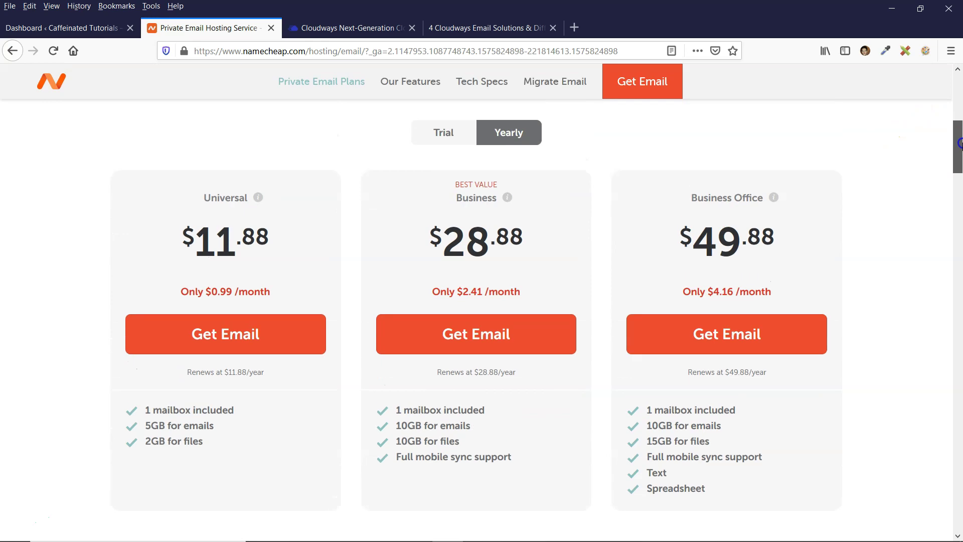
{"action": "left_click", "coordinate": [442, 136]}
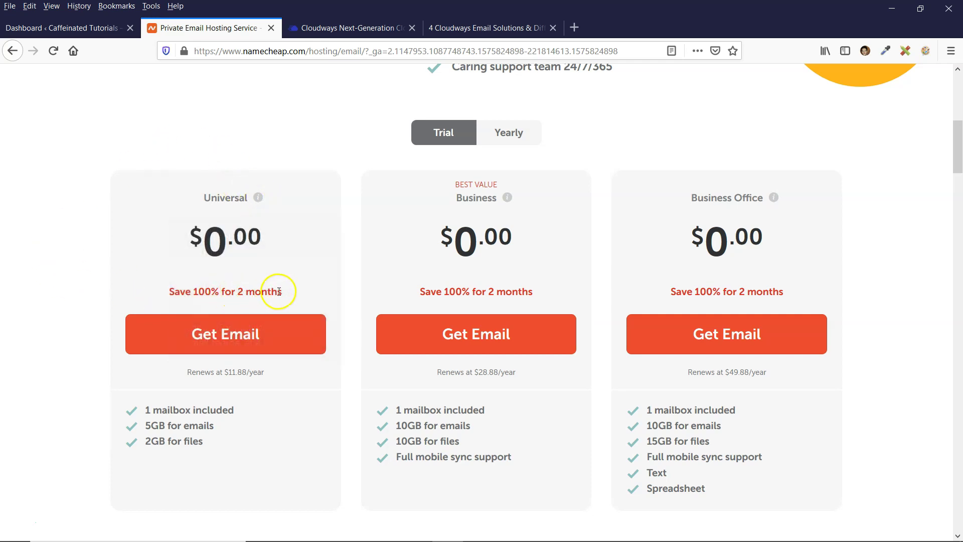
{"action": "left_click", "coordinate": [513, 133]}
{"action": "left_click", "coordinate": [163, 425]}
{"action": "scroll", "coordinate": [354, 146], "scroll_direction": "up", "scroll_amount": 2}
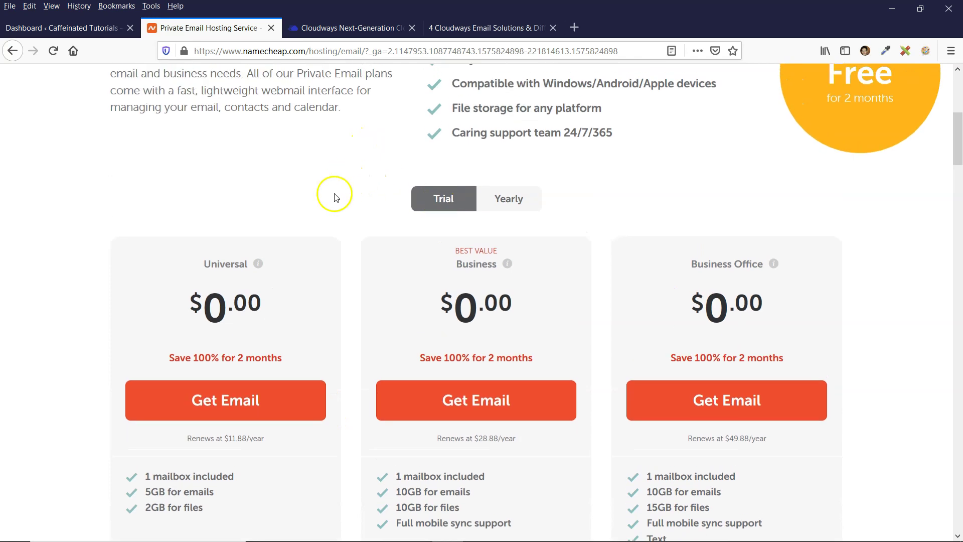
{"action": "scroll", "coordinate": [349, 171], "scroll_direction": "down", "scroll_amount": 2}
{"action": "scroll", "coordinate": [349, 171], "scroll_direction": "down", "scroll_amount": 1}
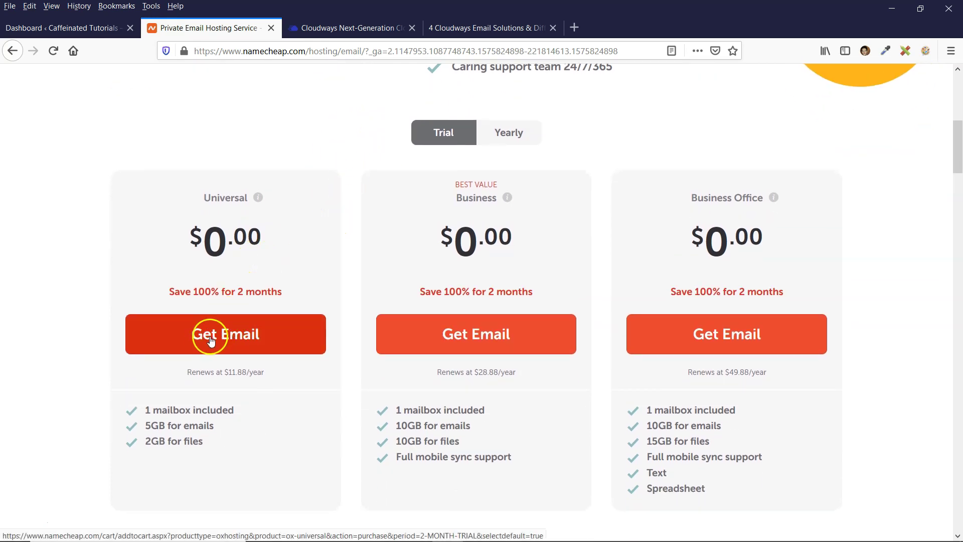
Order the free Universal Email trial for caffeinatedtutorials.com, a domain already owned with Namecheap
{"action": "left_click", "coordinate": [228, 336]}
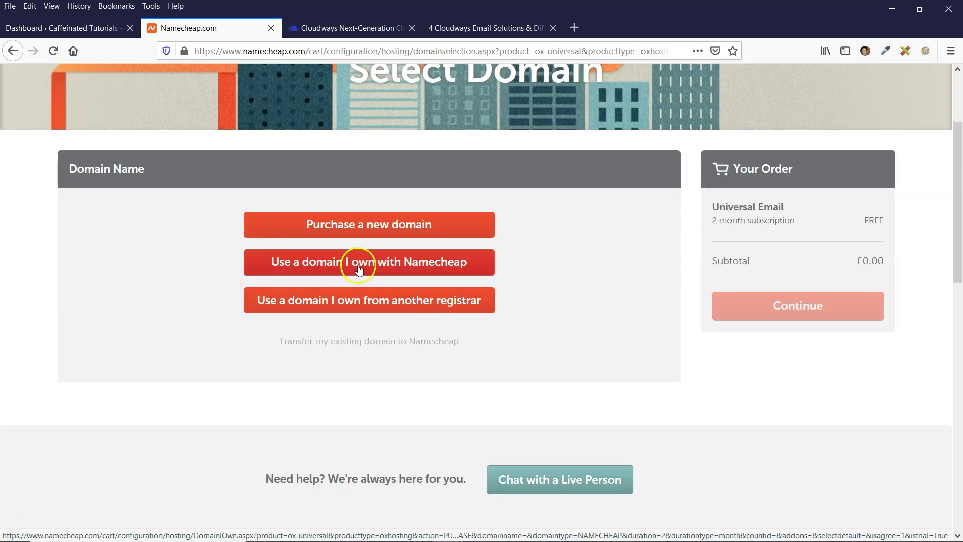
{"action": "left_click", "coordinate": [479, 262]}
{"action": "left_click", "coordinate": [363, 262]}
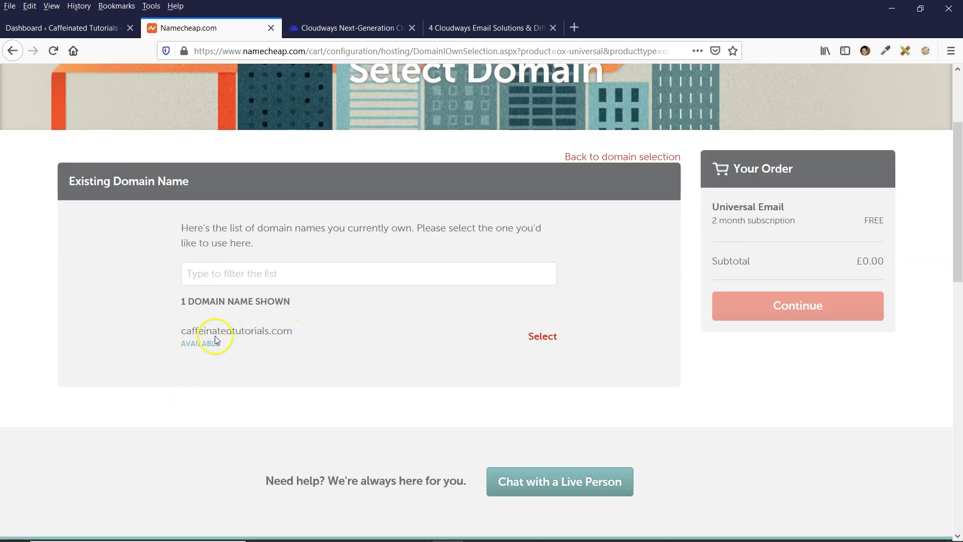
{"action": "left_click", "coordinate": [545, 339]}
{"action": "left_click", "coordinate": [795, 325]}
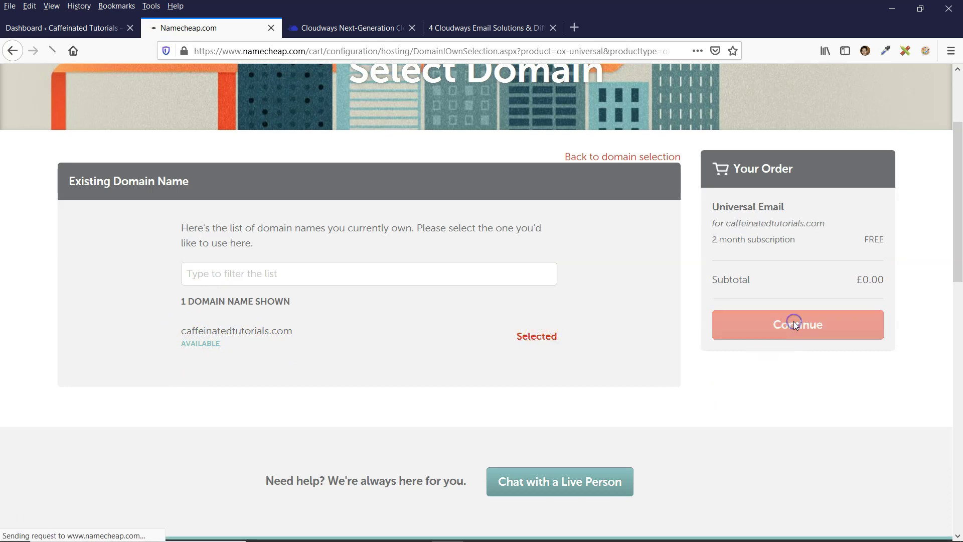
Add a custom-named mailbox at caffeinatedtutorials.com and untick admin@ so the custom one is free
{"action": "scroll", "coordinate": [359, 301], "scroll_direction": "down", "scroll_amount": 2}
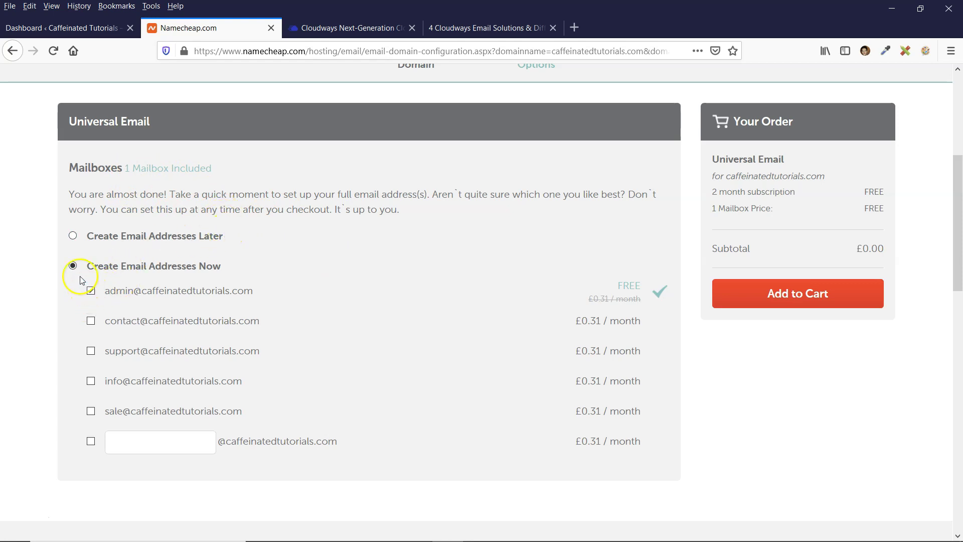
{"action": "scroll", "coordinate": [161, 296], "scroll_direction": "down", "scroll_amount": 2}
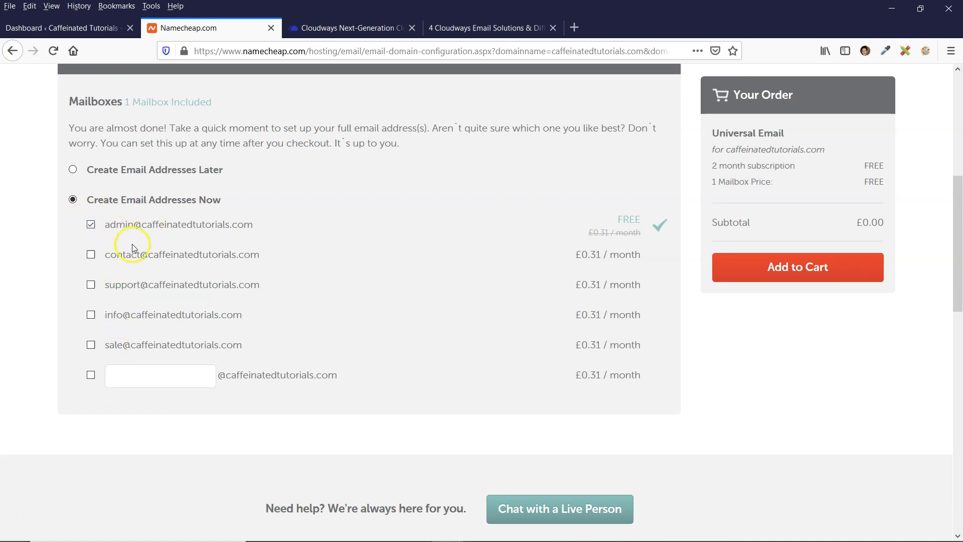
{"action": "left_click", "coordinate": [211, 373]}
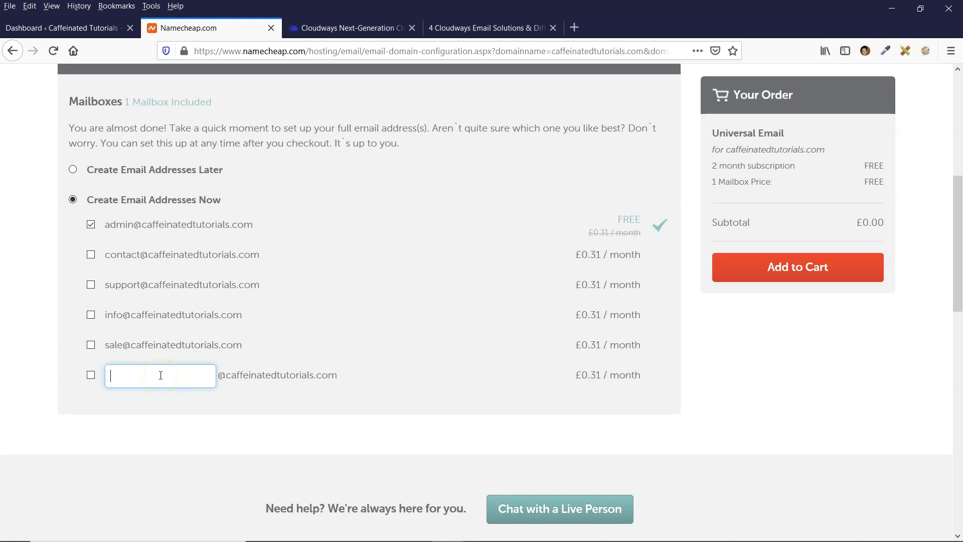
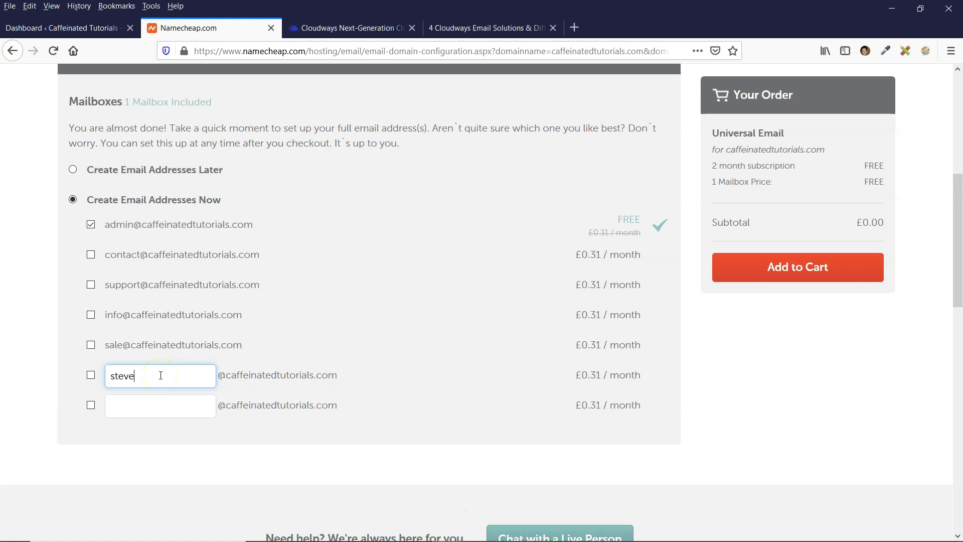
{"action": "left_click", "coordinate": [91, 376]}
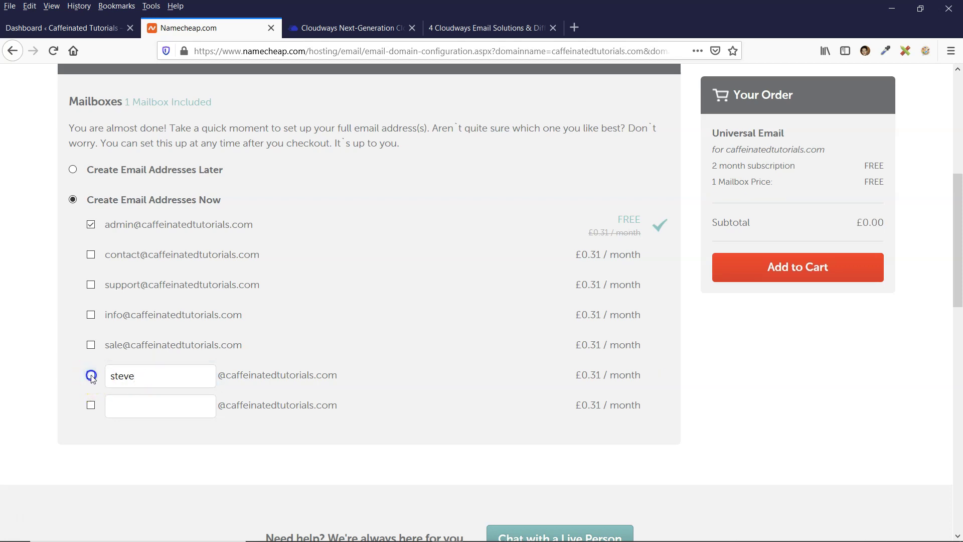
{"action": "left_click", "coordinate": [91, 224]}
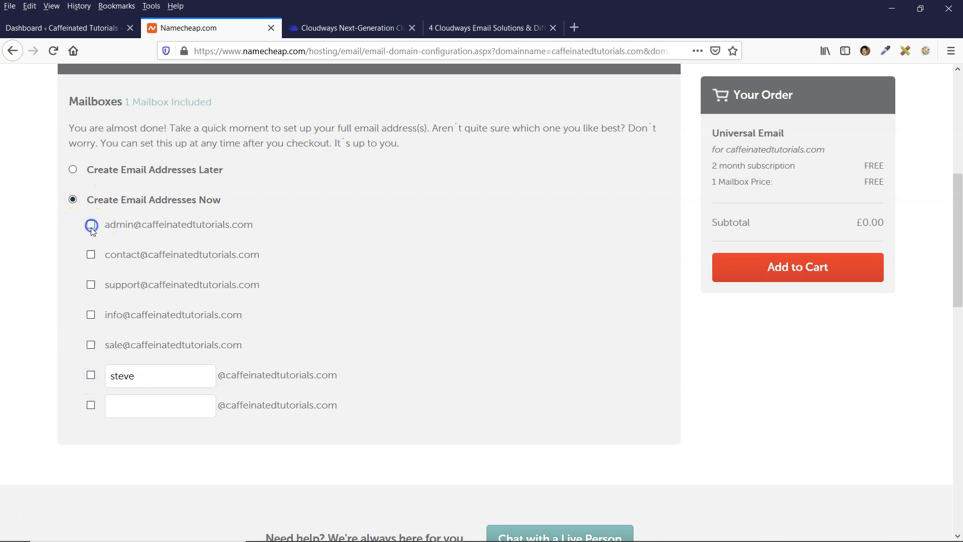
{"action": "left_click", "coordinate": [91, 377]}
{"action": "left_click", "coordinate": [106, 376]}
{"action": "left_click_drag", "start_coordinate": [109, 377], "coordinate": [161, 376]}
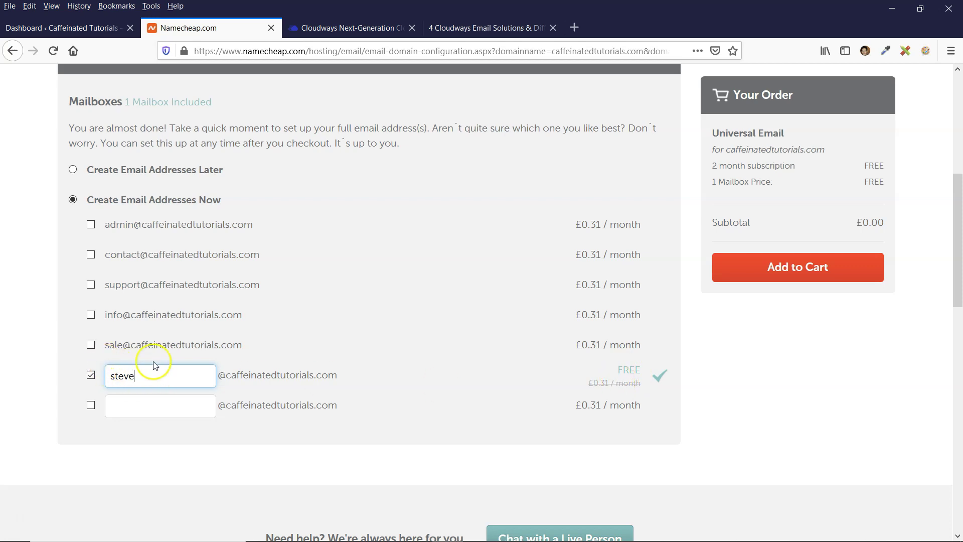
Briefly tick the admin, contact and support mailboxes, then untick the extras so the subtotal stays £0.00
{"action": "left_click", "coordinate": [90, 225]}
{"action": "left_click", "coordinate": [91, 255]}
{"action": "left_click", "coordinate": [91, 285]}
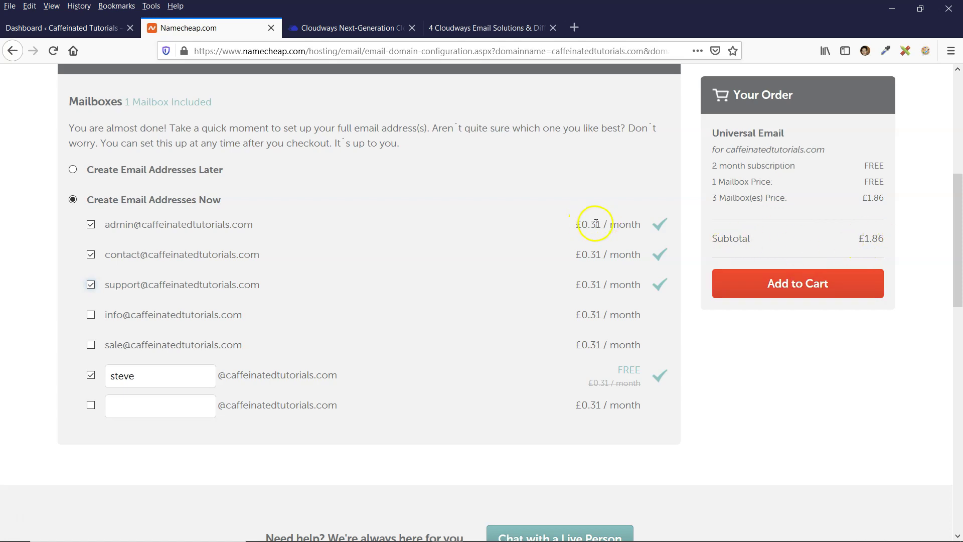
{"action": "left_click", "coordinate": [91, 254]}
{"action": "left_click", "coordinate": [90, 225]}
{"action": "left_click", "coordinate": [149, 375]}
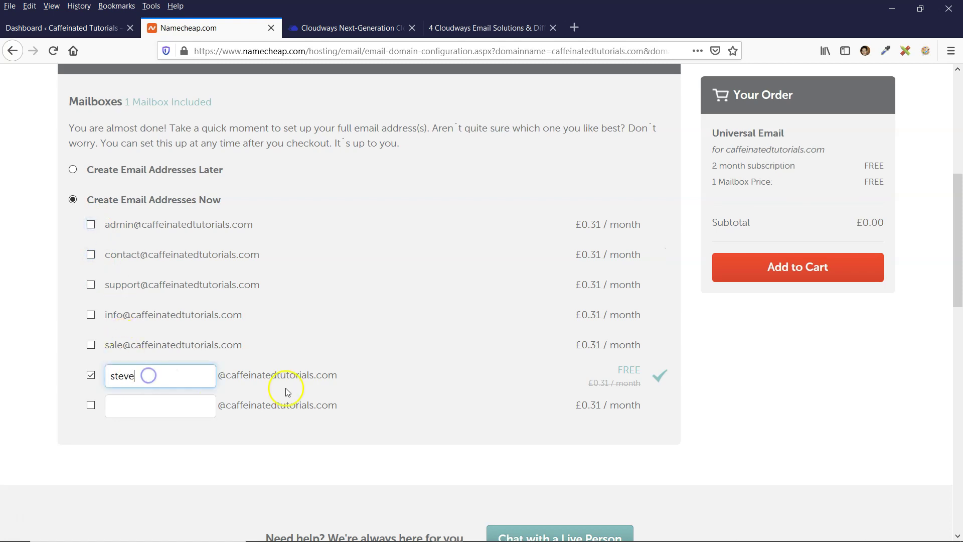
{"action": "scroll", "coordinate": [760, 333], "scroll_direction": "down", "scroll_amount": 1}
{"action": "scroll", "coordinate": [760, 361], "scroll_direction": "up", "scroll_amount": 1}
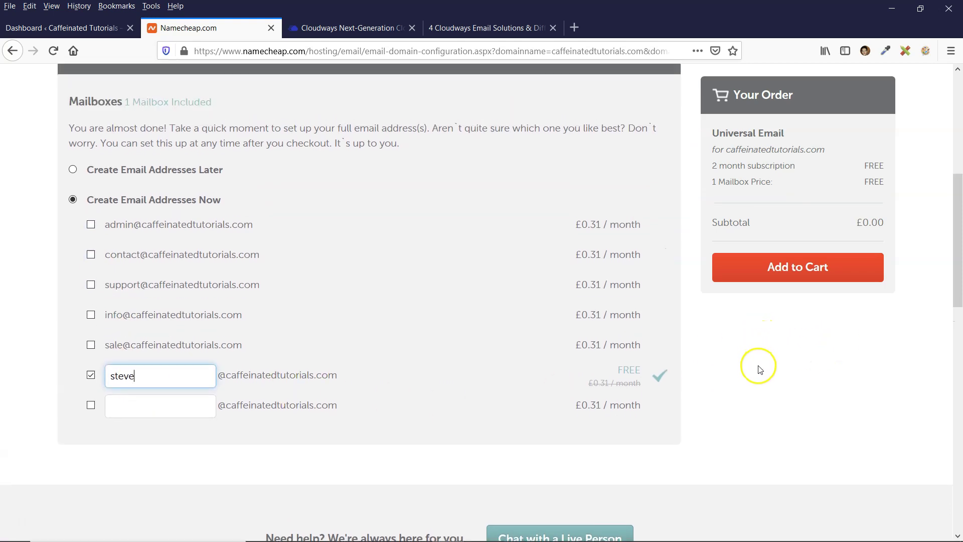
{"action": "scroll", "coordinate": [769, 359], "scroll_direction": "up", "scroll_amount": 3}
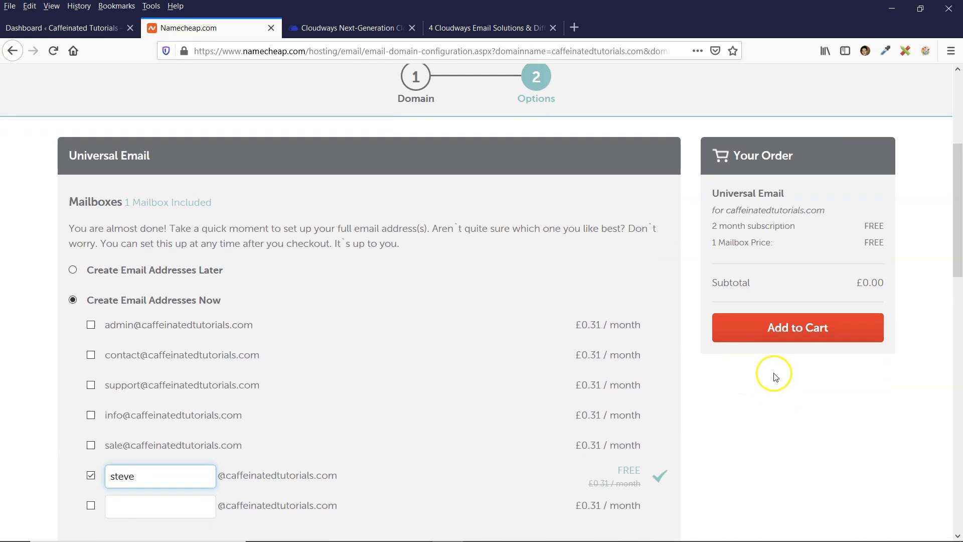
Add the Universal Email plan to the cart with a 2 Months period and confirm the order
{"action": "left_click", "coordinate": [780, 297]}
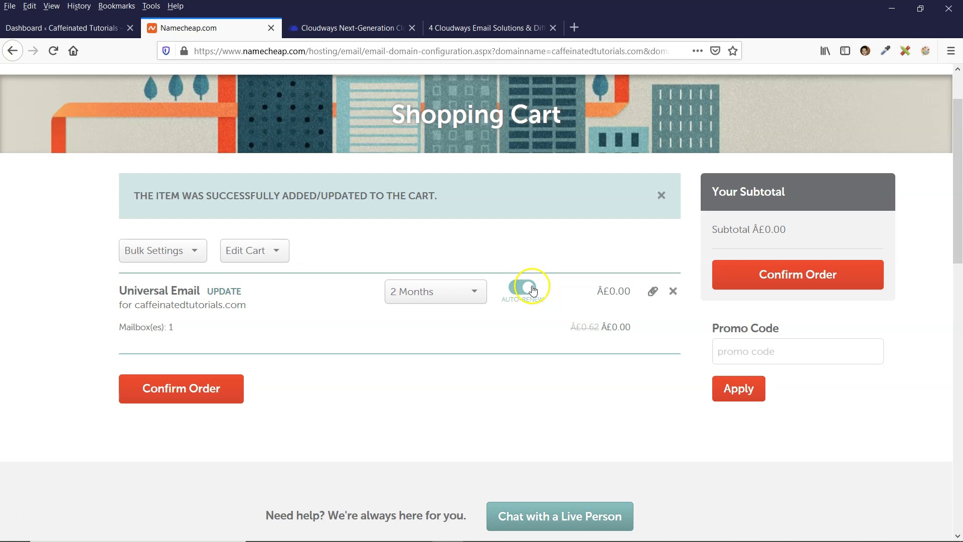
{"action": "left_click", "coordinate": [441, 295]}
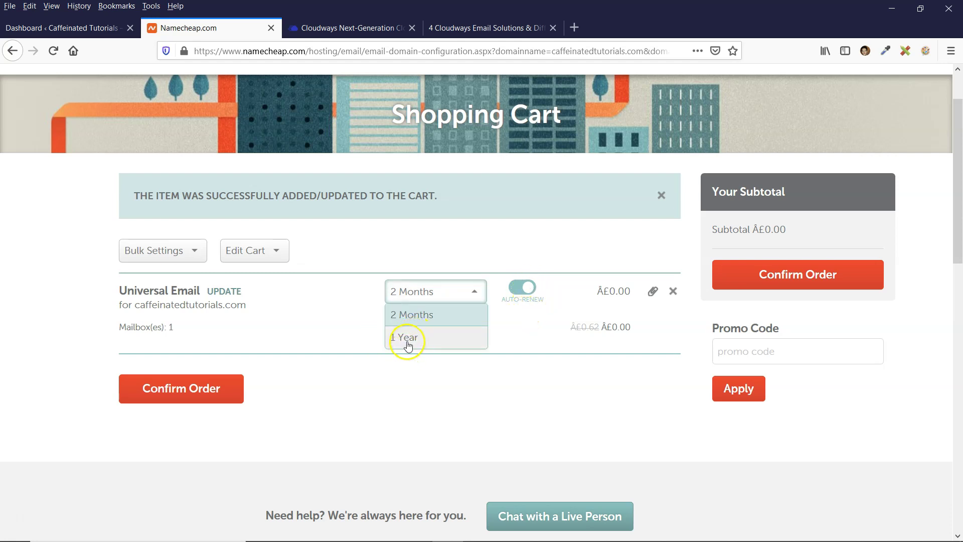
{"action": "left_click", "coordinate": [413, 337]}
{"action": "left_click", "coordinate": [363, 398]}
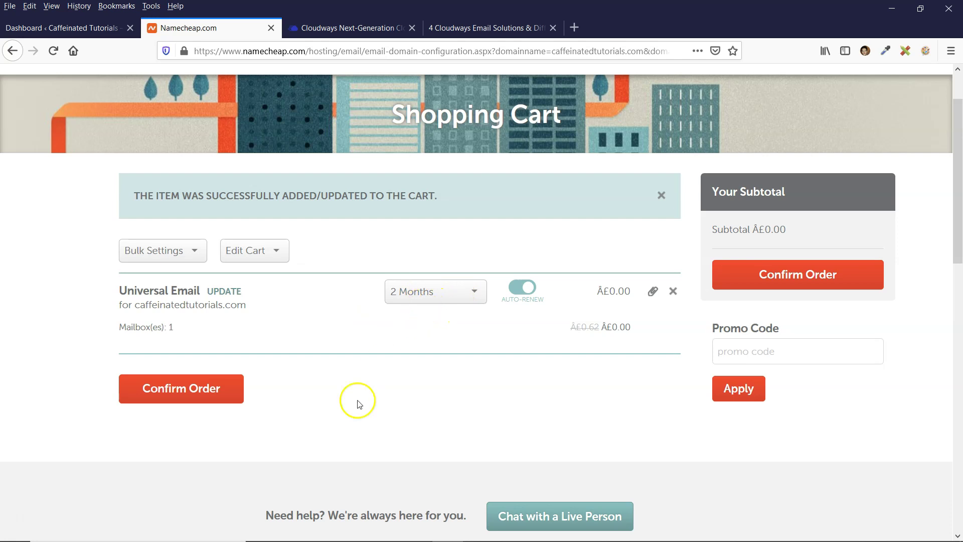
{"action": "left_click", "coordinate": [201, 392]}
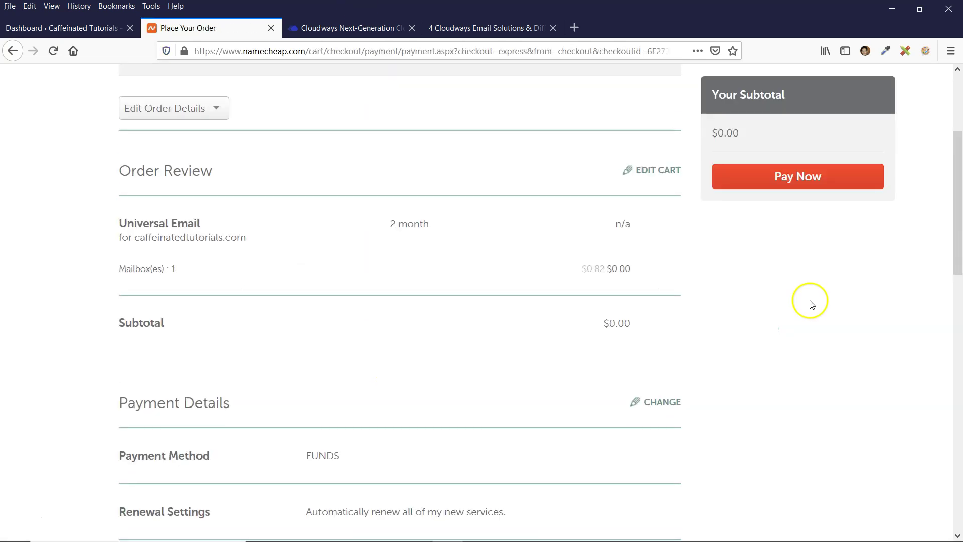
Accept Namecheap's terms and pay the $0.00 order to reach the purchase confirmation
{"action": "scroll", "coordinate": [552, 311], "scroll_direction": "down", "scroll_amount": 3}
{"action": "left_click_drag", "start_coordinate": [323, 367], "coordinate": [318, 367]}
{"action": "left_click", "coordinate": [376, 366]}
{"action": "scroll", "coordinate": [751, 333], "scroll_direction": "down", "scroll_amount": 1}
{"action": "scroll", "coordinate": [750, 336], "scroll_direction": "up", "scroll_amount": 1}
{"action": "scroll", "coordinate": [139, 232], "scroll_direction": "down", "scroll_amount": 6}
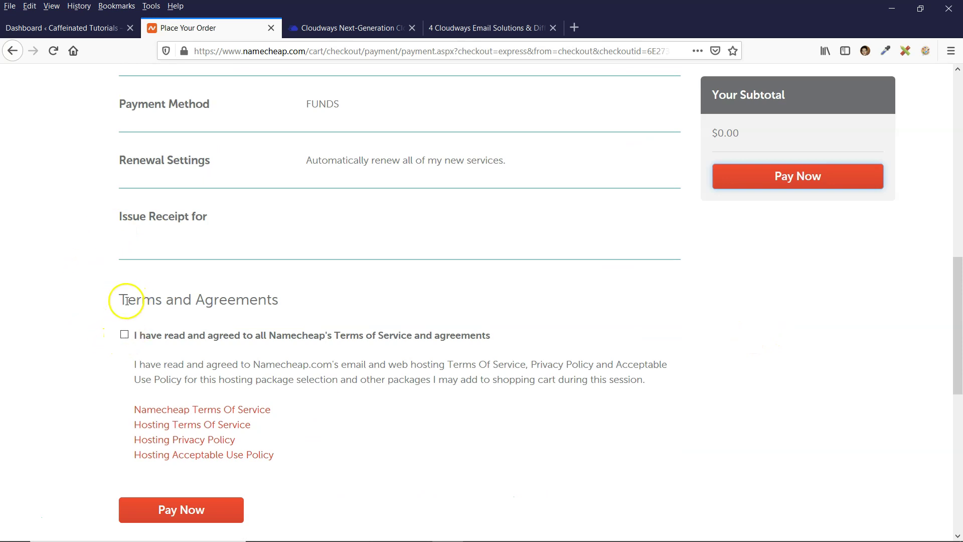
{"action": "left_click", "coordinate": [124, 336]}
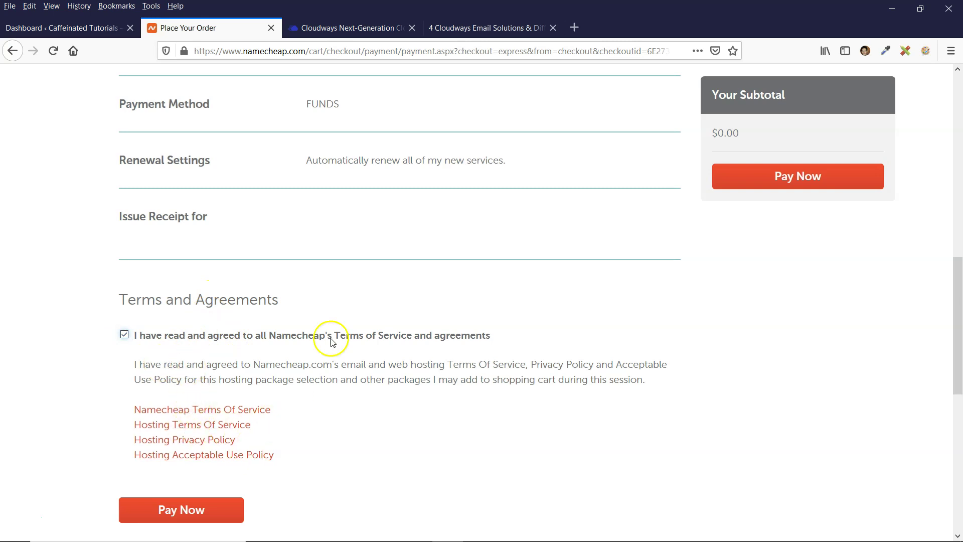
{"action": "left_click", "coordinate": [793, 187]}
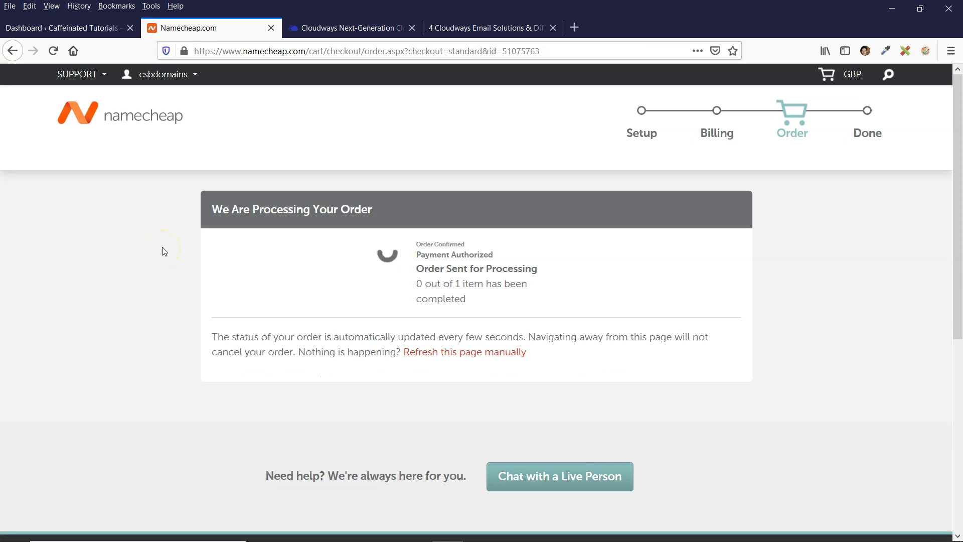
{"action": "scroll", "coordinate": [397, 279], "scroll_direction": "down", "scroll_amount": 2}
{"action": "scroll", "coordinate": [430, 249], "scroll_direction": "down", "scroll_amount": 5}
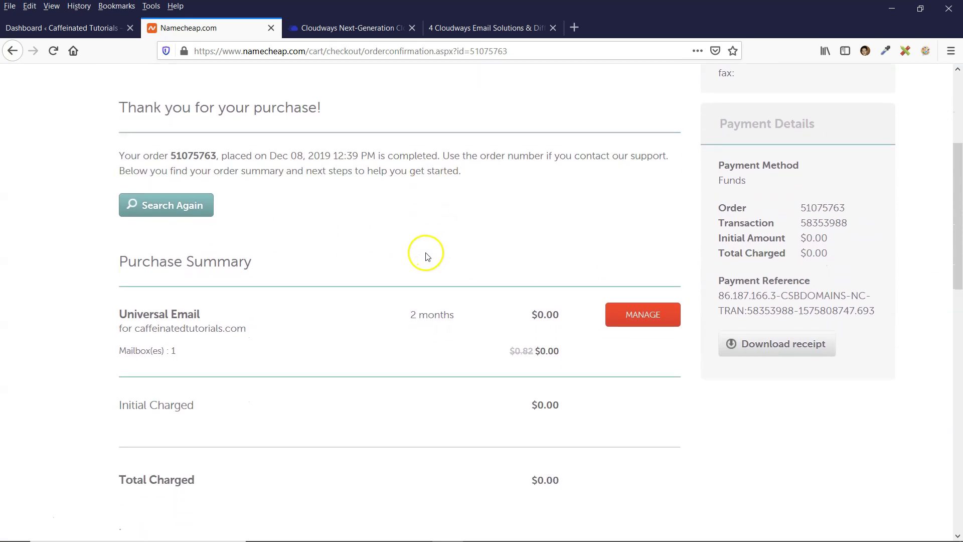
{"action": "scroll", "coordinate": [426, 255], "scroll_direction": "down", "scroll_amount": 2}
Keep caffeinatedtutorials.com's nameservers on Namecheap BasicDNS and bring up its Advanced DNS records
{"action": "left_click", "coordinate": [643, 257]}
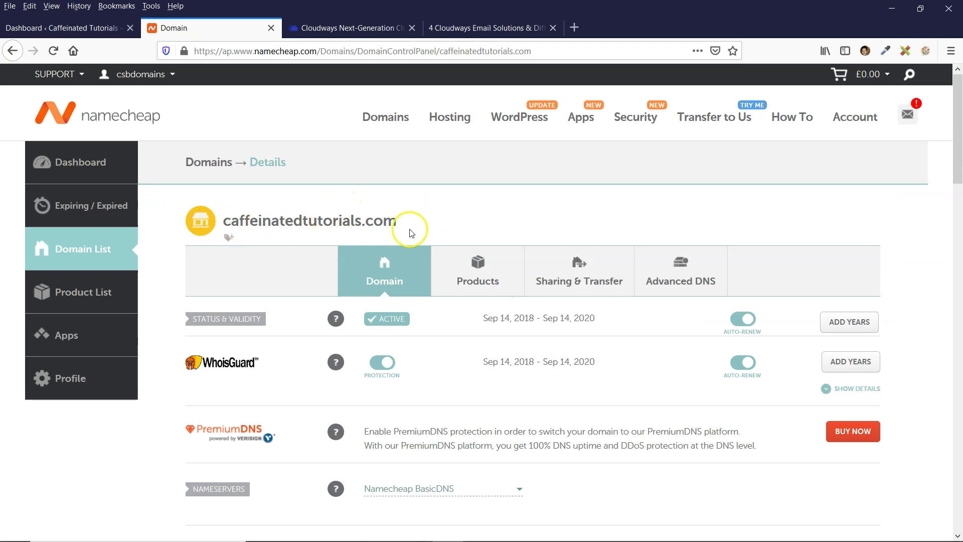
{"action": "scroll", "coordinate": [311, 239], "scroll_direction": "down", "scroll_amount": 5}
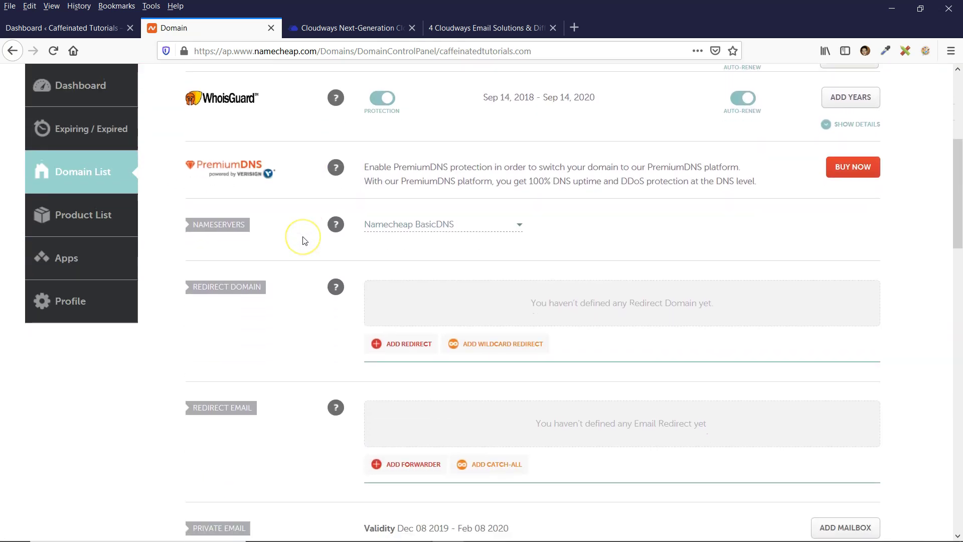
{"action": "scroll", "coordinate": [304, 241], "scroll_direction": "up", "scroll_amount": 2}
{"action": "scroll", "coordinate": [304, 241], "scroll_direction": "up", "scroll_amount": 2}
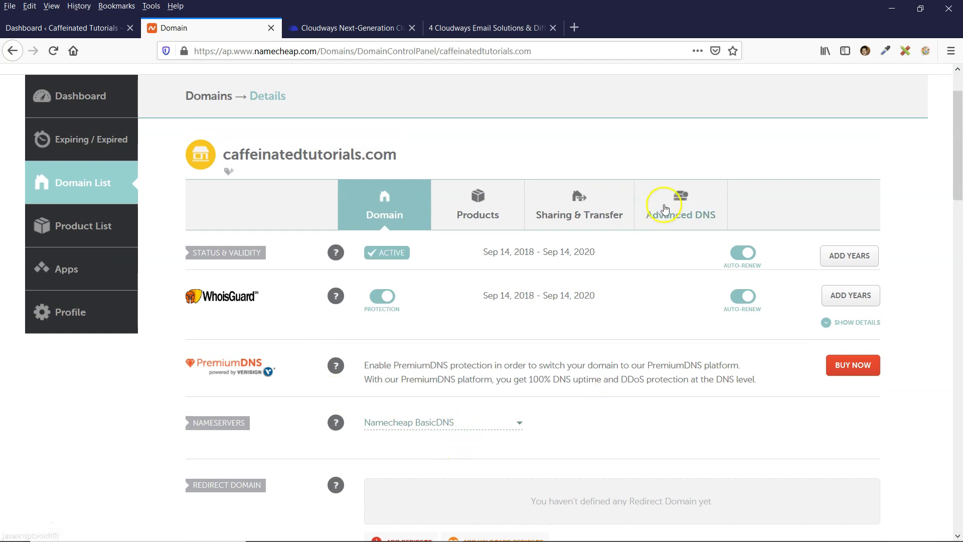
{"action": "scroll", "coordinate": [671, 261], "scroll_direction": "down", "scroll_amount": 2}
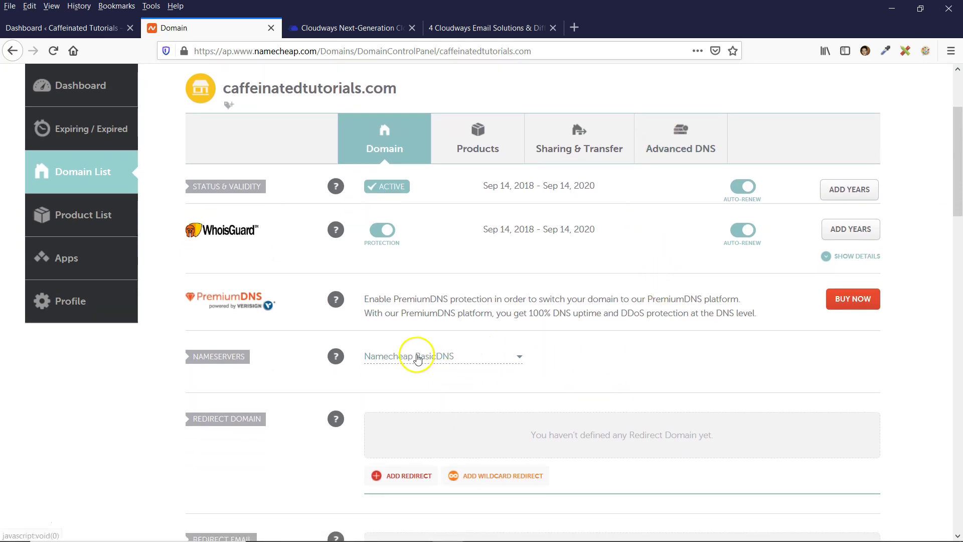
{"action": "left_click", "coordinate": [517, 358]}
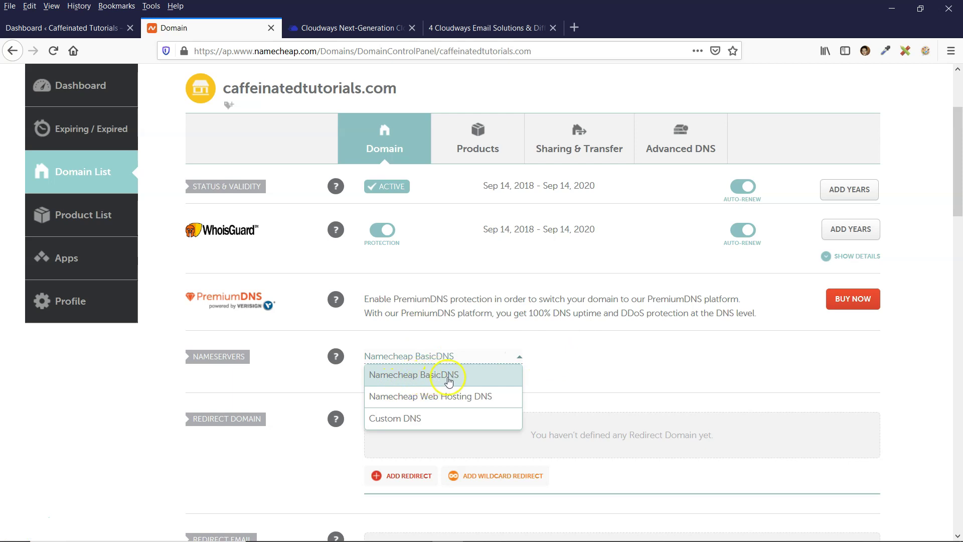
{"action": "left_click", "coordinate": [493, 378]}
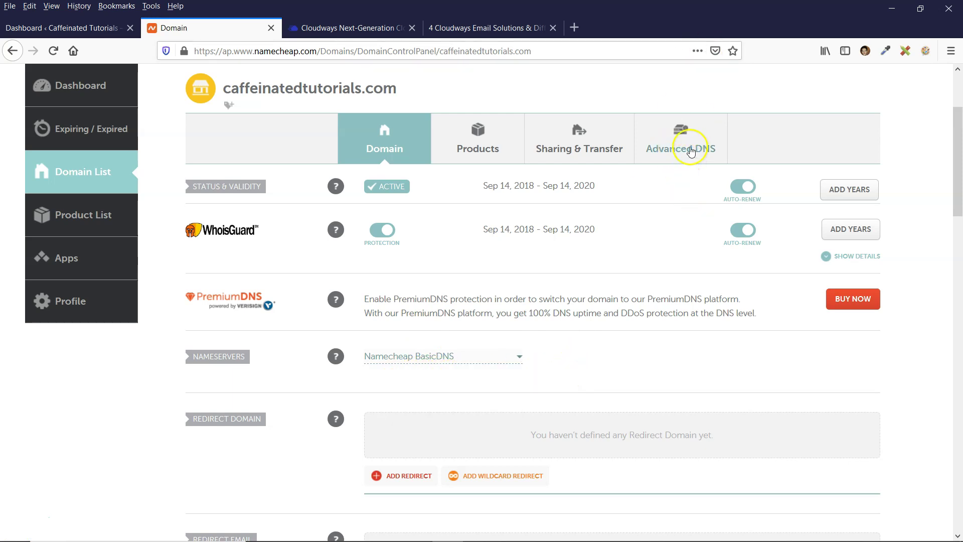
{"action": "left_click", "coordinate": [684, 149]}
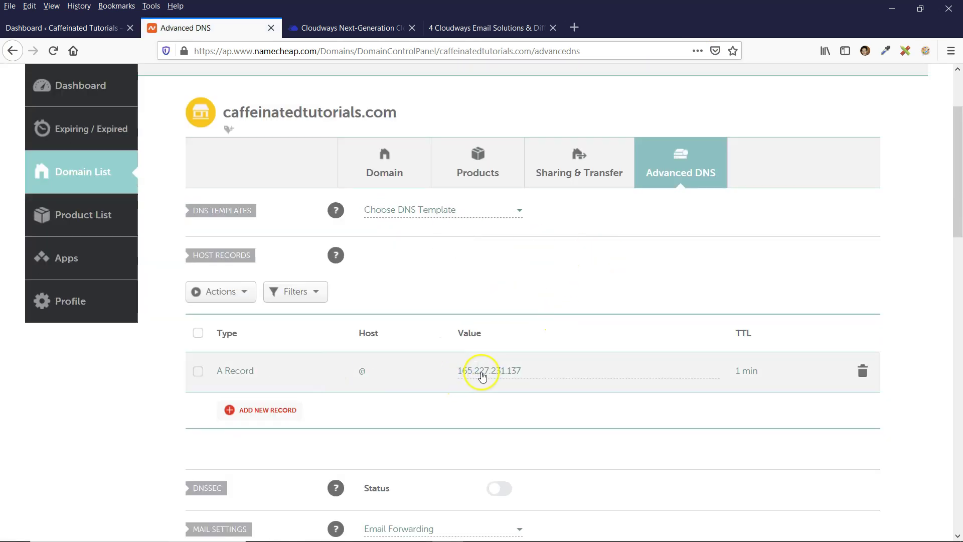
Check the server IP in Cloudways against the domain's A record
{"action": "left_click", "coordinate": [333, 28]}
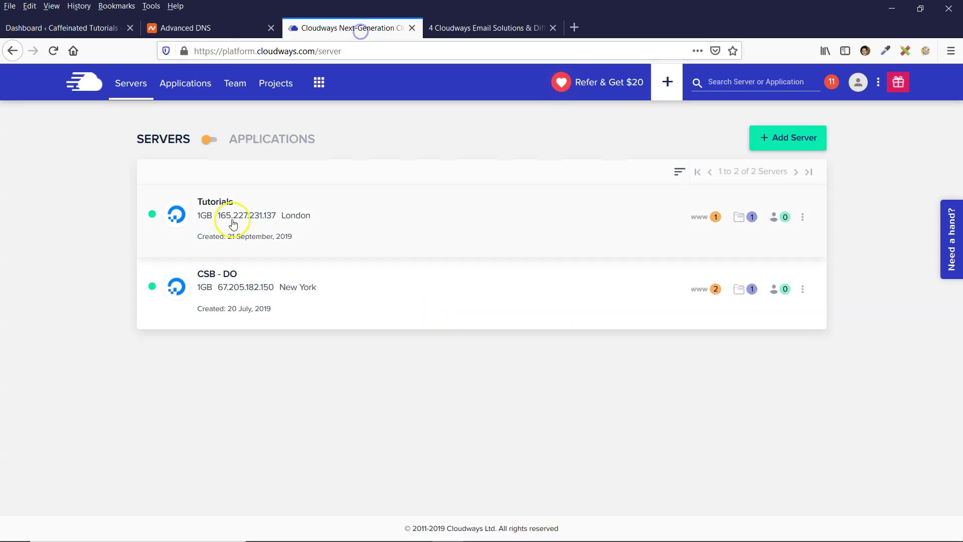
{"action": "left_click", "coordinate": [225, 28]}
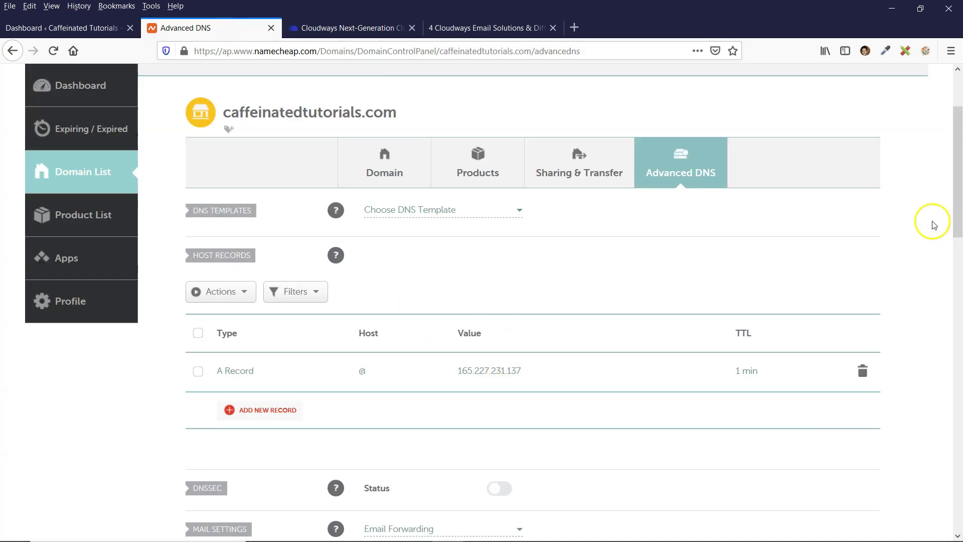
{"action": "scroll", "coordinate": [926, 245], "scroll_direction": "down", "scroll_amount": 7}
{"action": "scroll", "coordinate": [194, 332], "scroll_direction": "up", "scroll_amount": 3}
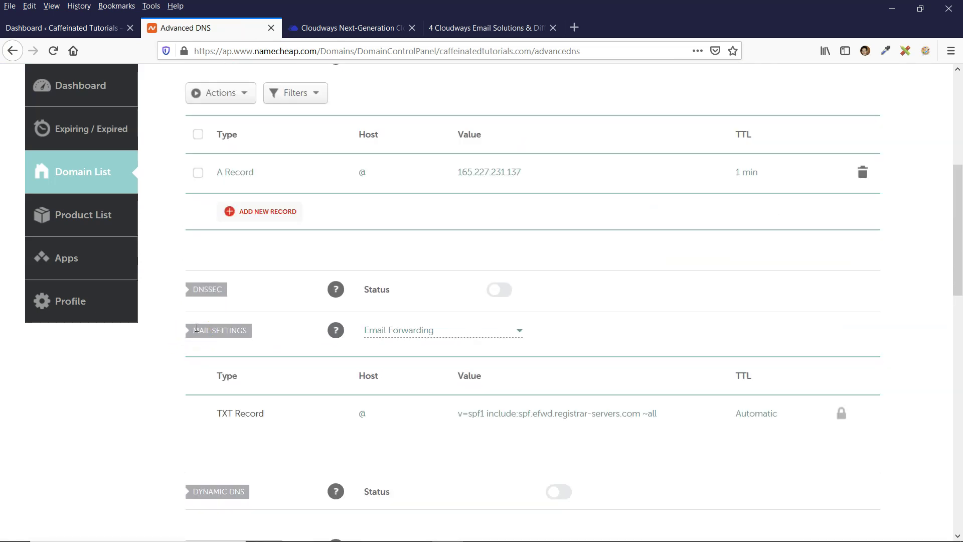
{"action": "left_click", "coordinate": [246, 334]}
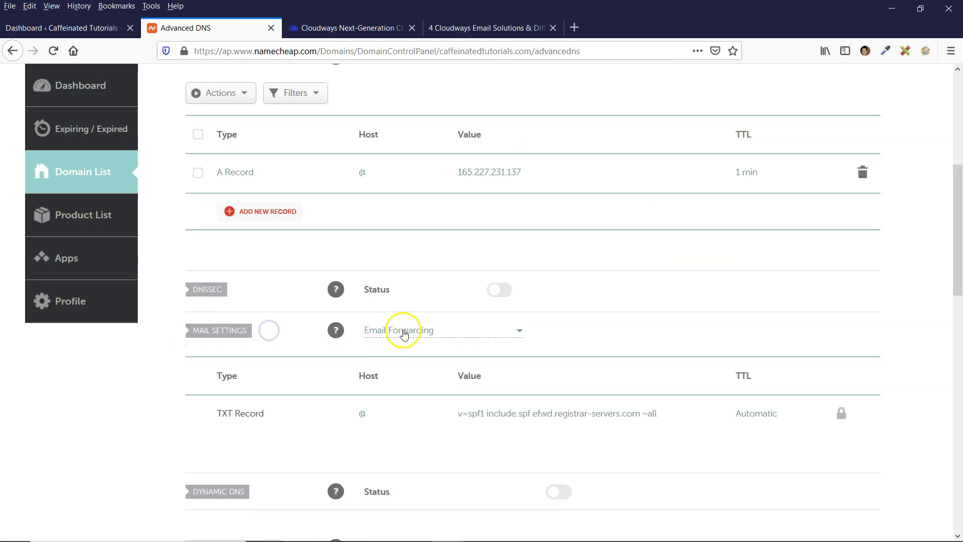
Change Mail Settings from Email Forwarding to Private Email and save the changes
{"action": "left_click", "coordinate": [466, 334]}
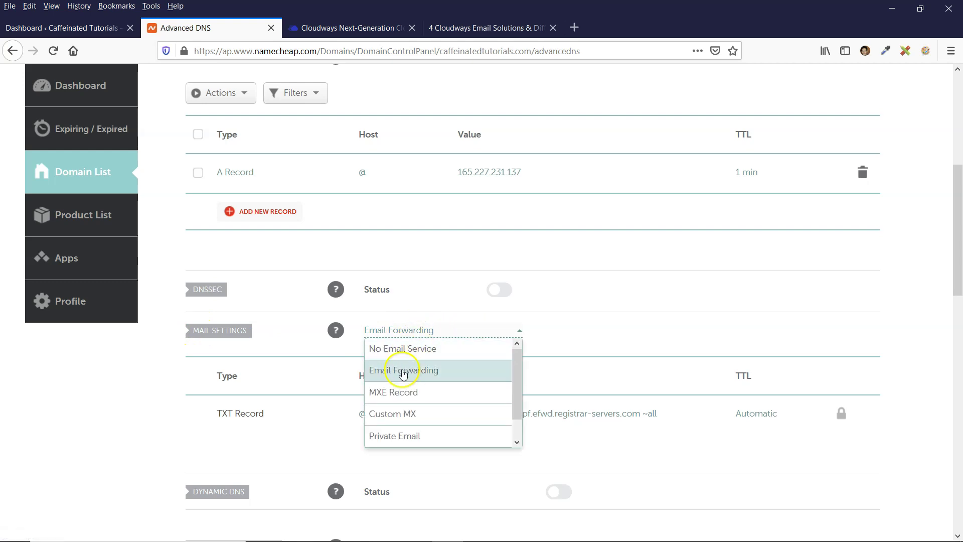
{"action": "left_click_drag", "start_coordinate": [516, 404], "coordinate": [518, 419]}
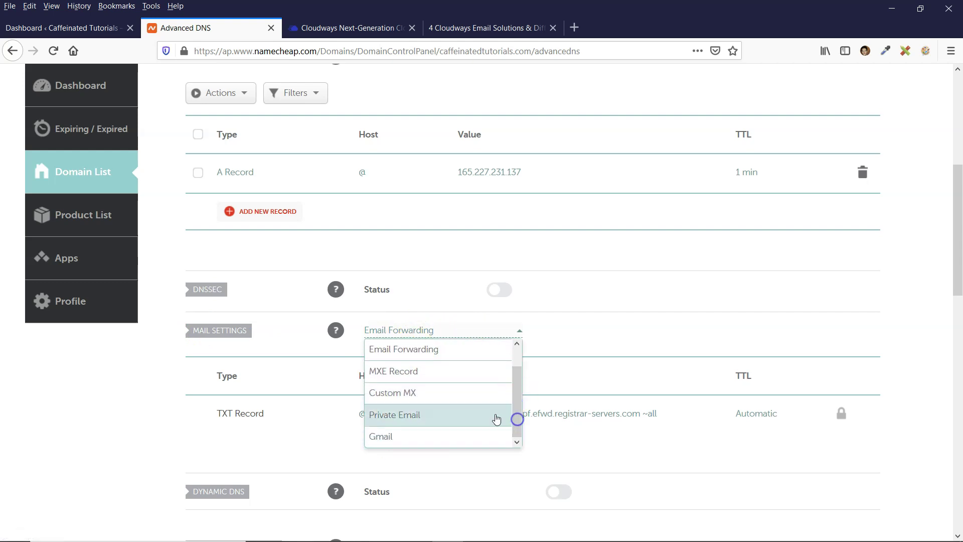
{"action": "left_click", "coordinate": [397, 420]}
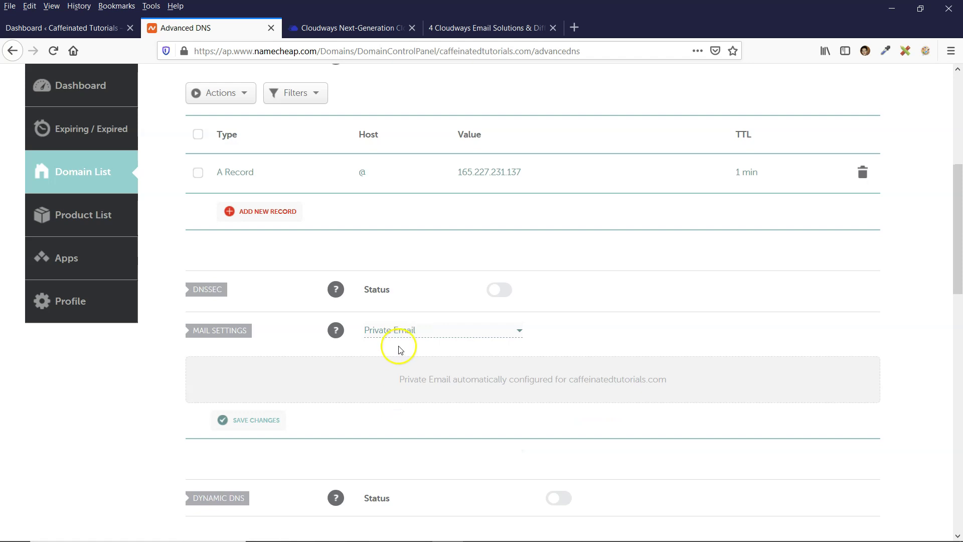
{"action": "scroll", "coordinate": [261, 512], "scroll_direction": "up", "scroll_amount": 2}
{"action": "left_click", "coordinate": [254, 487]}
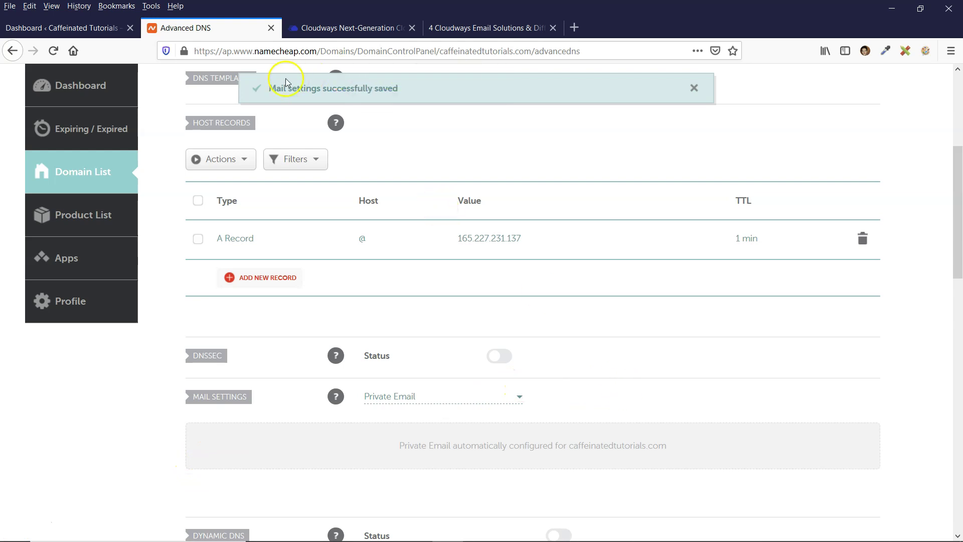
{"action": "scroll", "coordinate": [527, 179], "scroll_direction": "up", "scroll_amount": 5}
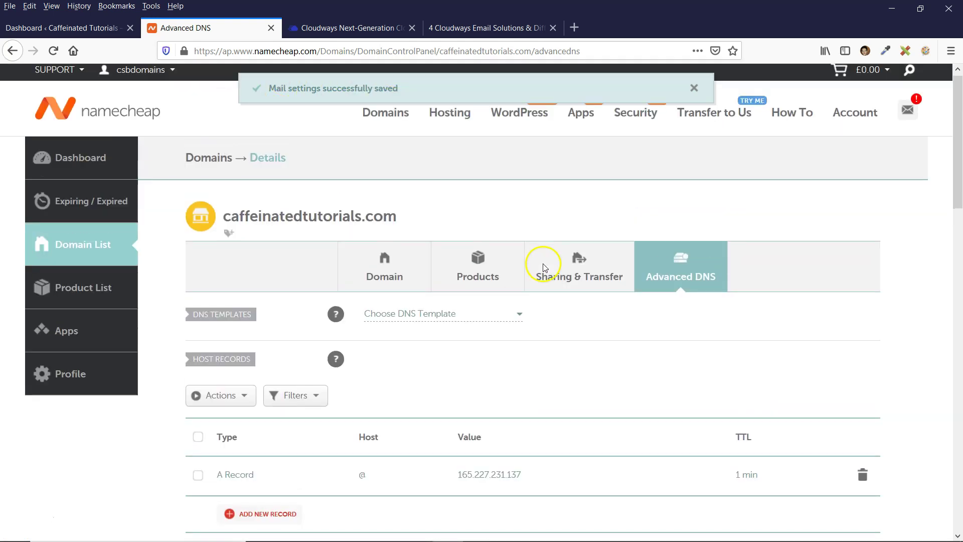
Return to caffeinatedtutorials.com's details and open its Universal Private Email subscription with the required MX and TXT records
{"action": "left_click", "coordinate": [273, 168]}
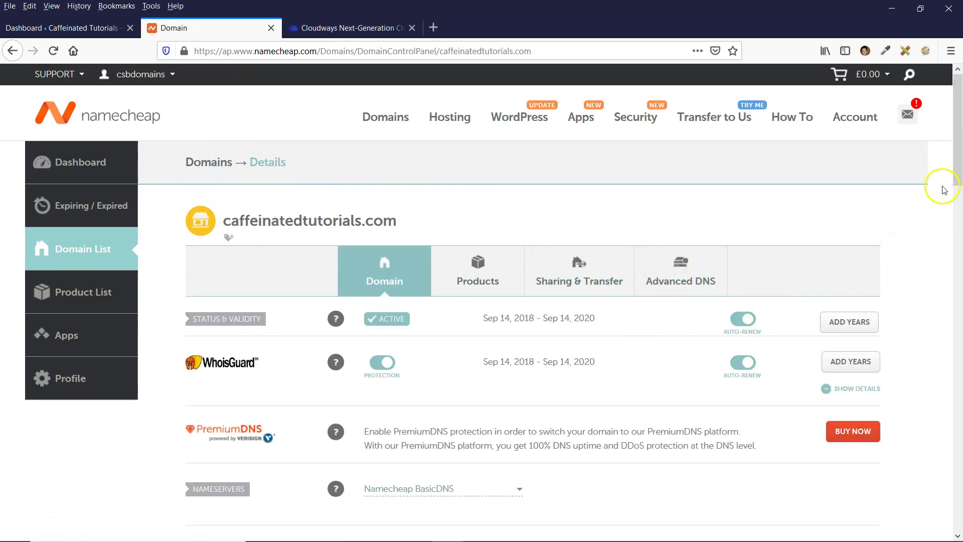
{"action": "left_click_drag", "start_coordinate": [957, 155], "coordinate": [959, 236]}
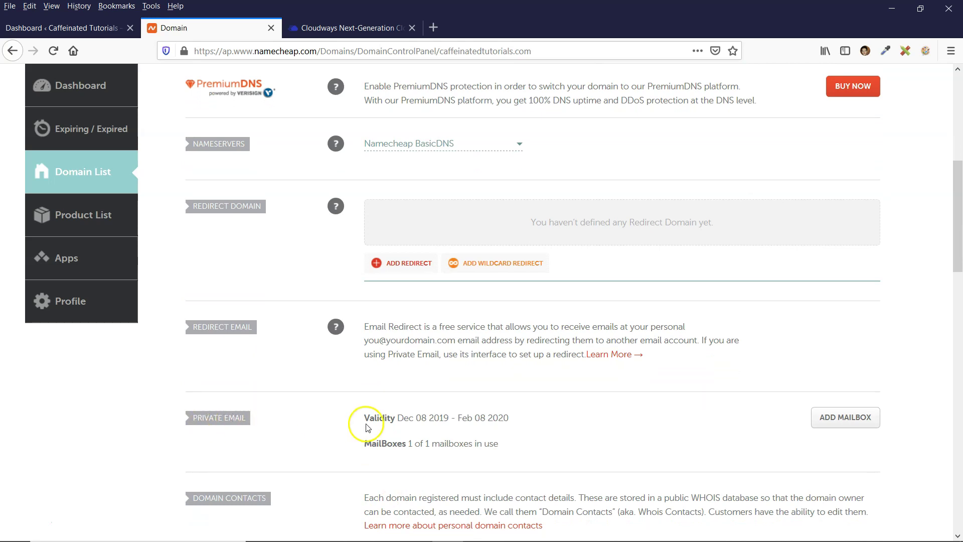
{"action": "left_click_drag", "start_coordinate": [359, 447], "coordinate": [554, 456]}
{"action": "left_click", "coordinate": [462, 445]}
{"action": "left_click", "coordinate": [726, 458]}
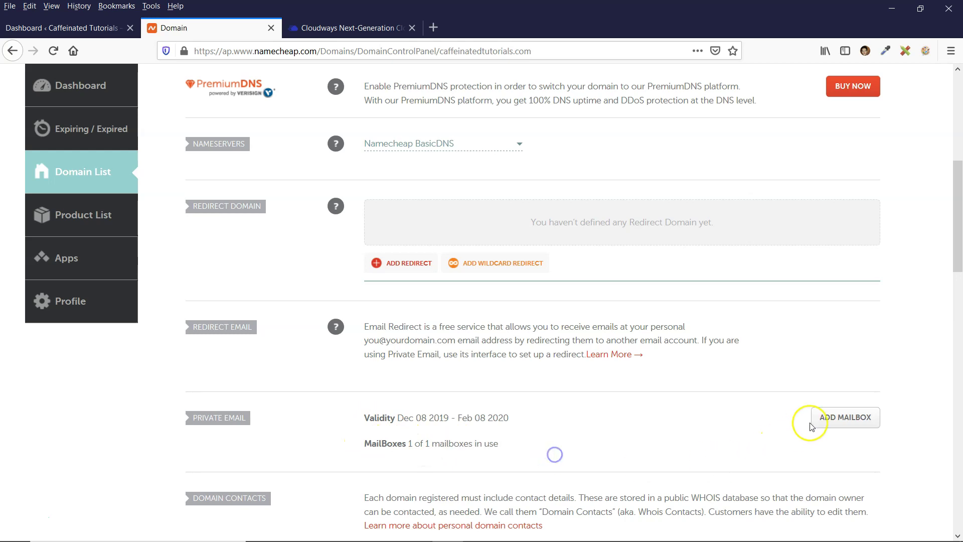
{"action": "left_click", "coordinate": [853, 417]}
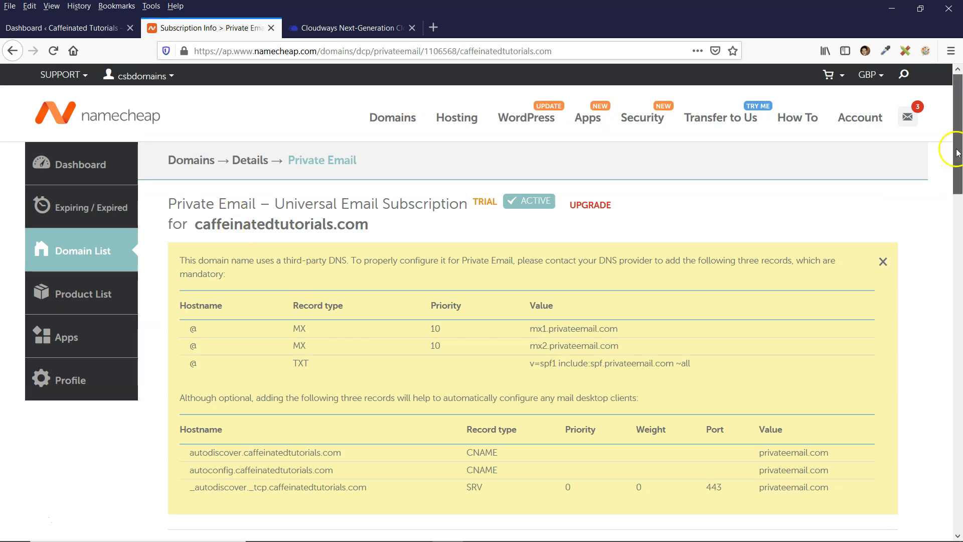
Dismiss the third-party DNS records notice on the caffeinatedtutorials.com Private Email subscription page
{"action": "scroll", "coordinate": [958, 201], "scroll_direction": "down", "scroll_amount": 5}
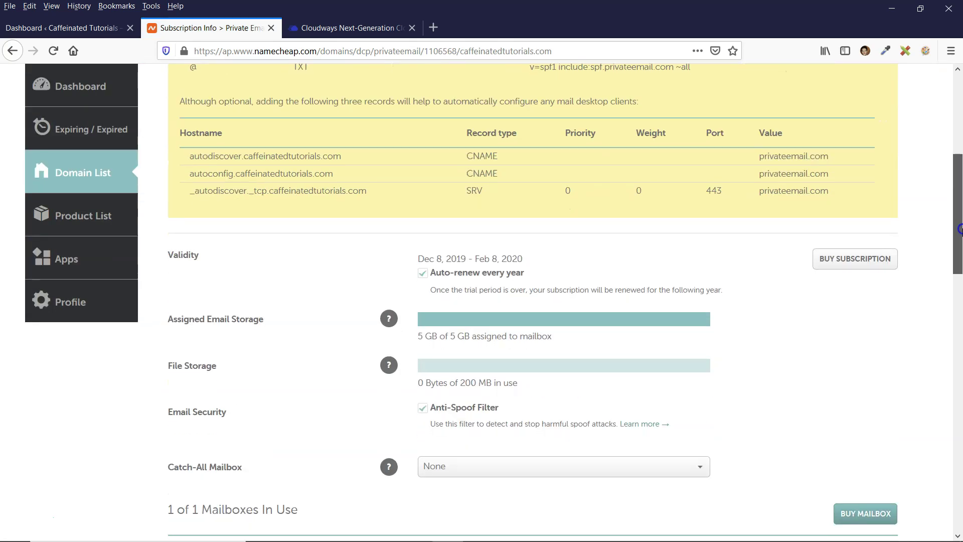
{"action": "left_click_drag", "start_coordinate": [959, 228], "coordinate": [960, 163]}
{"action": "scroll", "coordinate": [398, 252], "scroll_direction": "up", "scroll_amount": 1}
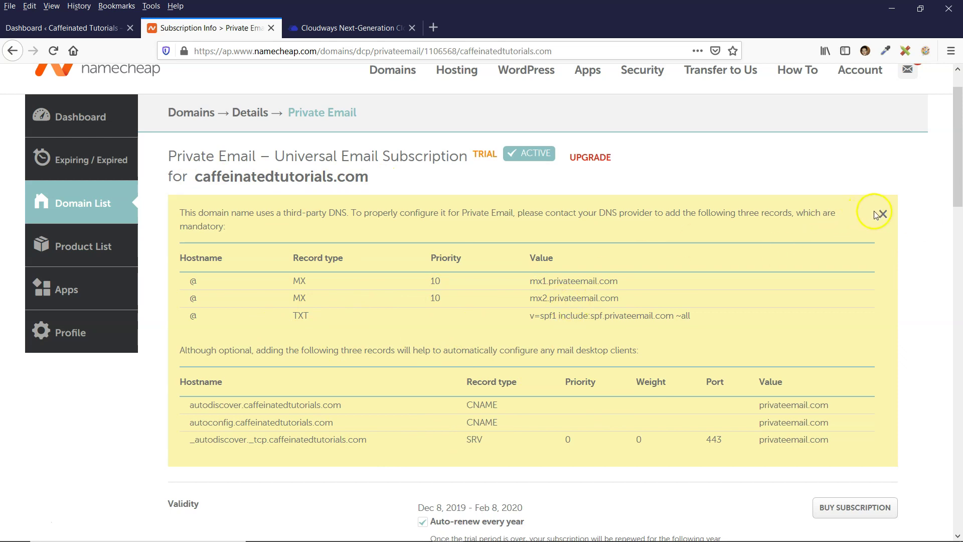
{"action": "left_click_drag", "start_coordinate": [959, 168], "coordinate": [959, 177]}
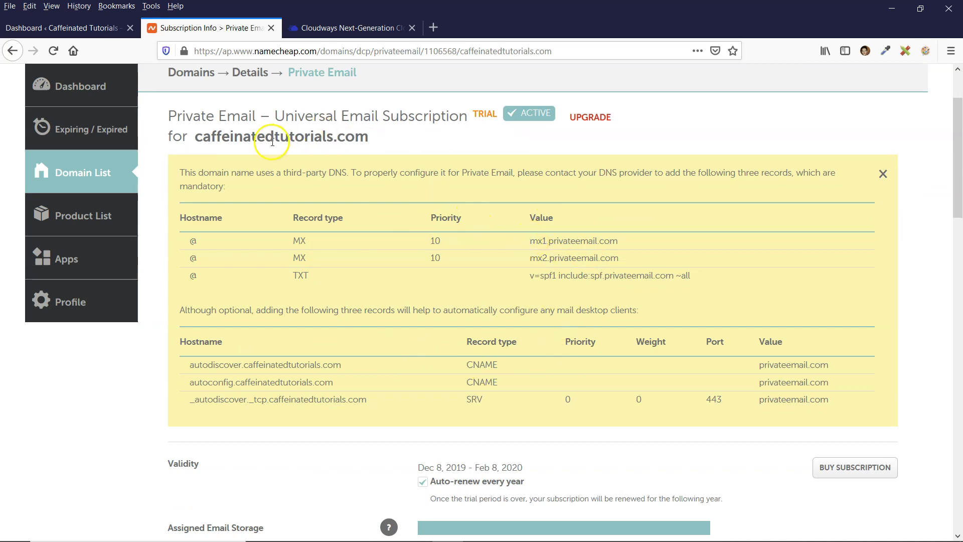
{"action": "left_click_drag", "start_coordinate": [198, 135], "coordinate": [372, 139]}
{"action": "left_click", "coordinate": [372, 139]}
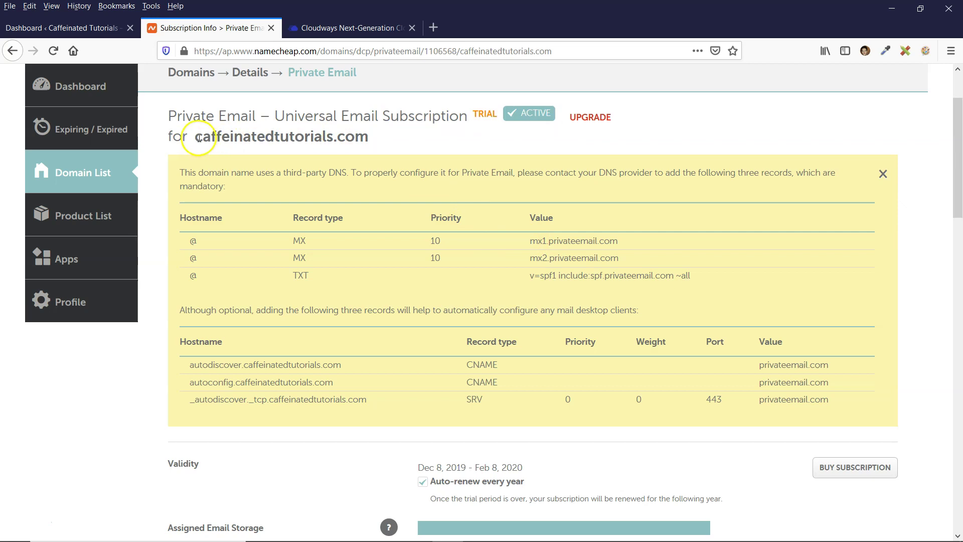
{"action": "double_click", "coordinate": [366, 136]}
{"action": "left_click", "coordinate": [373, 139]}
{"action": "scroll", "coordinate": [757, 201], "scroll_direction": "up", "scroll_amount": 3}
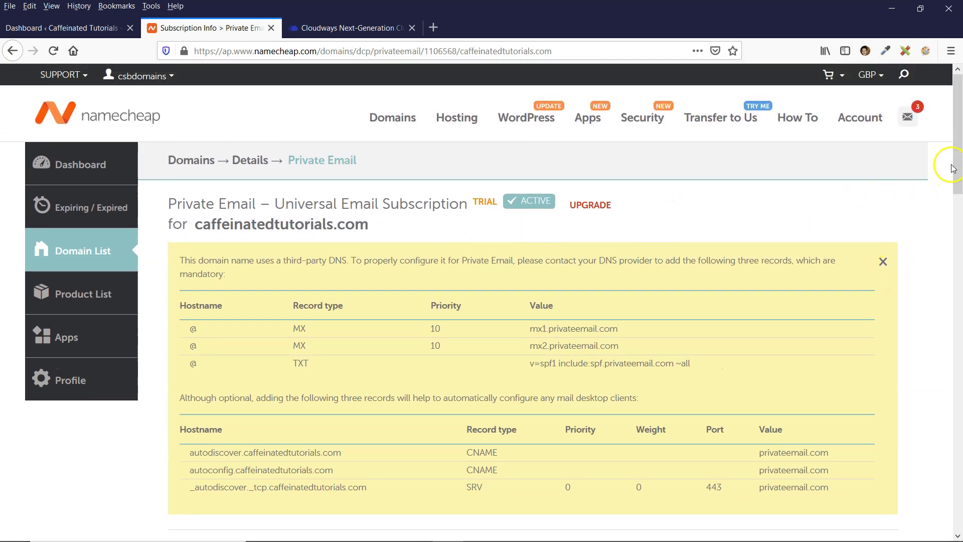
{"action": "scroll", "coordinate": [953, 168], "scroll_direction": "down", "scroll_amount": 3}
{"action": "left_click", "coordinate": [881, 124]}
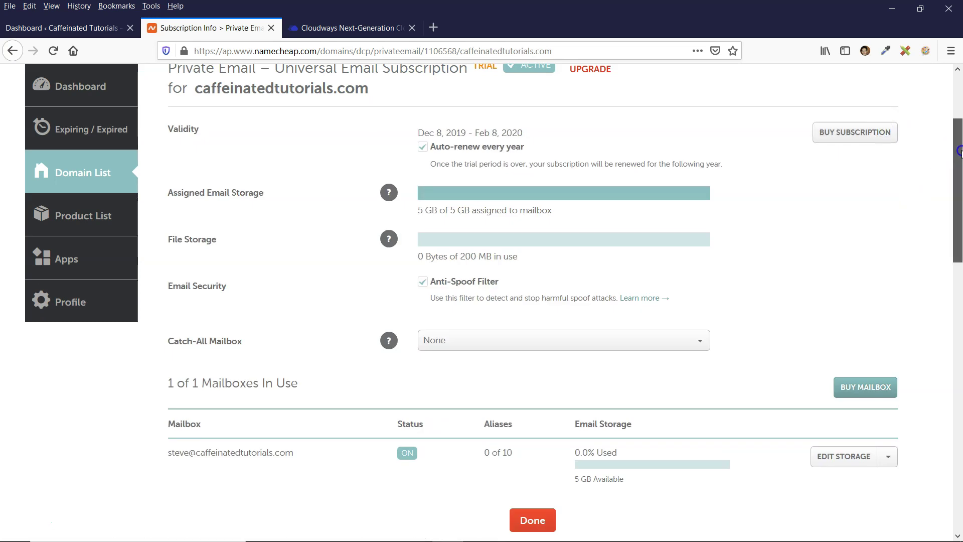
Open the mailbox's webmail in a new tab from the menu beside Edit Storage
{"action": "scroll", "coordinate": [959, 151], "scroll_direction": "down", "scroll_amount": 1}
{"action": "scroll", "coordinate": [959, 150], "scroll_direction": "up", "scroll_amount": 1}
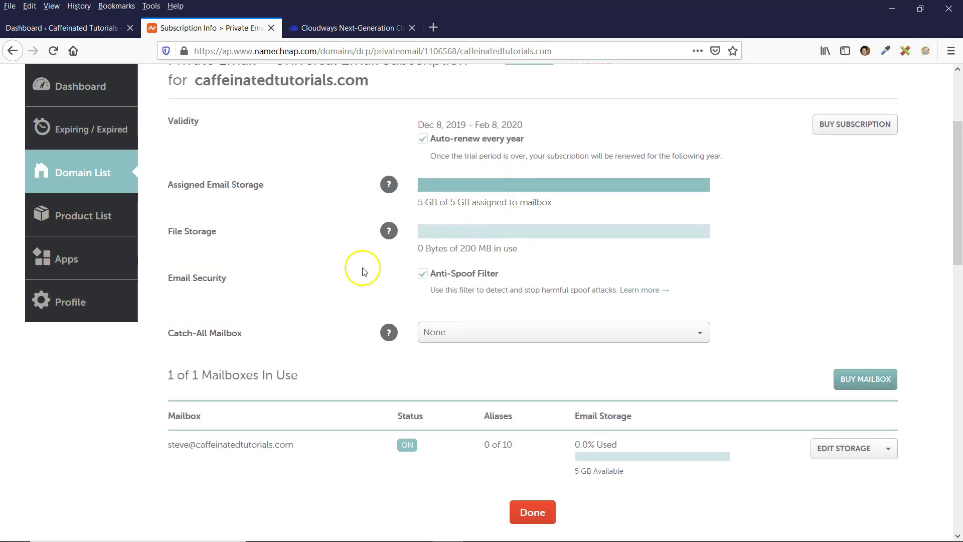
{"action": "scroll", "coordinate": [364, 264], "scroll_direction": "down", "scroll_amount": 2}
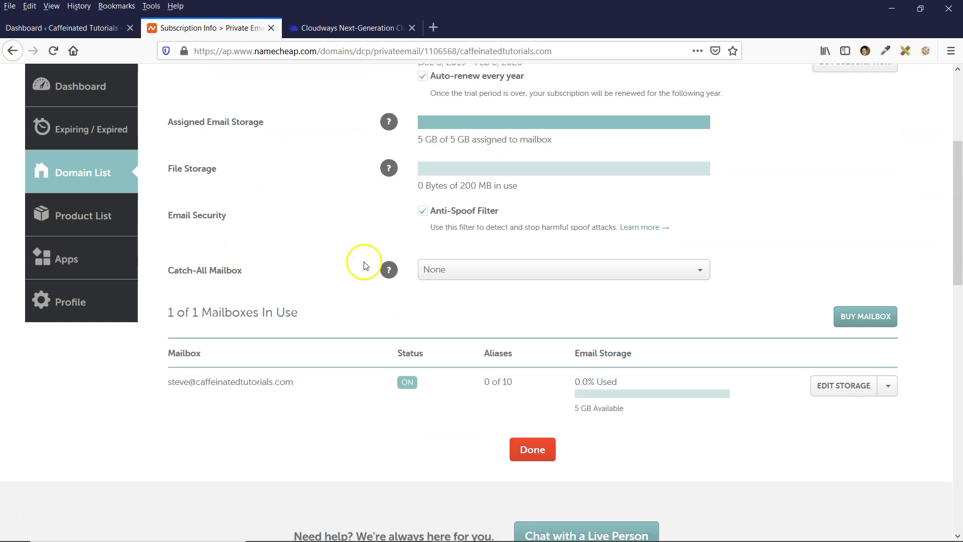
{"action": "left_click", "coordinate": [888, 382]}
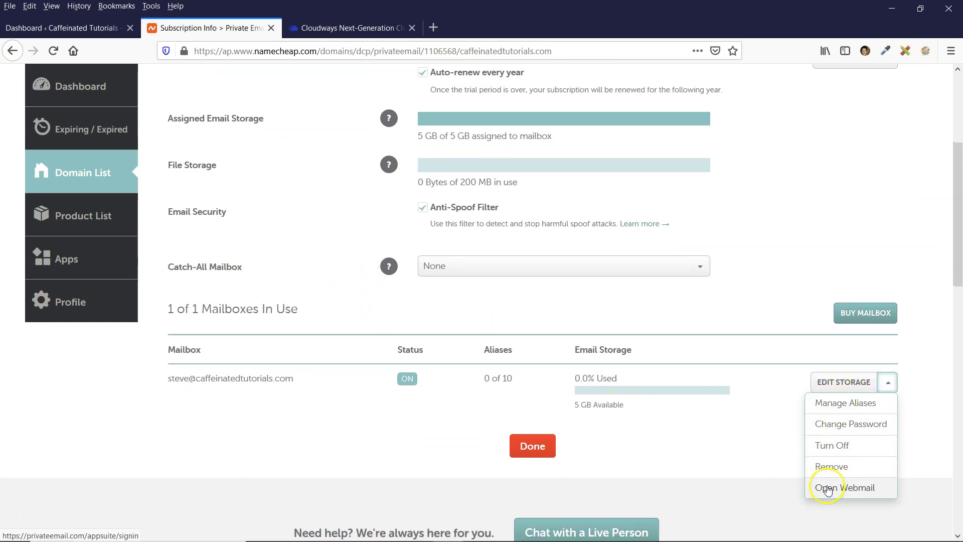
{"action": "left_click", "coordinate": [825, 487]}
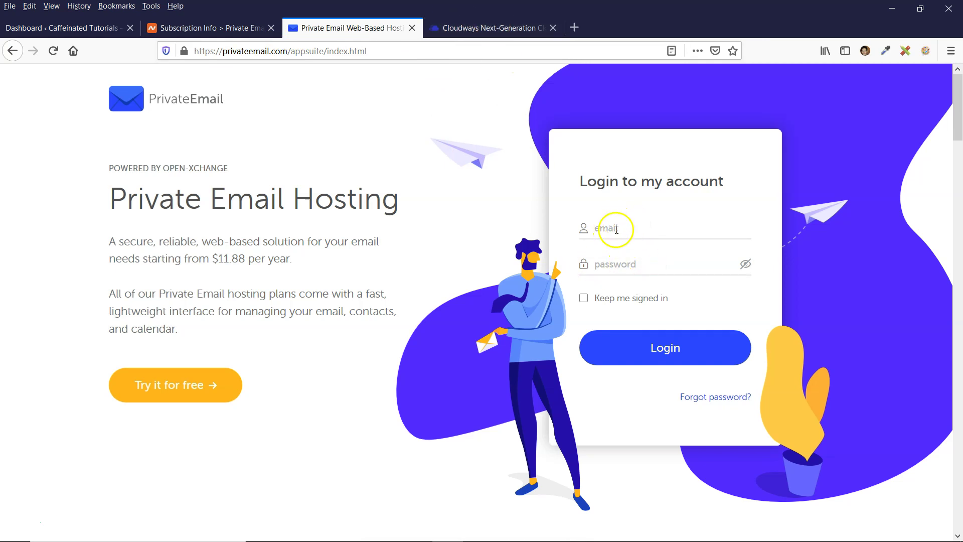
Log in to the mailbox's webmail with the saved credentials and save the login in Firefox
{"action": "left_click", "coordinate": [233, 28]}
{"action": "scroll", "coordinate": [301, 226], "scroll_direction": "up", "scroll_amount": 4}
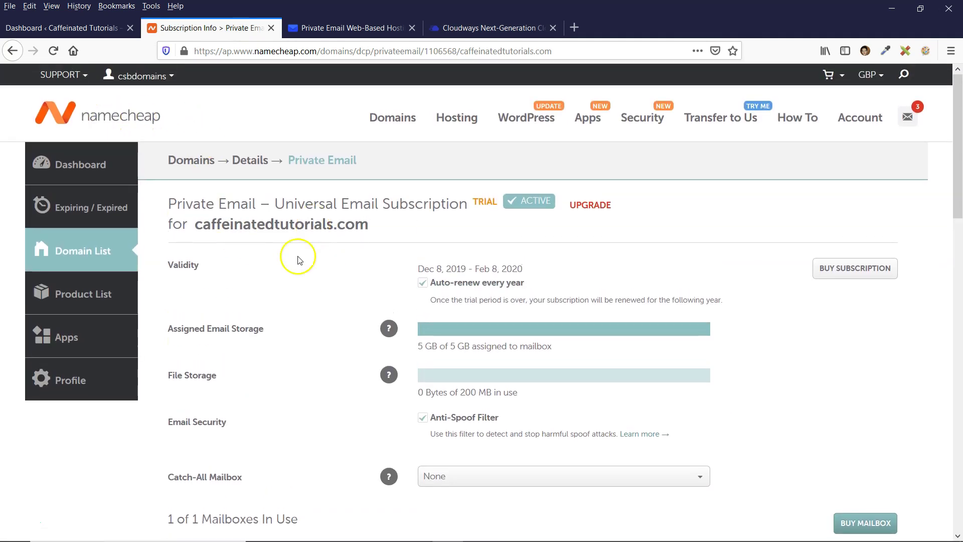
{"action": "left_click", "coordinate": [334, 28]}
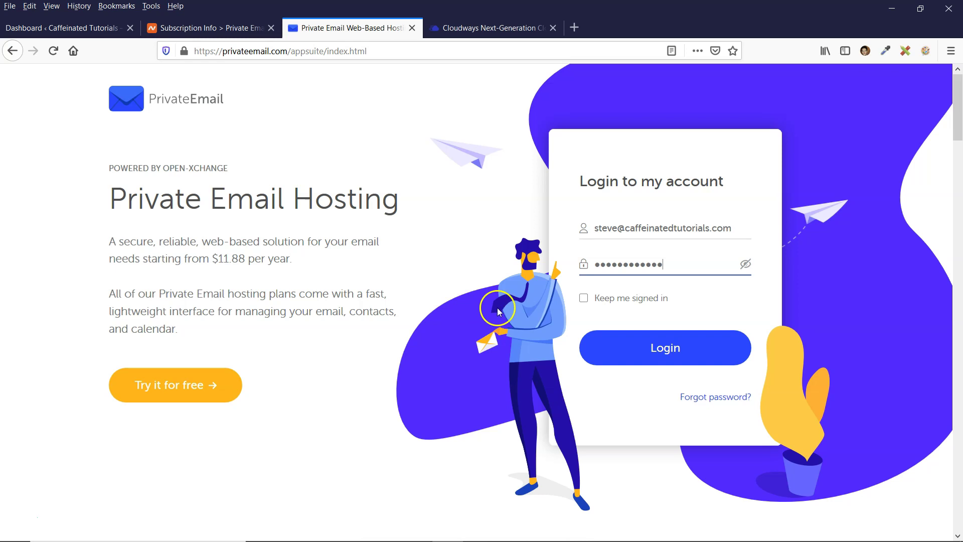
{"action": "left_click", "coordinate": [646, 355]}
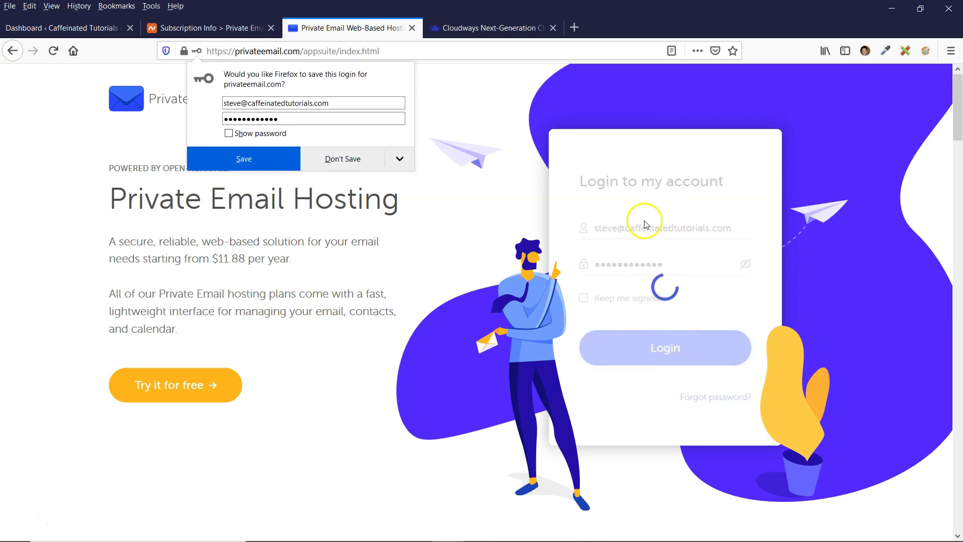
{"action": "left_click", "coordinate": [251, 157]}
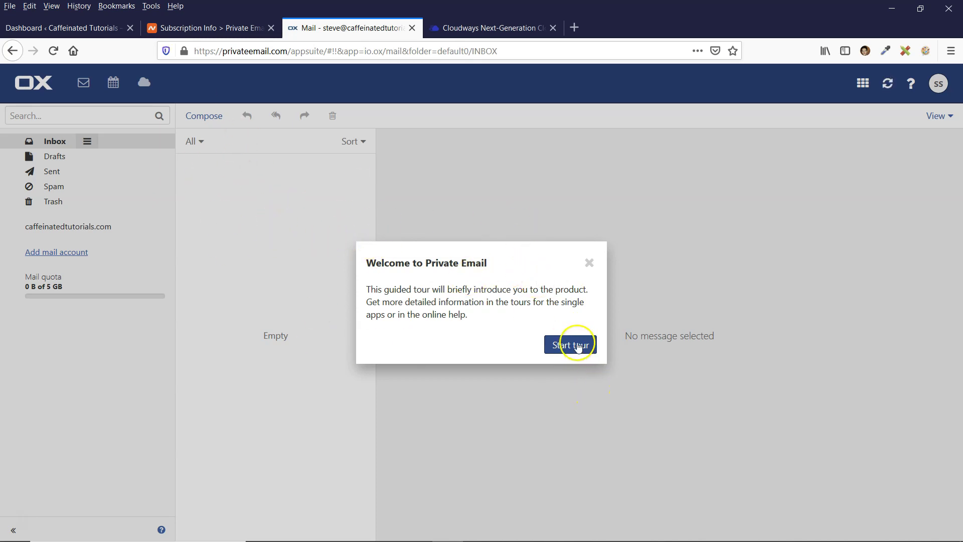
Start the welcome tour, advance through two steps, close it and return to the empty inbox
{"action": "left_click", "coordinate": [590, 345]}
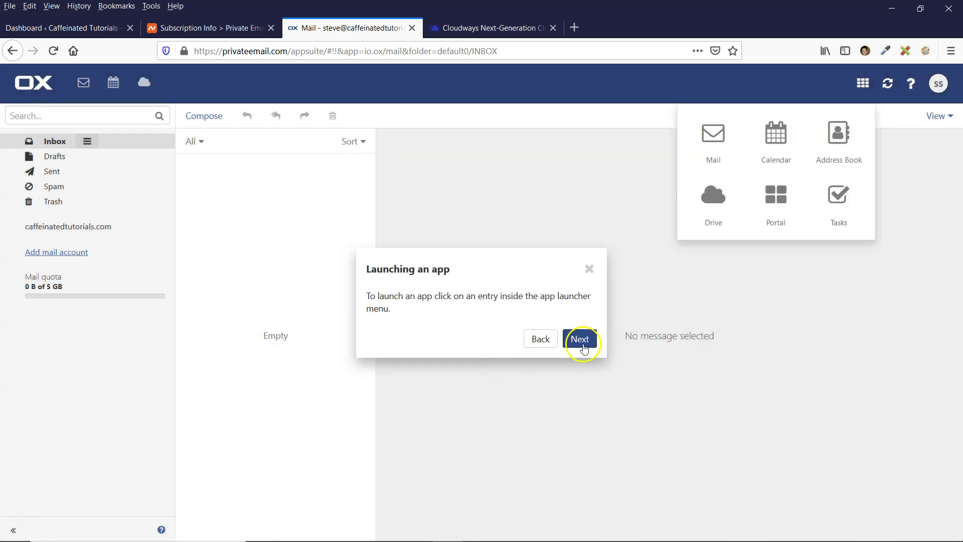
{"action": "left_click", "coordinate": [579, 341]}
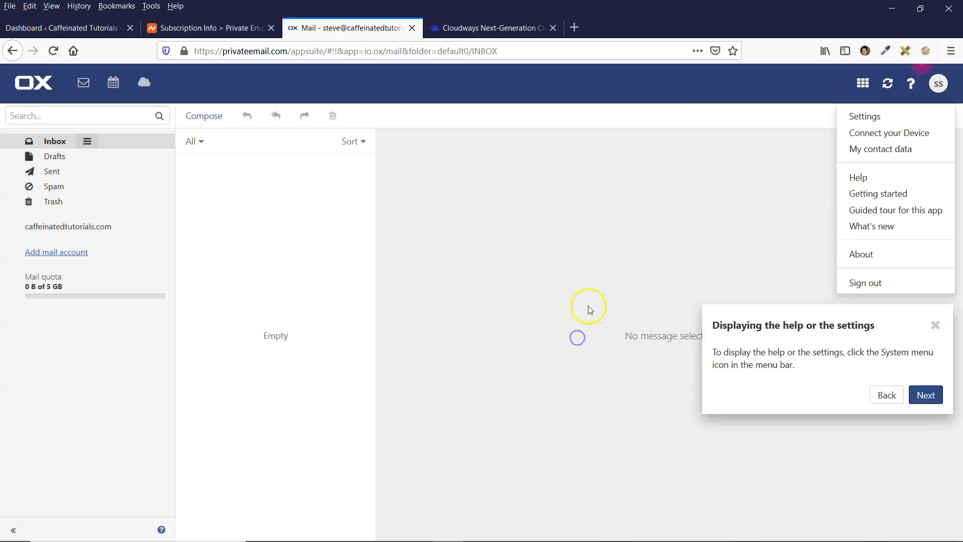
{"action": "left_click", "coordinate": [934, 325]}
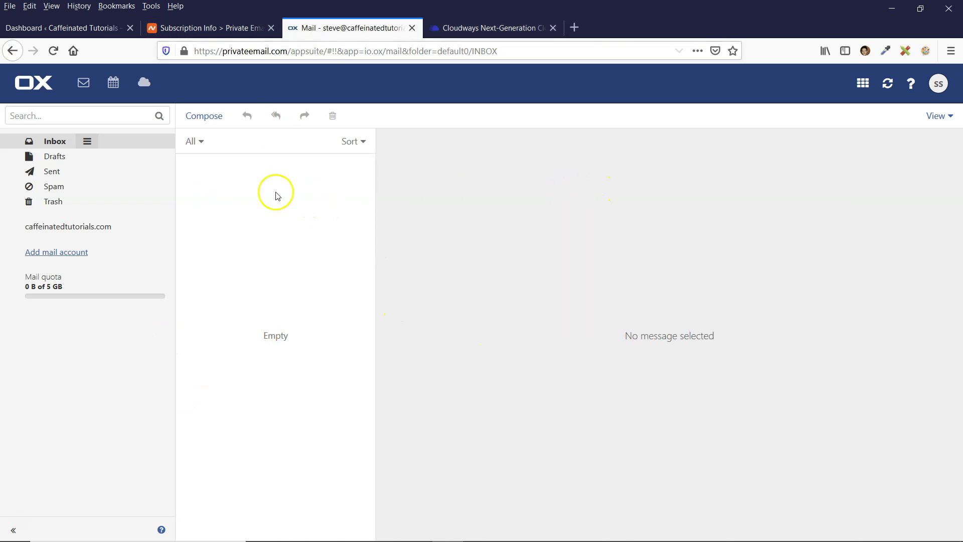
{"action": "left_click", "coordinate": [574, 27]}
{"action": "left_click", "coordinate": [346, 27]}
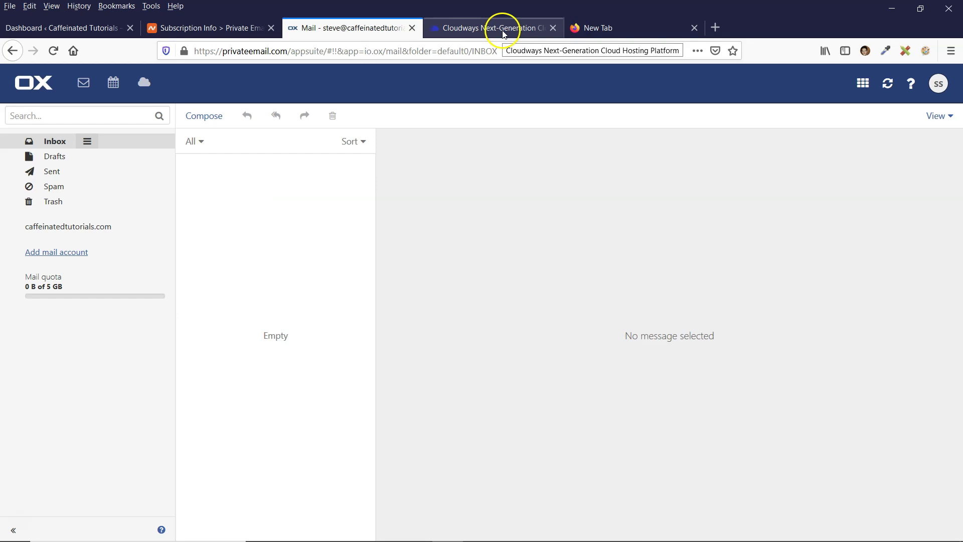
Open WordPress's All Pages list in a new tab and view the live Contact page
{"action": "left_click", "coordinate": [500, 25]}
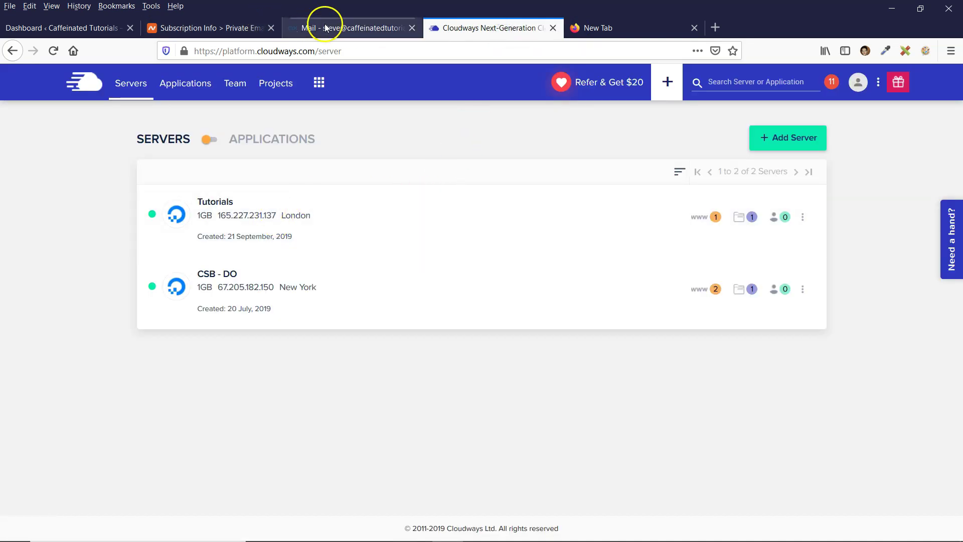
{"action": "left_click", "coordinate": [74, 28]}
{"action": "mouse_move", "coordinate": [91, 219]}
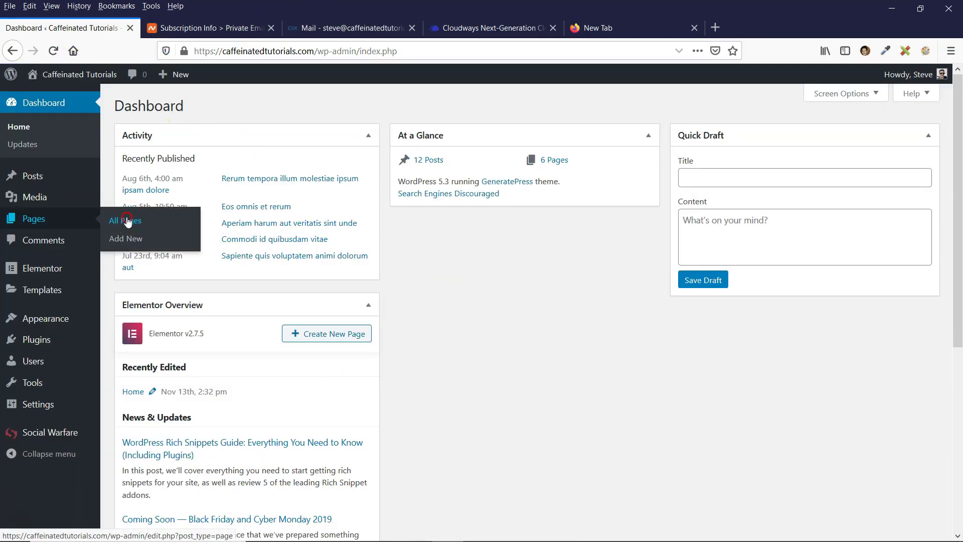
{"action": "middle_click", "coordinate": [129, 220]}
{"action": "left_click", "coordinate": [201, 28]}
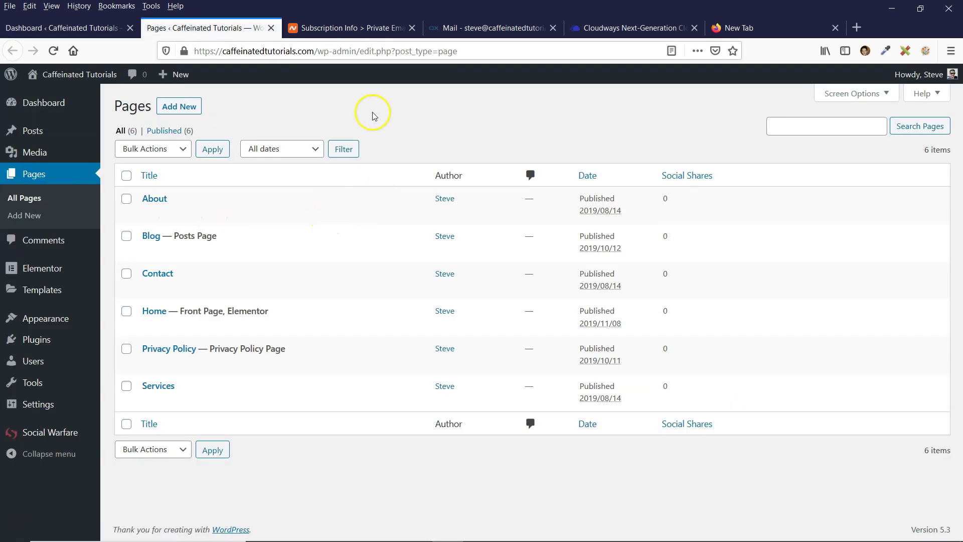
{"action": "left_click", "coordinate": [159, 275]}
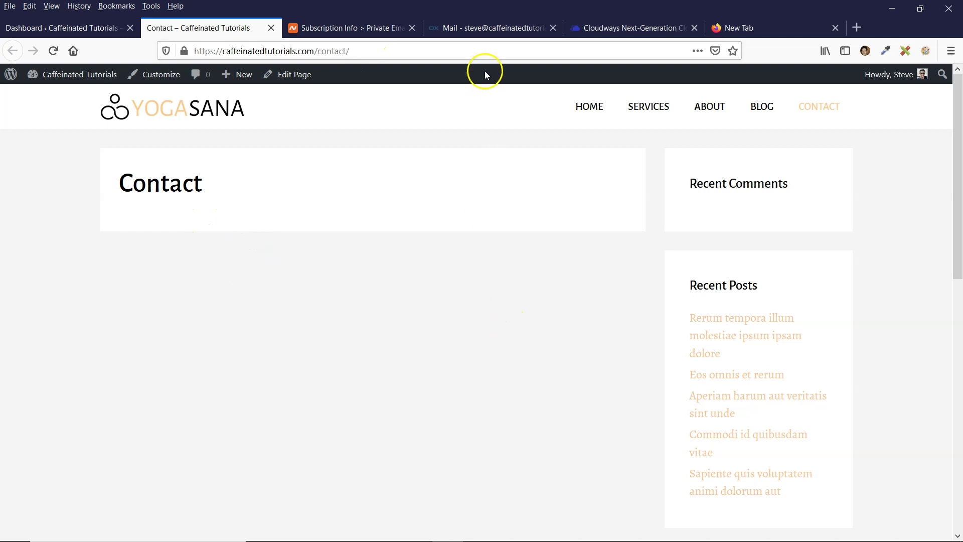
{"action": "left_click", "coordinate": [471, 28]}
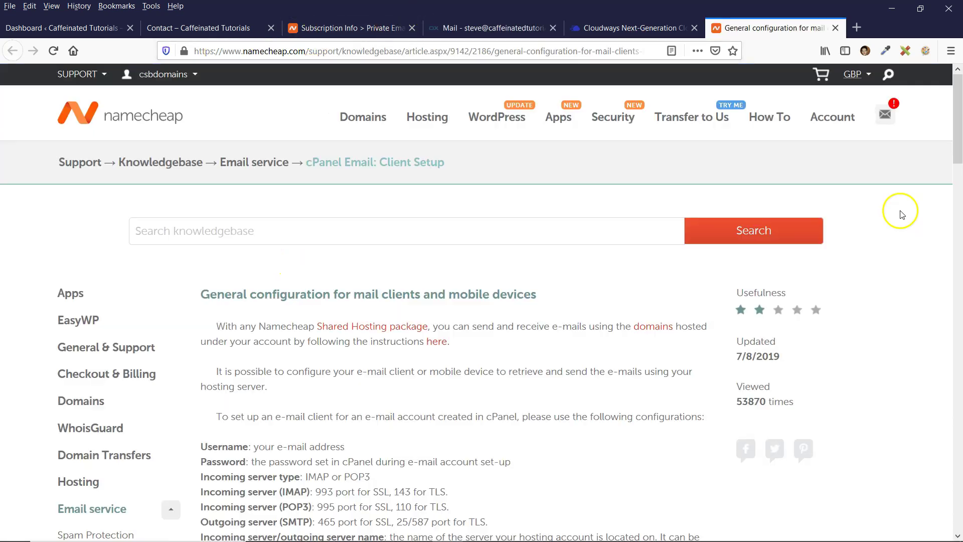
Read Namecheap's mail client configuration article for server and port settings, then return to Contact
{"action": "scroll", "coordinate": [898, 217], "scroll_direction": "down", "scroll_amount": 2}
{"action": "scroll", "coordinate": [334, 259], "scroll_direction": "down", "scroll_amount": 2}
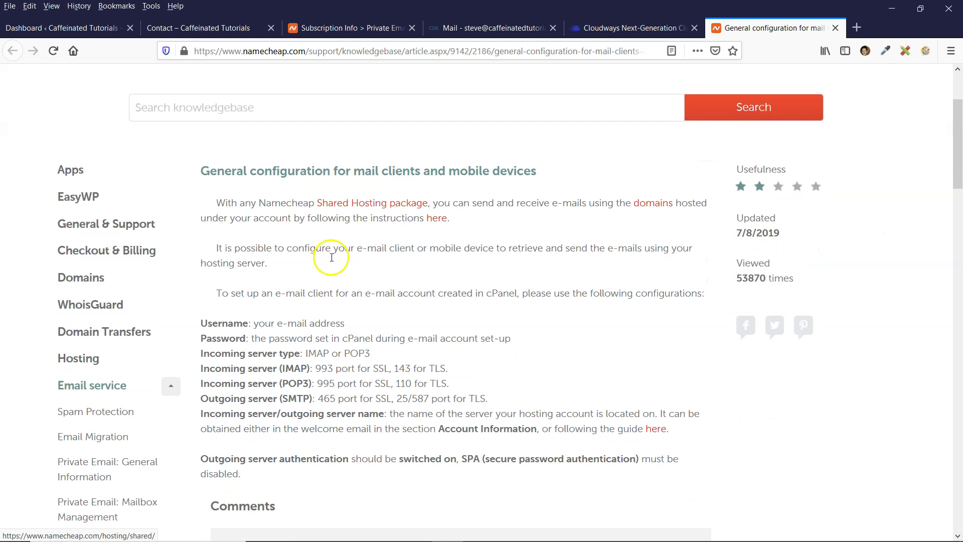
{"action": "scroll", "coordinate": [346, 271], "scroll_direction": "down", "scroll_amount": 2}
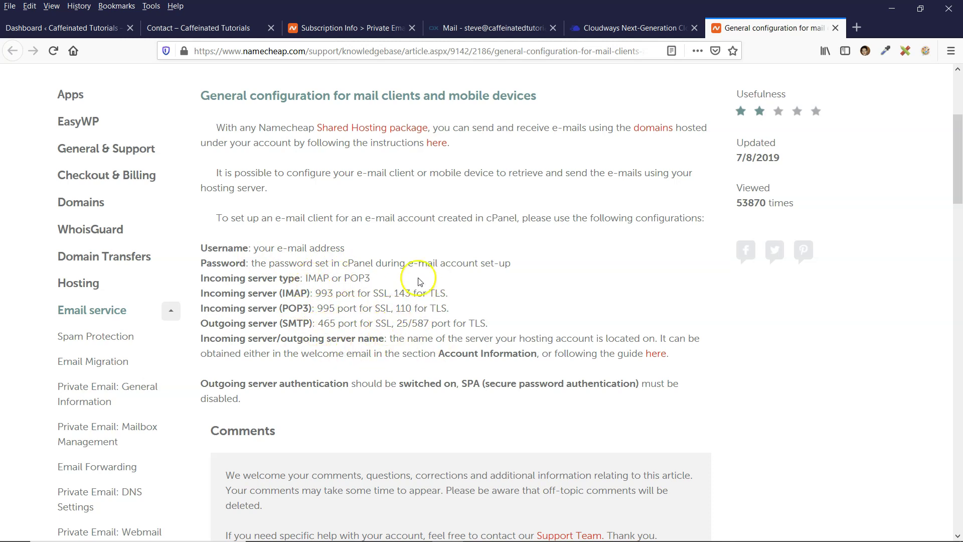
{"action": "scroll", "coordinate": [419, 276], "scroll_direction": "up", "scroll_amount": 2}
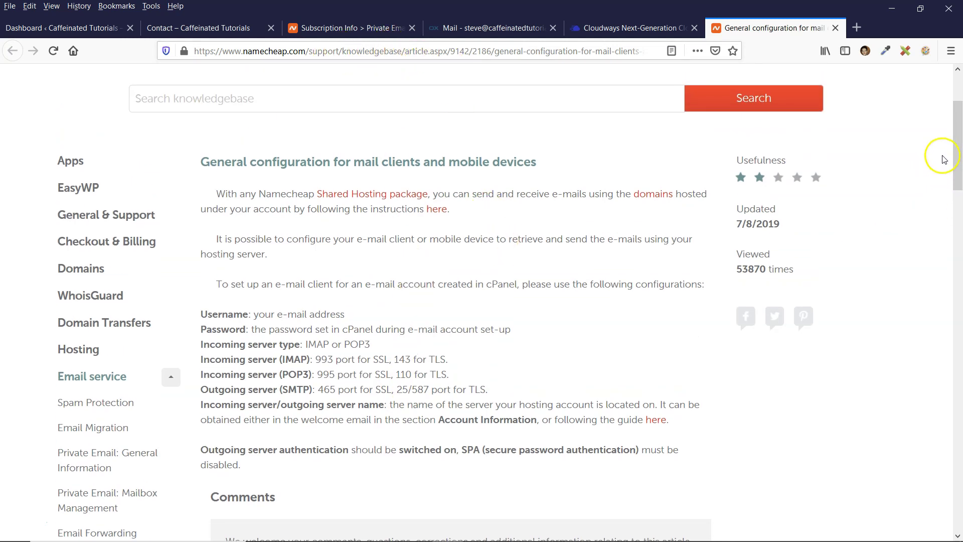
{"action": "left_click", "coordinate": [202, 28]}
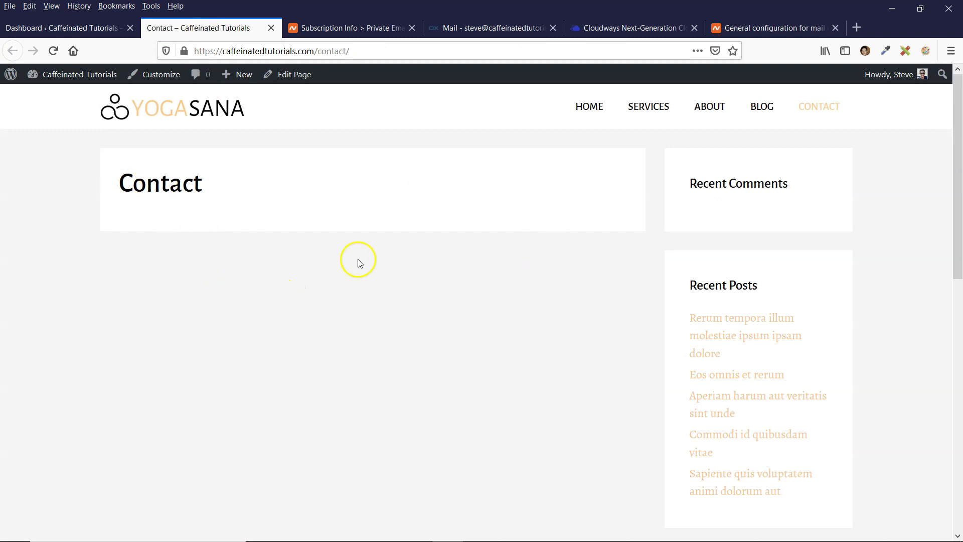
Install the WPForms plugin from Plugins > Add New and choose Create Your First Form
{"action": "left_click", "coordinate": [85, 29]}
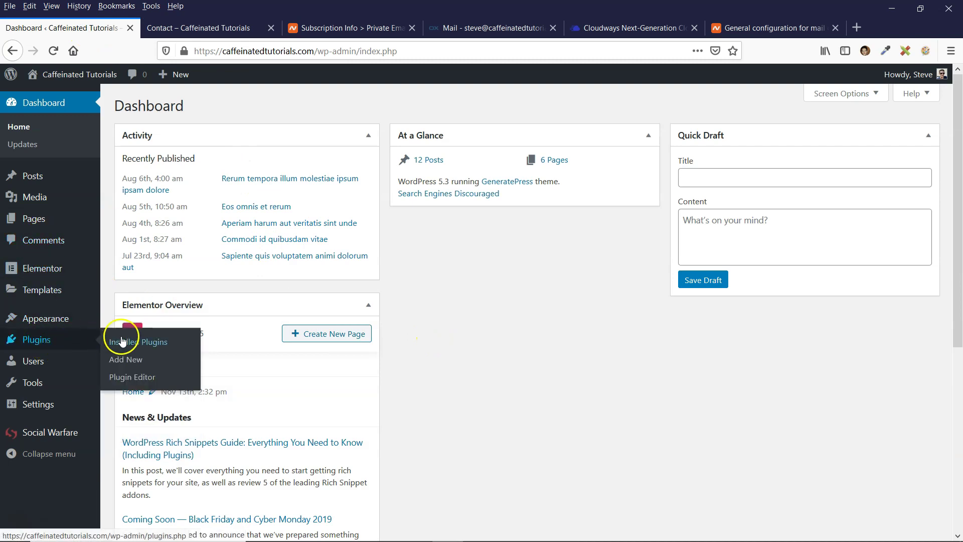
{"action": "left_click", "coordinate": [129, 360]}
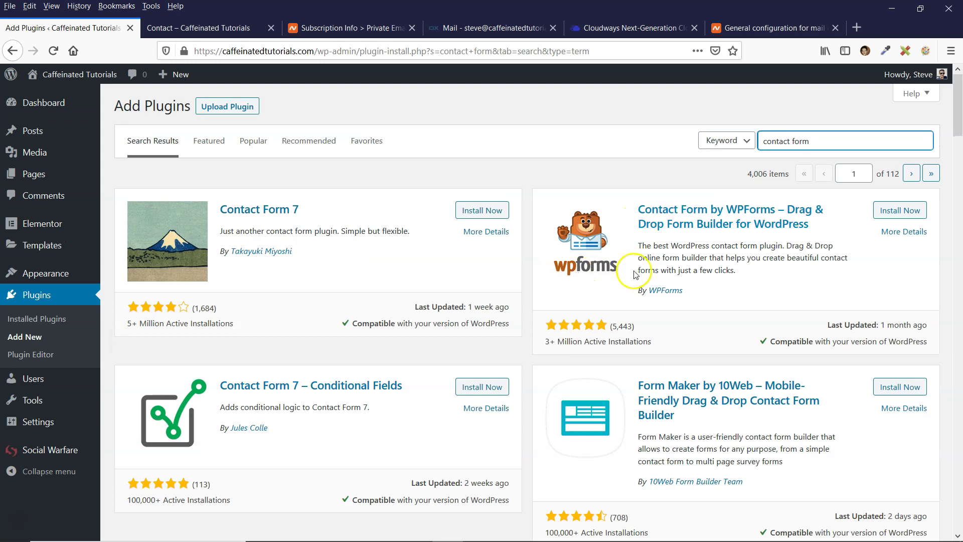
{"action": "left_click", "coordinate": [900, 211]}
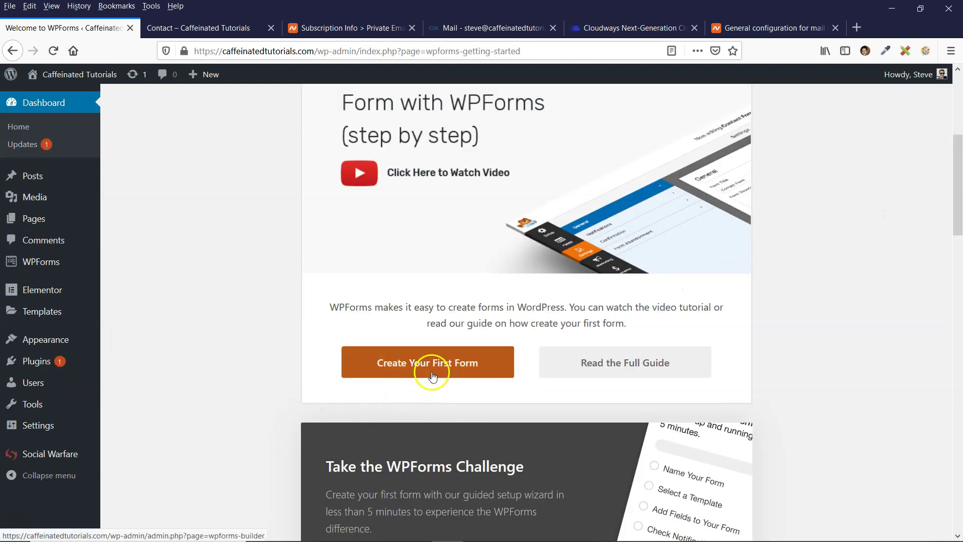
{"action": "left_click", "coordinate": [434, 373]}
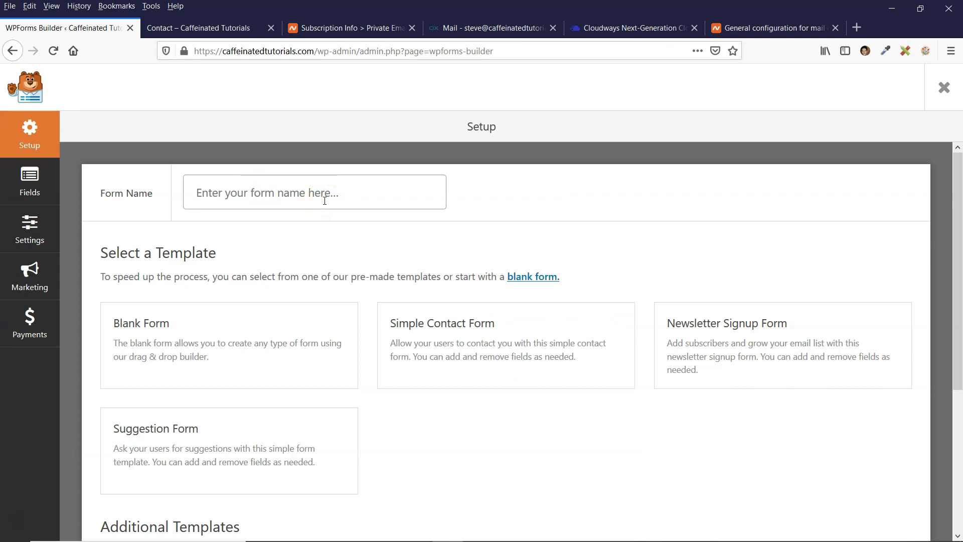
Create and save a 'Contact page' form from the Simple Contact Form template with Name, Email and Message
{"action": "type", "text": "Contact page"}
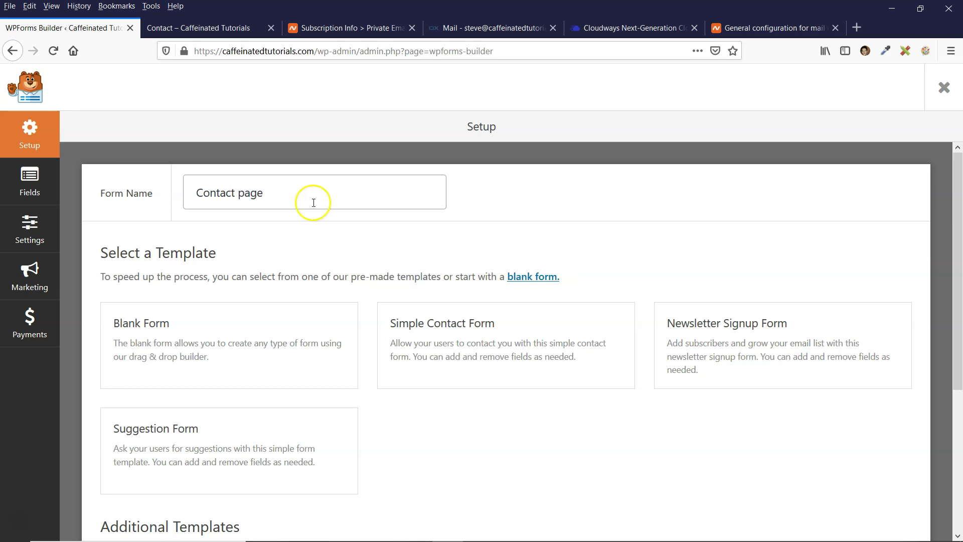
{"action": "mouse_move", "coordinate": [480, 327]}
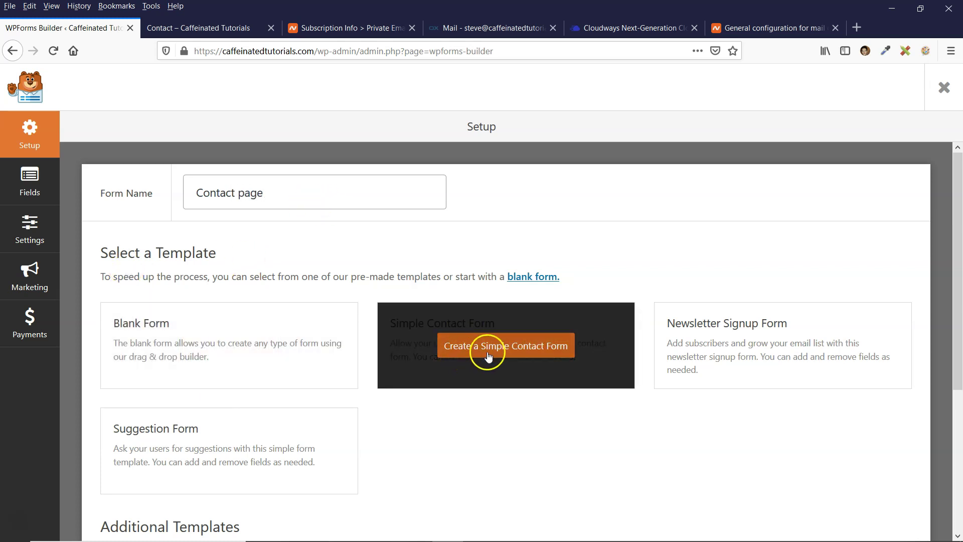
{"action": "left_click", "coordinate": [489, 354]}
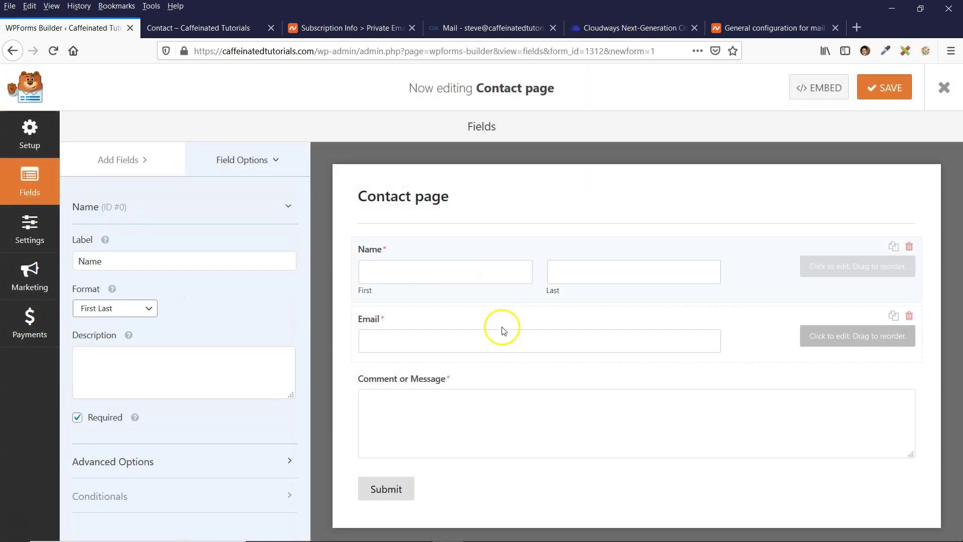
{"action": "left_click", "coordinate": [482, 319]}
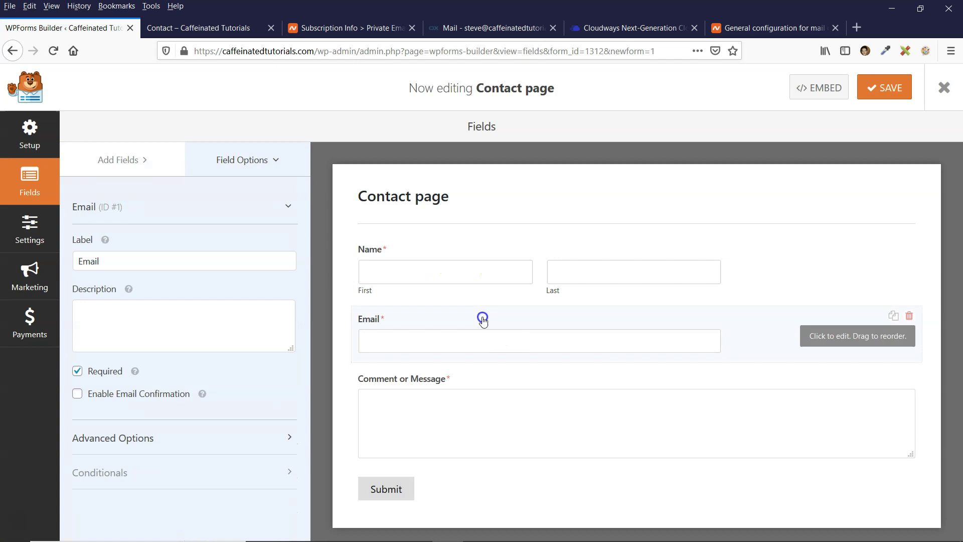
{"action": "left_click", "coordinate": [469, 379]}
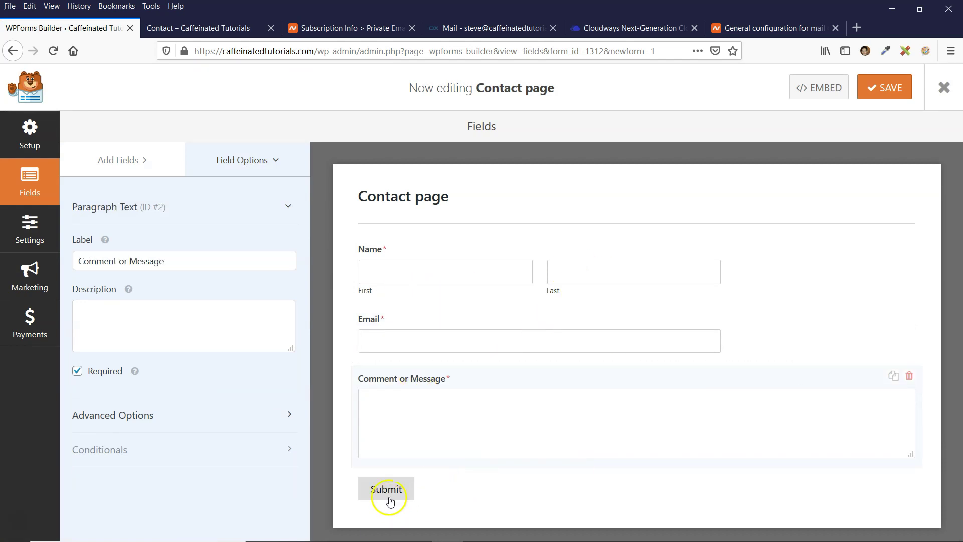
{"action": "left_click", "coordinate": [501, 296]}
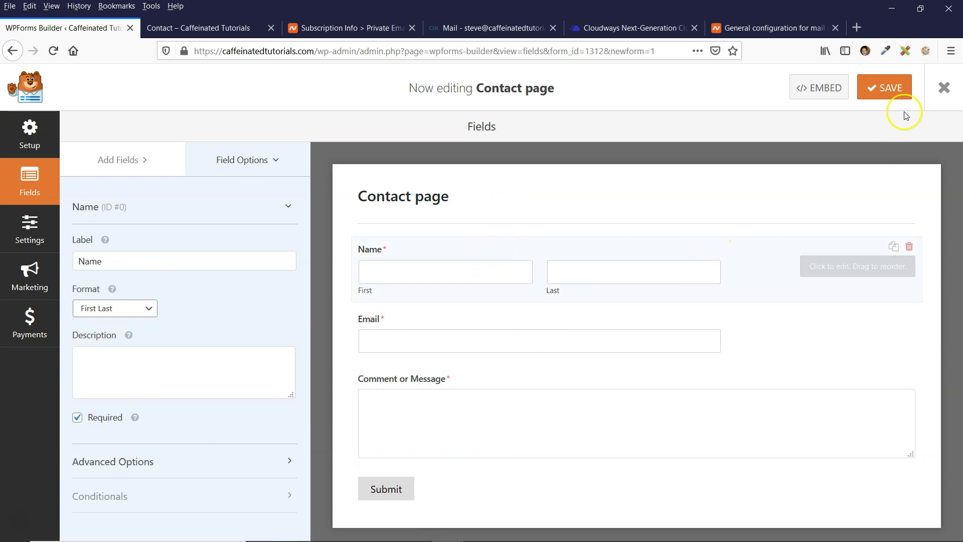
{"action": "left_click", "coordinate": [873, 99]}
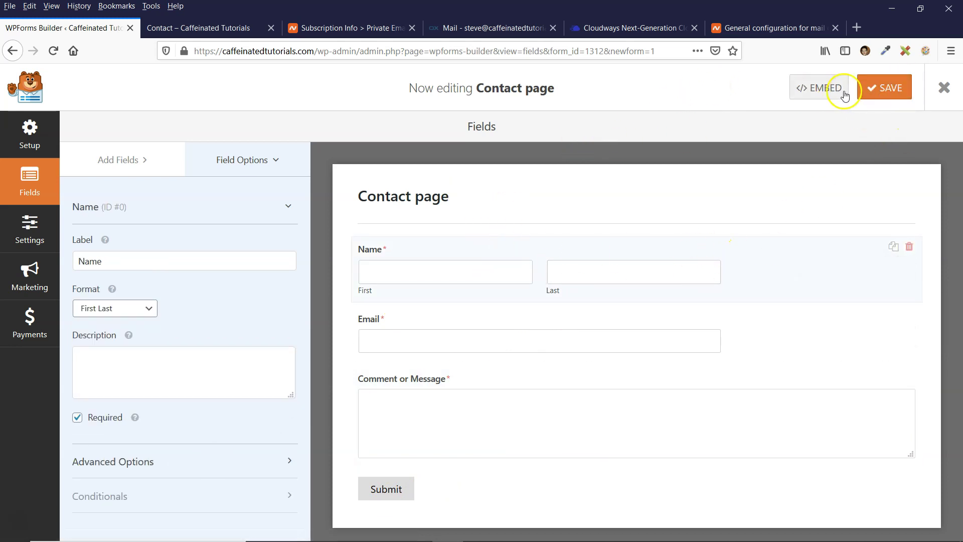
Copy the Contact page form's embed shortcode and close the embed window
{"action": "left_click", "coordinate": [816, 90]}
{"action": "right_click", "coordinate": [481, 176]}
{"action": "left_click", "coordinate": [414, 174]}
{"action": "triple_click", "coordinate": [414, 173]}
{"action": "right_click", "coordinate": [411, 174]}
{"action": "left_click", "coordinate": [444, 214]}
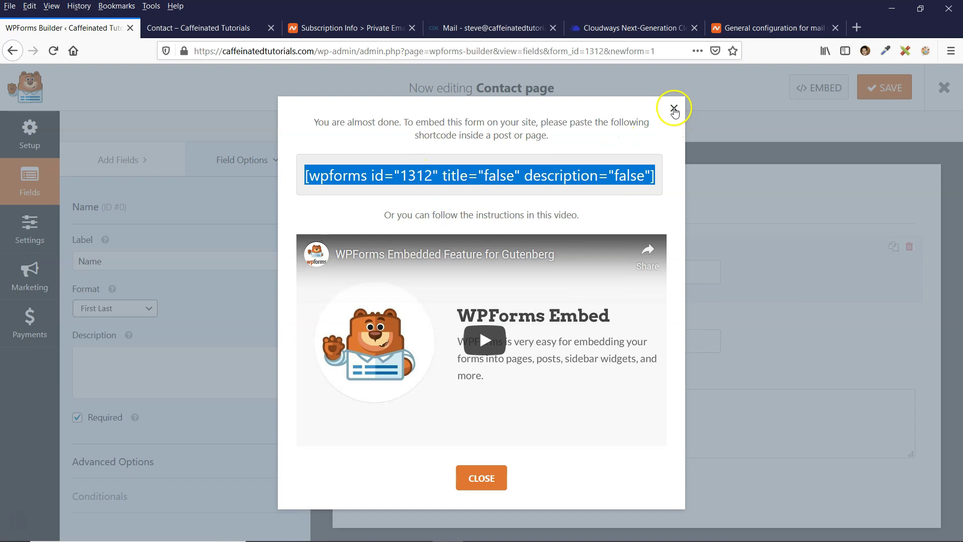
{"action": "left_click", "coordinate": [674, 108]}
{"action": "left_click", "coordinate": [198, 27]}
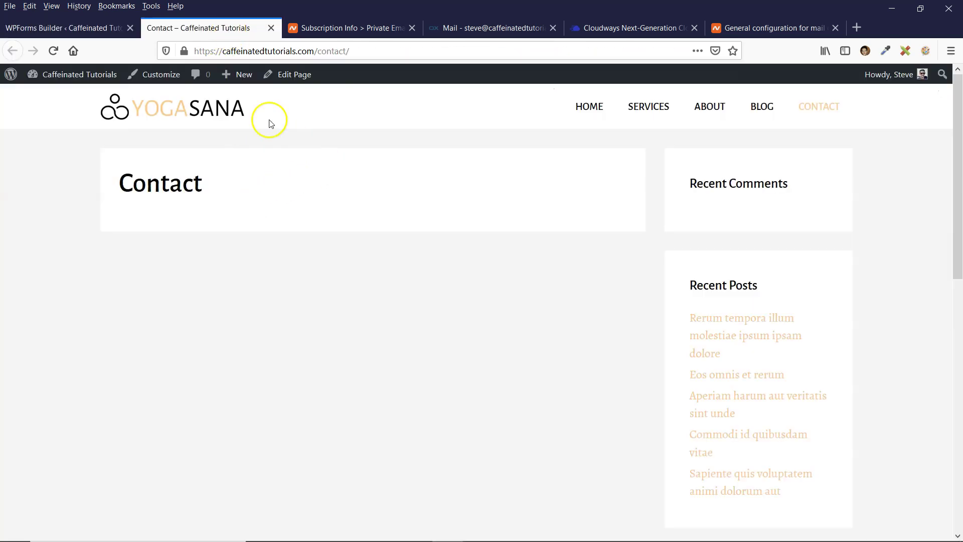
Add a shortcode block with [wpforms id="1312"] to the Contact page and update the page
{"action": "left_click", "coordinate": [296, 87]}
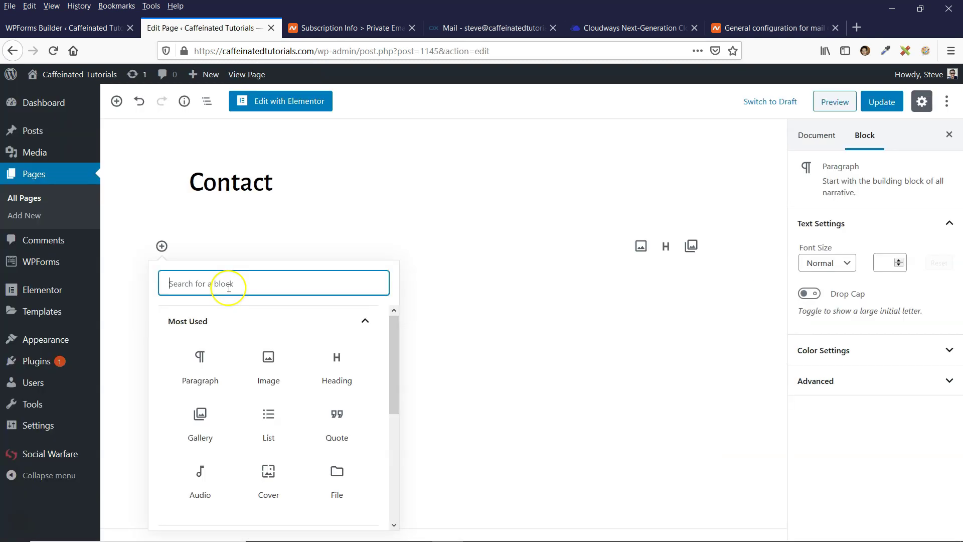
{"action": "type", "text": "short"}
{"action": "left_click", "coordinate": [201, 360]}
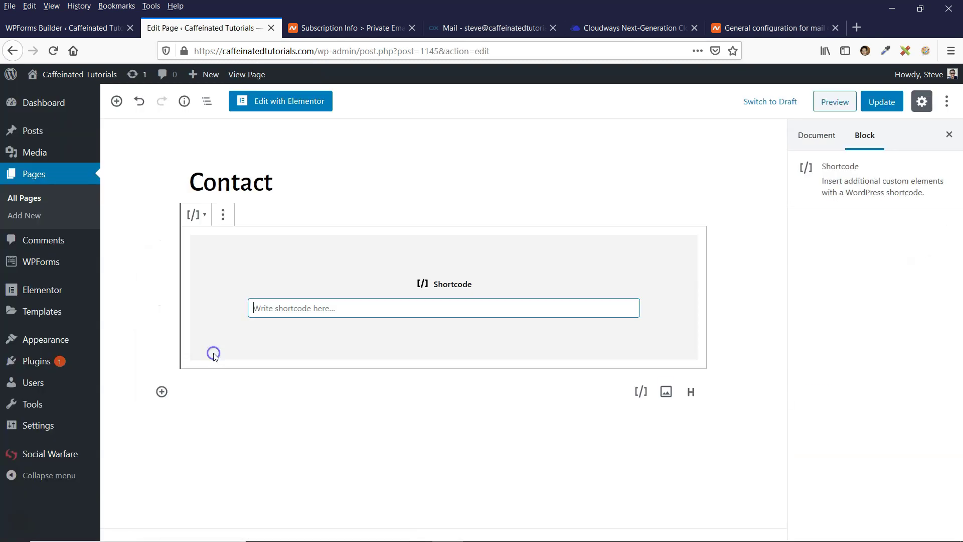
{"action": "key", "text": "ctrl+v"}
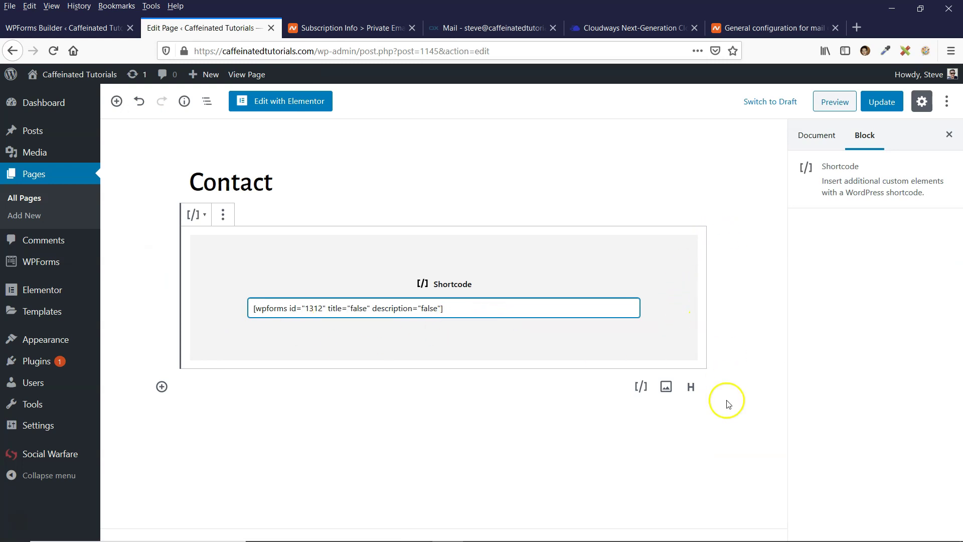
{"action": "left_click", "coordinate": [732, 344]}
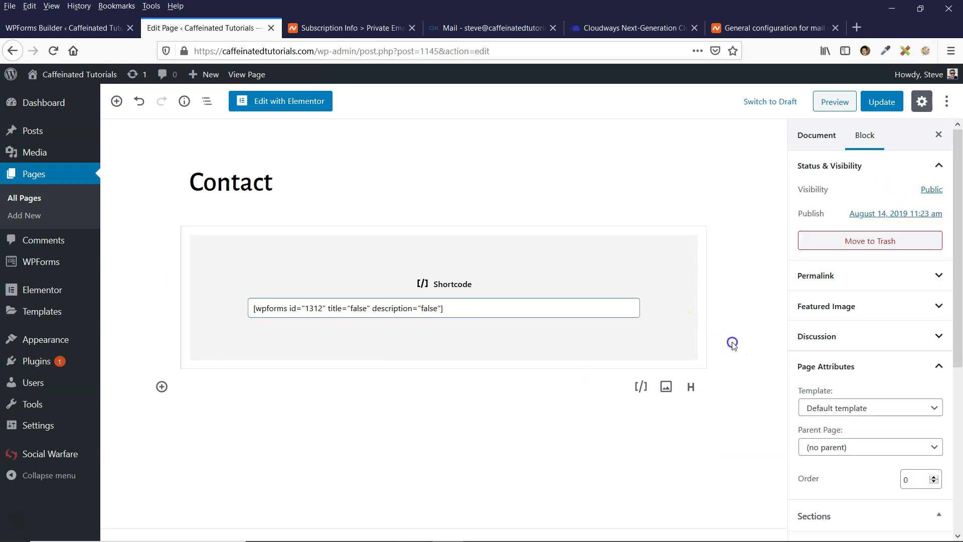
{"action": "left_click", "coordinate": [873, 103]}
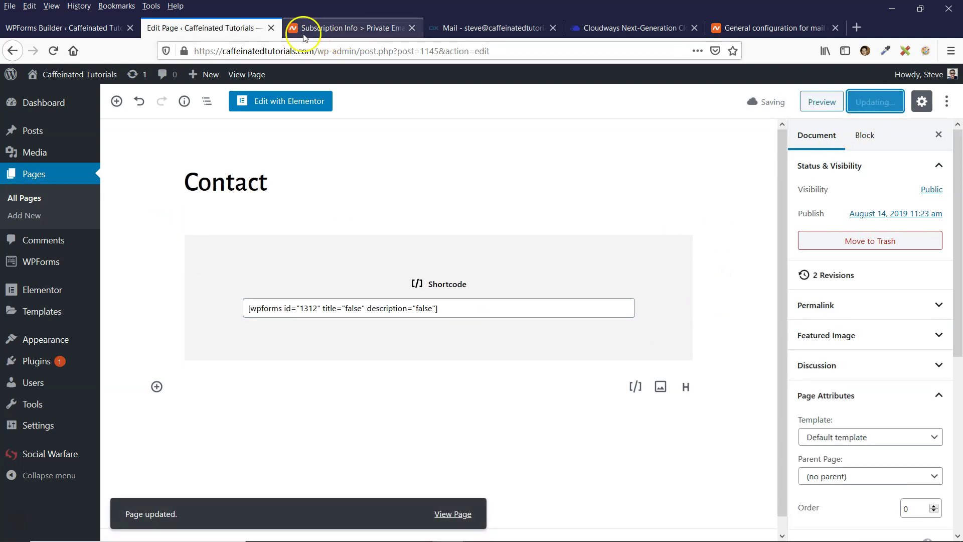
{"action": "left_click", "coordinate": [57, 31]}
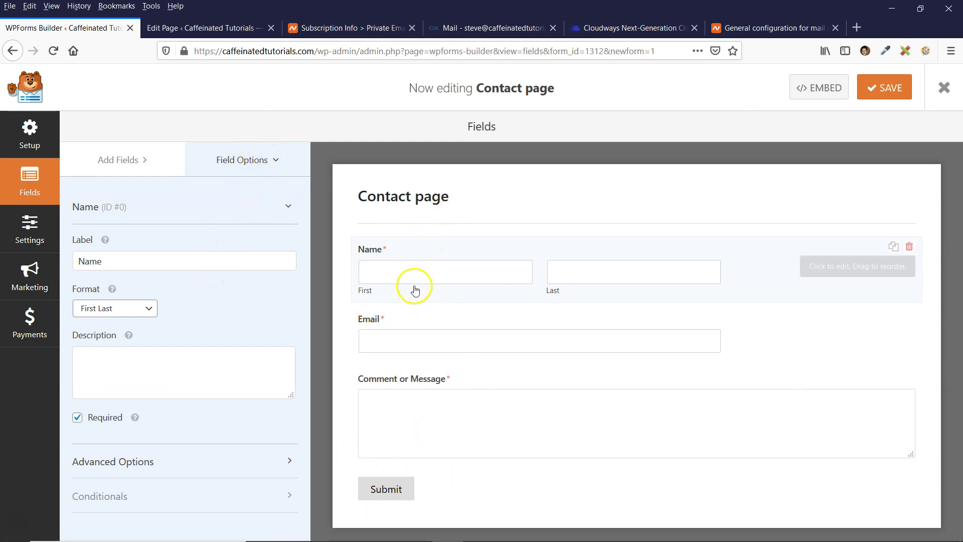
In the form's Notifications settings, replace {admin_email} in Send To Email Address with your own address
{"action": "left_click", "coordinate": [251, 164]}
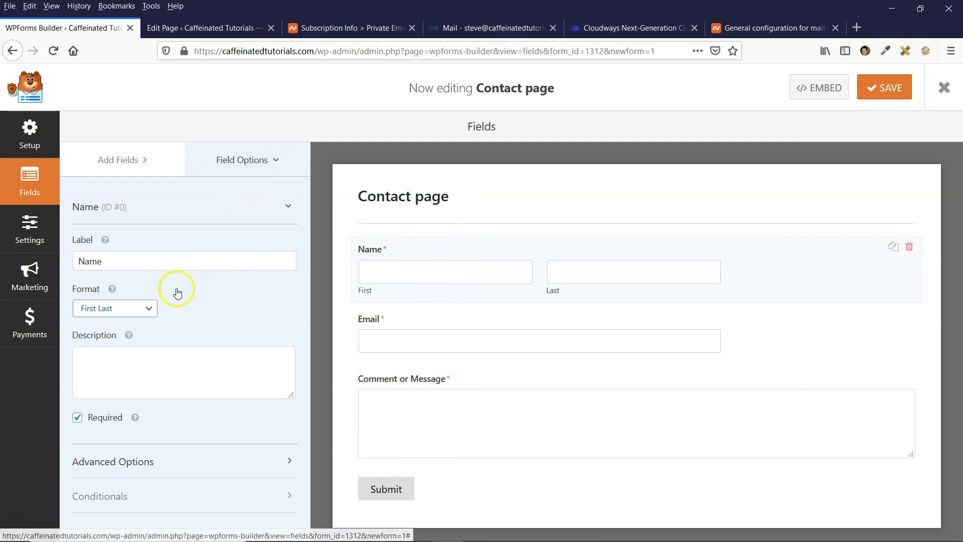
{"action": "left_click", "coordinate": [30, 228]}
{"action": "left_click", "coordinate": [113, 204]}
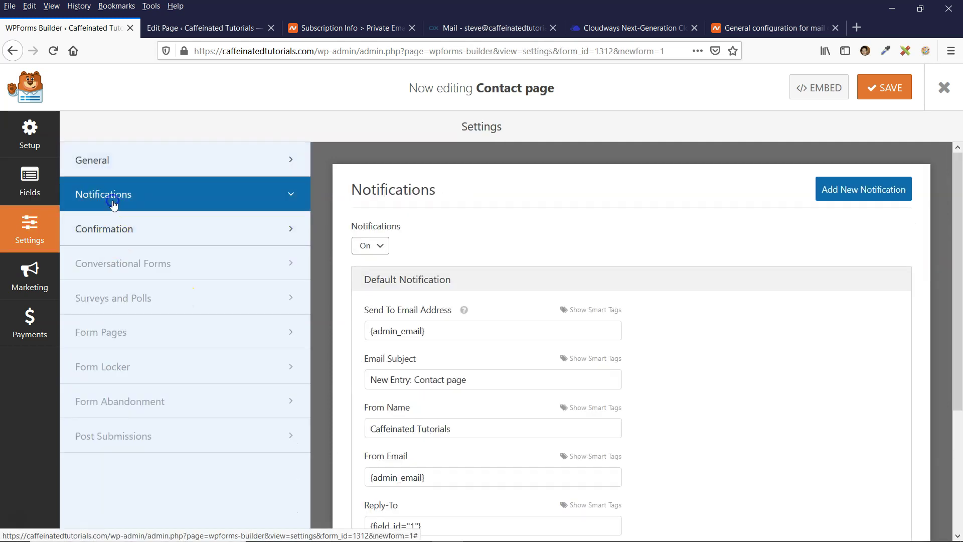
{"action": "scroll", "coordinate": [377, 264], "scroll_direction": "down", "scroll_amount": 2}
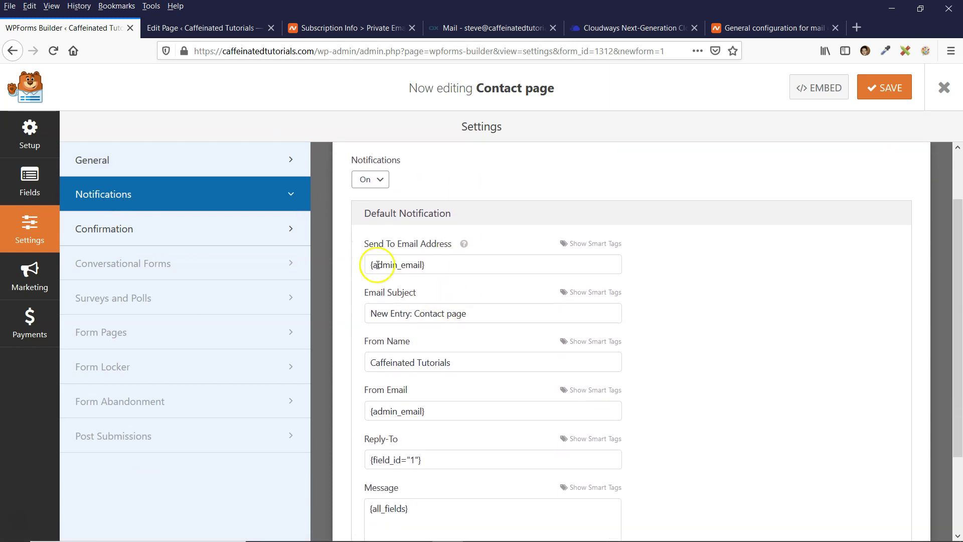
{"action": "triple_click", "coordinate": [432, 264]}
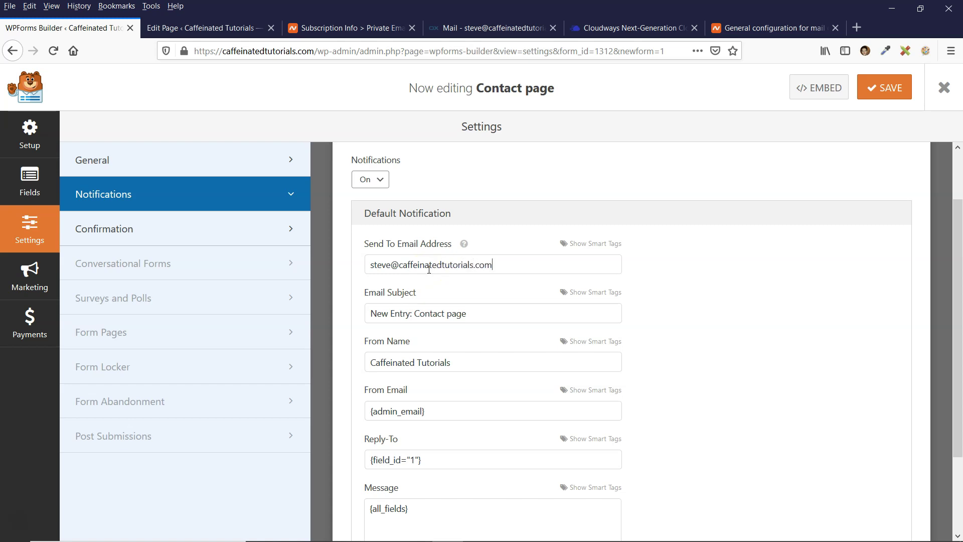
Check the new recipient address in Send To Email Address and review the remaining notification settings
{"action": "left_click", "coordinate": [365, 267]}
{"action": "left_click_drag", "start_coordinate": [371, 263], "coordinate": [515, 264]}
{"action": "left_click", "coordinate": [515, 263]}
{"action": "left_click_drag", "start_coordinate": [368, 267], "coordinate": [531, 266]}
{"action": "left_click", "coordinate": [531, 267]}
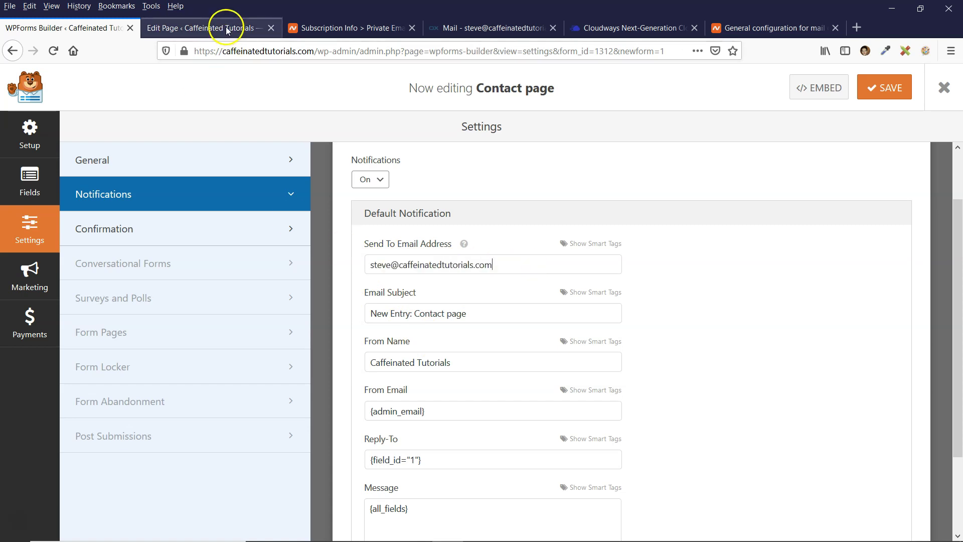
{"action": "left_click_drag", "start_coordinate": [370, 267], "coordinate": [492, 264]}
{"action": "left_click", "coordinate": [509, 264]}
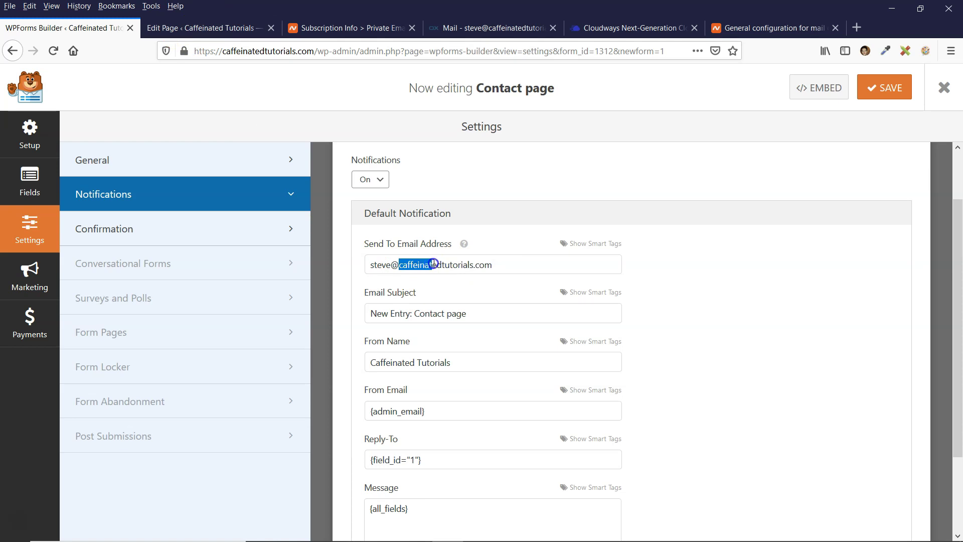
{"action": "left_click", "coordinate": [493, 257]}
{"action": "left_click_drag", "start_coordinate": [493, 257], "coordinate": [376, 269]}
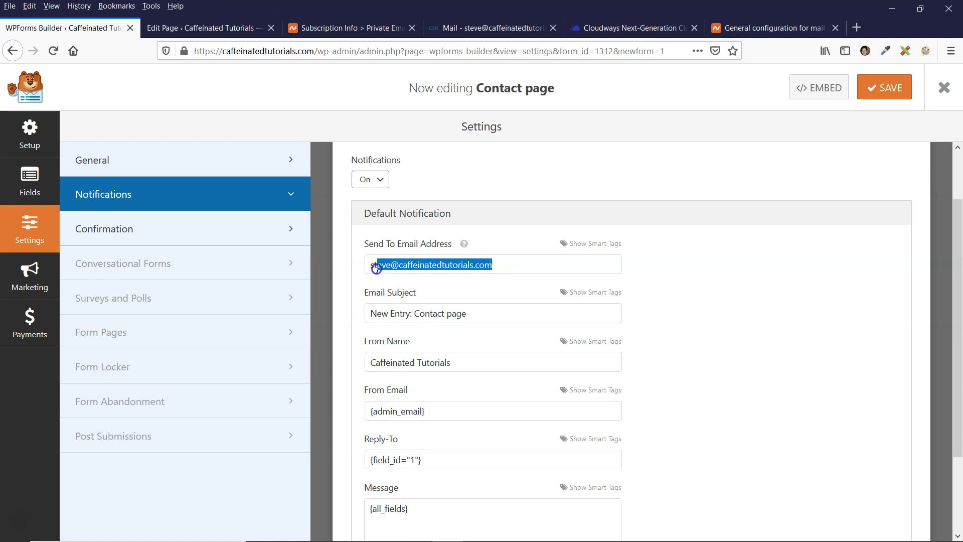
{"action": "right_click", "coordinate": [384, 265]}
{"action": "left_click", "coordinate": [406, 295]}
{"action": "left_click", "coordinate": [677, 279]}
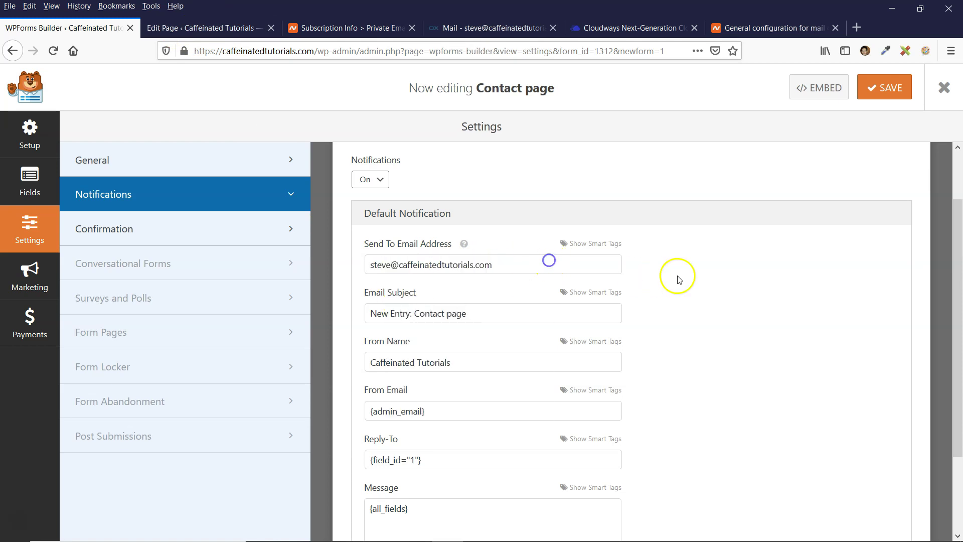
{"action": "scroll", "coordinate": [674, 278], "scroll_direction": "down", "scroll_amount": 1}
{"action": "scroll", "coordinate": [454, 252], "scroll_direction": "down", "scroll_amount": 2}
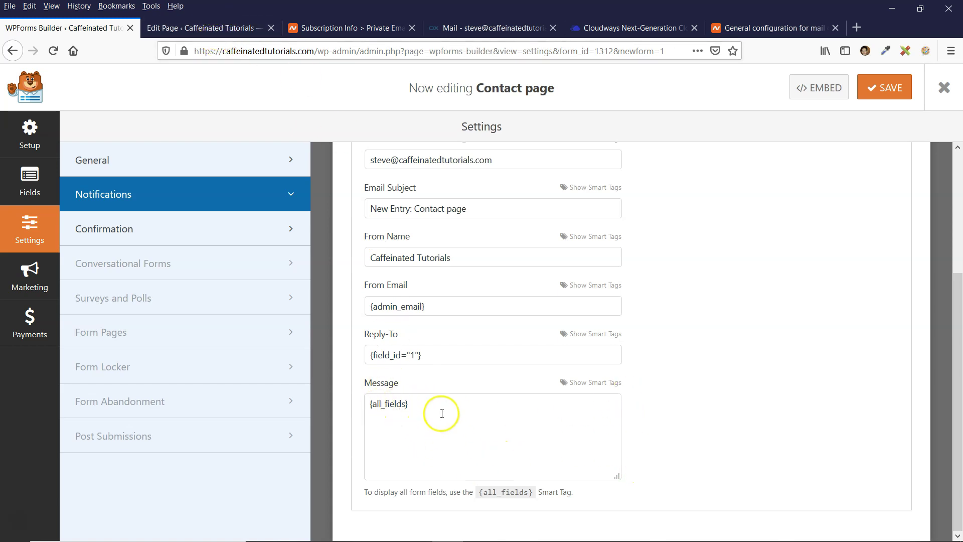
Save the notification change, then install and activate WP Mail SMTP by WPForms via a 'smtp' search
{"action": "left_click", "coordinate": [887, 88]}
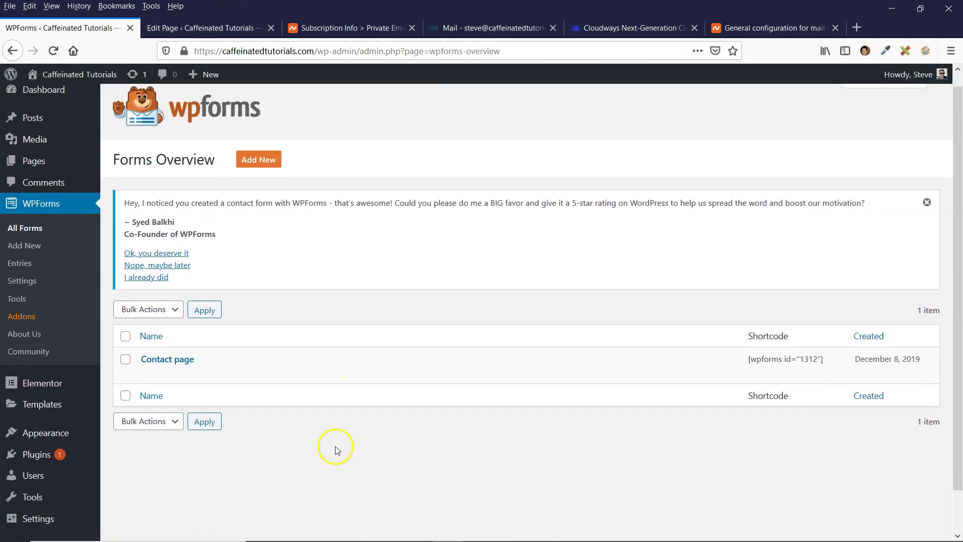
{"action": "scroll", "coordinate": [336, 450], "scroll_direction": "down", "scroll_amount": 2}
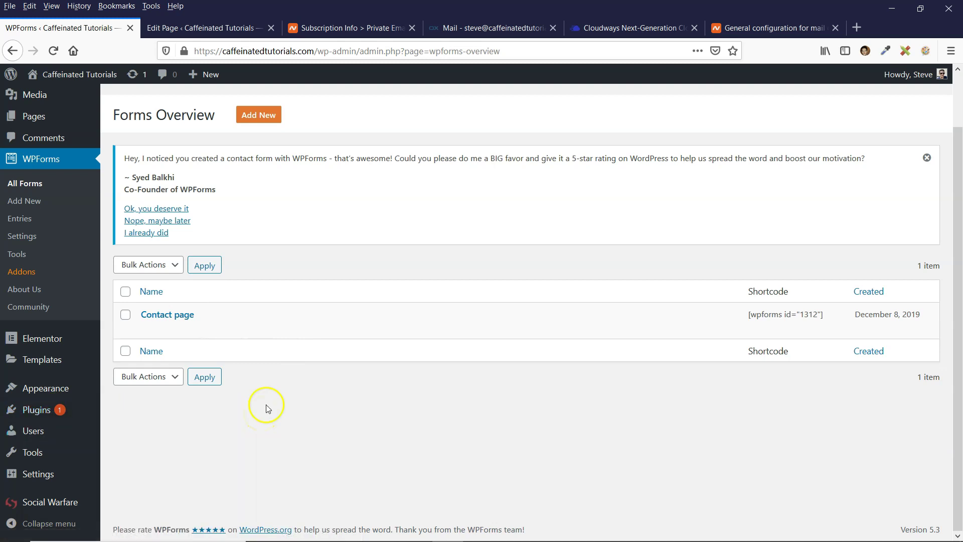
{"action": "mouse_move", "coordinate": [34, 414]}
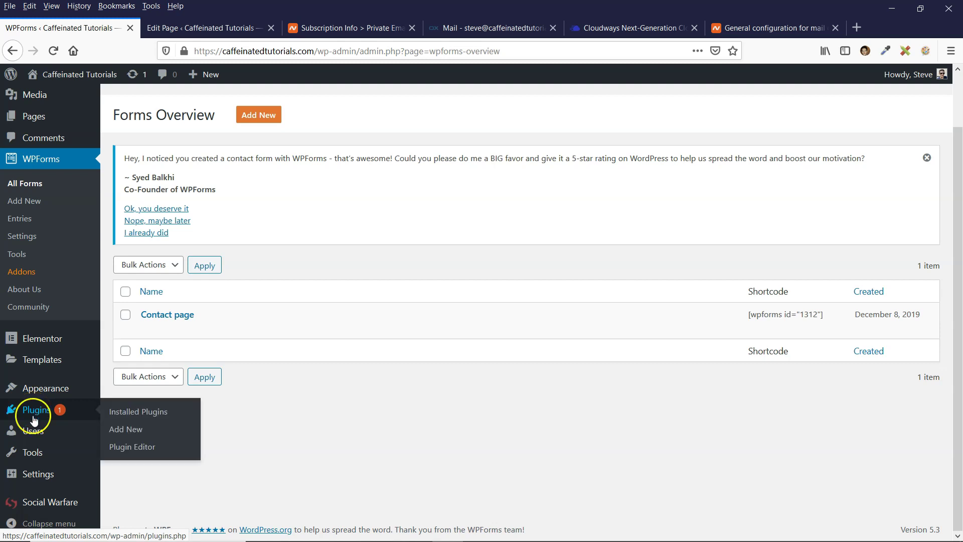
{"action": "left_click", "coordinate": [129, 430]}
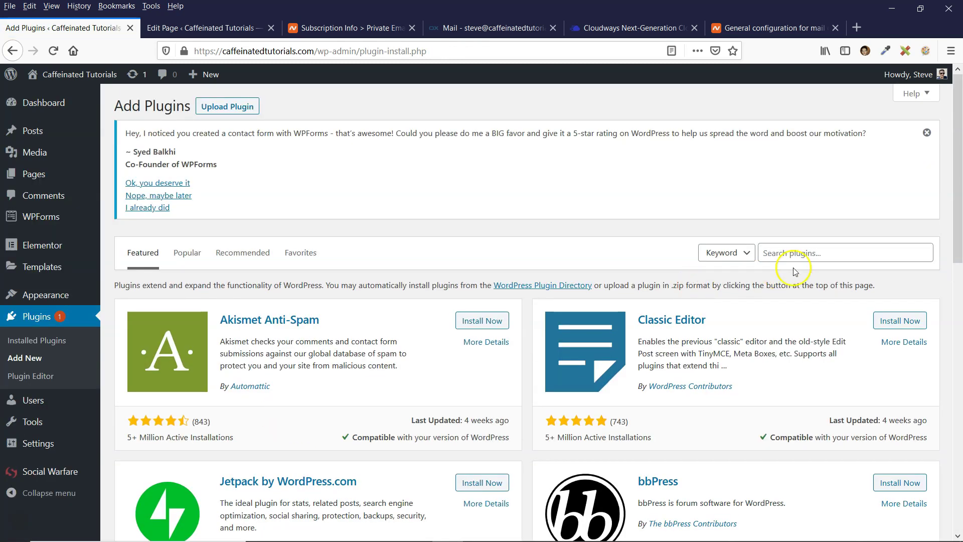
{"action": "left_click", "coordinate": [807, 259]}
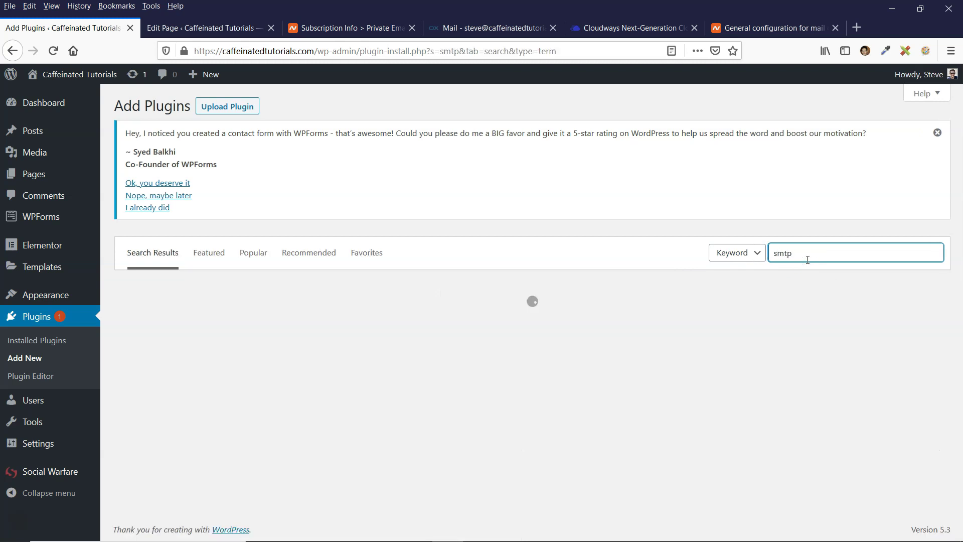
{"action": "scroll", "coordinate": [351, 284], "scroll_direction": "down", "scroll_amount": 2}
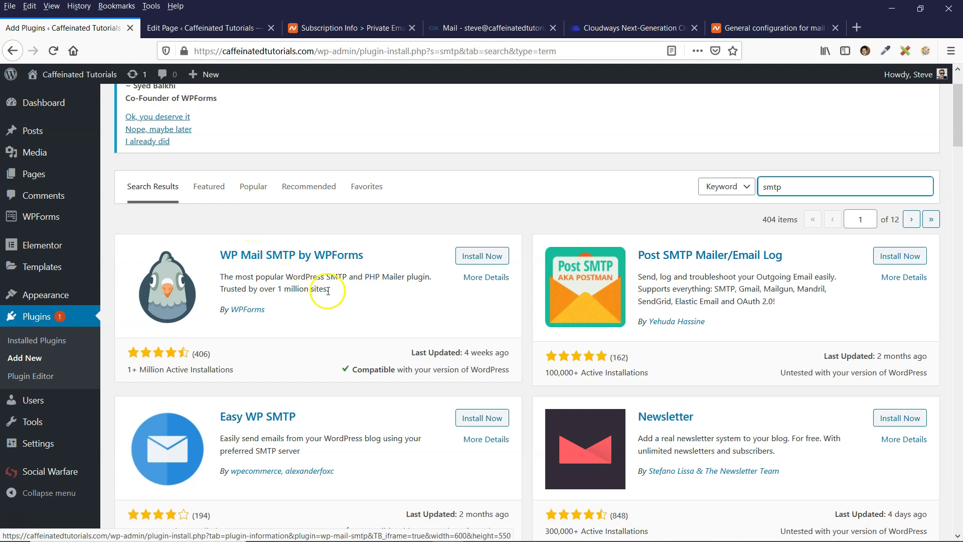
{"action": "left_click", "coordinate": [470, 255]}
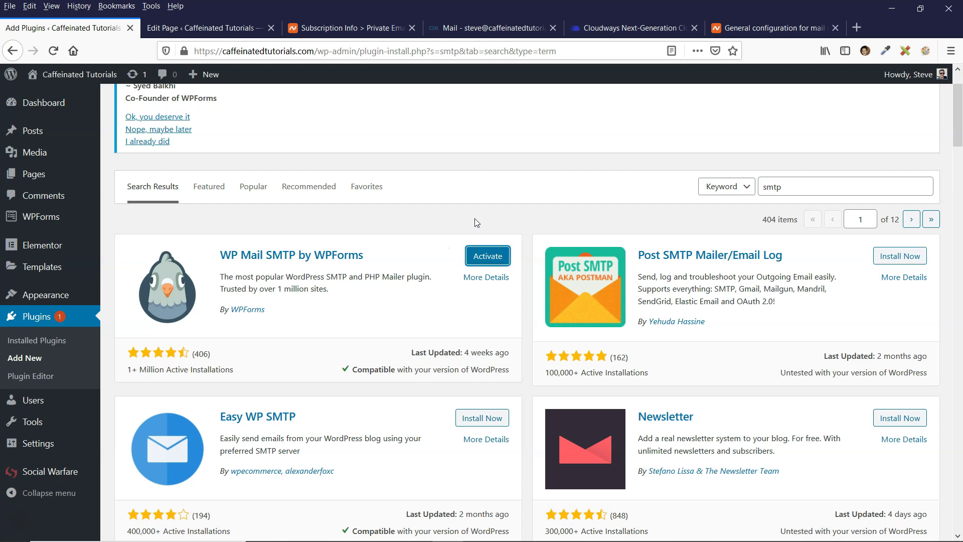
{"action": "left_click", "coordinate": [500, 255]}
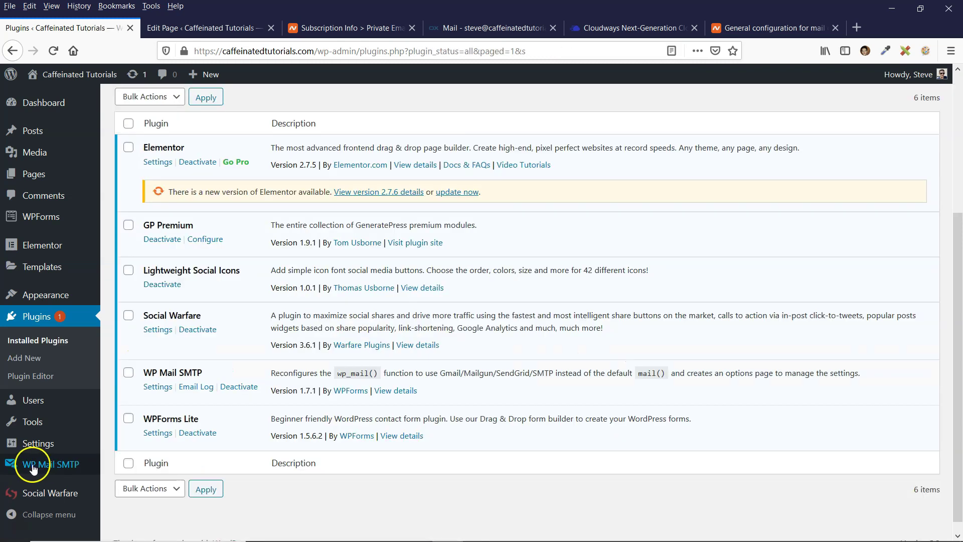
In WP Mail SMTP settings, replace the From Email with the owner's mailbox address
{"action": "mouse_move", "coordinate": [34, 469]}
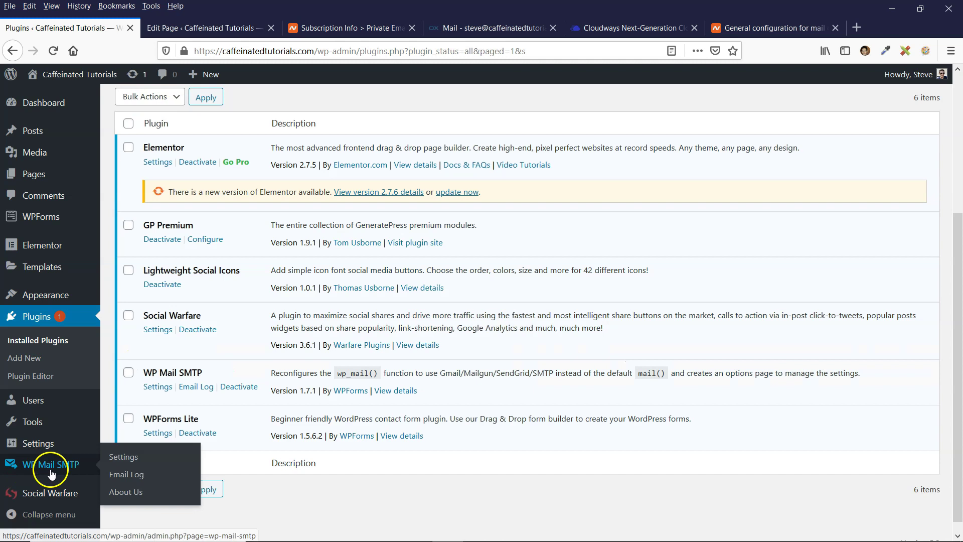
{"action": "left_click", "coordinate": [123, 457]}
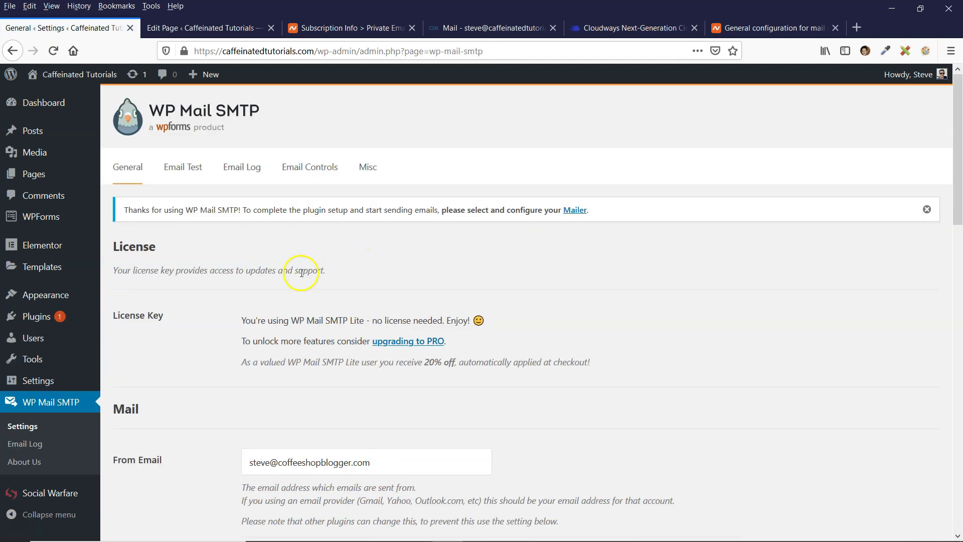
{"action": "scroll", "coordinate": [301, 272], "scroll_direction": "down", "scroll_amount": 4}
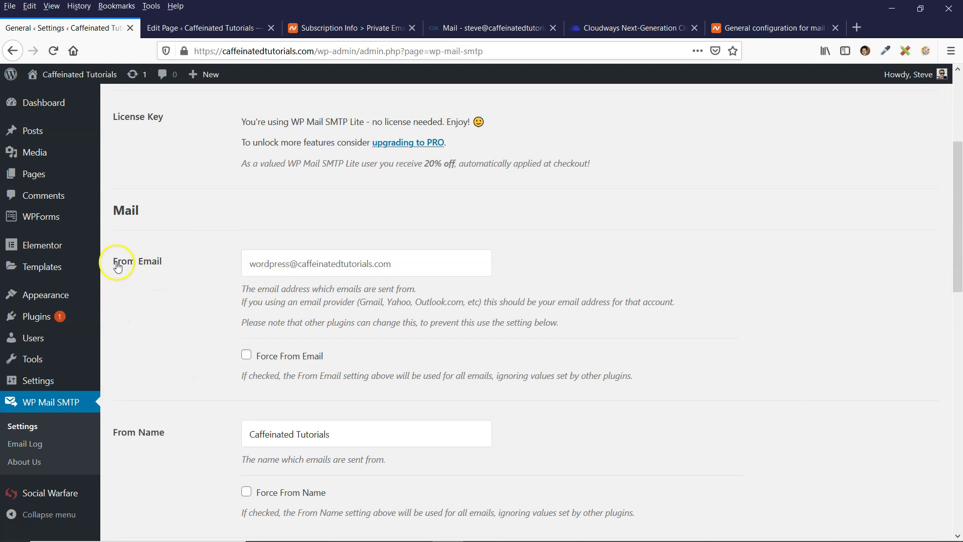
{"action": "left_click", "coordinate": [275, 269]}
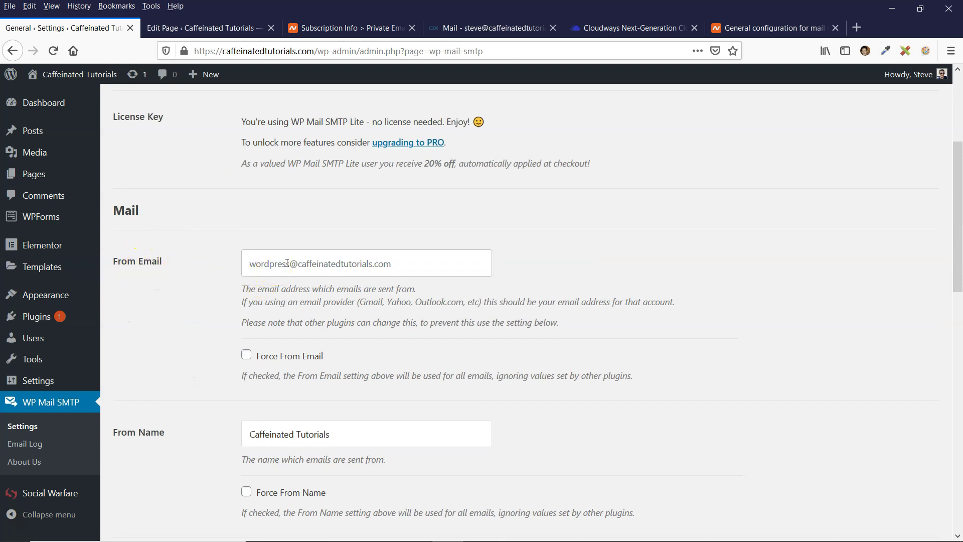
{"action": "key", "text": "ctrl+a"}
{"action": "key", "text": "ctrl+v"}
{"action": "left_click_drag", "start_coordinate": [245, 262], "coordinate": [427, 265]}
{"action": "left_click", "coordinate": [168, 307]}
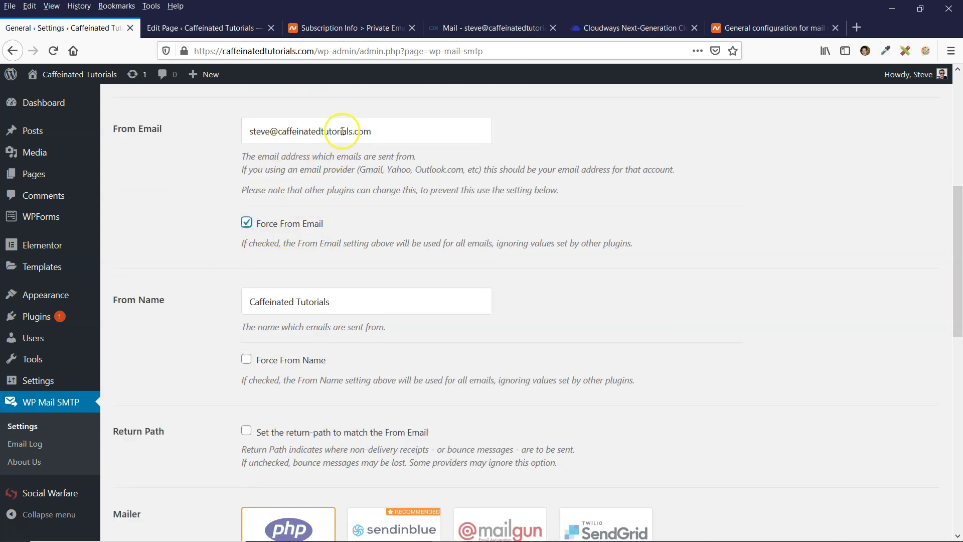
Replace the From Name with the owner's name and enable Force From Name
{"action": "scroll", "coordinate": [215, 161], "scroll_direction": "up", "scroll_amount": 3}
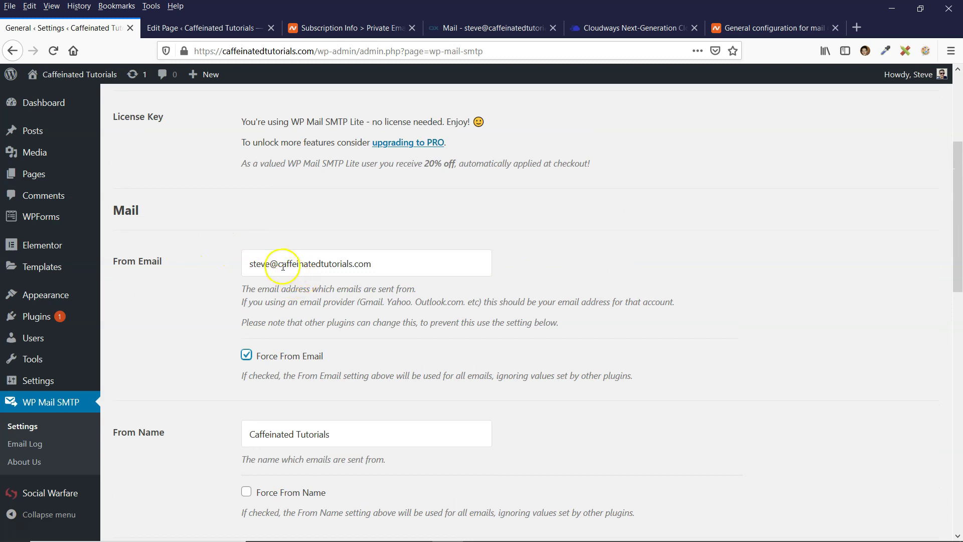
{"action": "scroll", "coordinate": [184, 309], "scroll_direction": "down", "scroll_amount": 4}
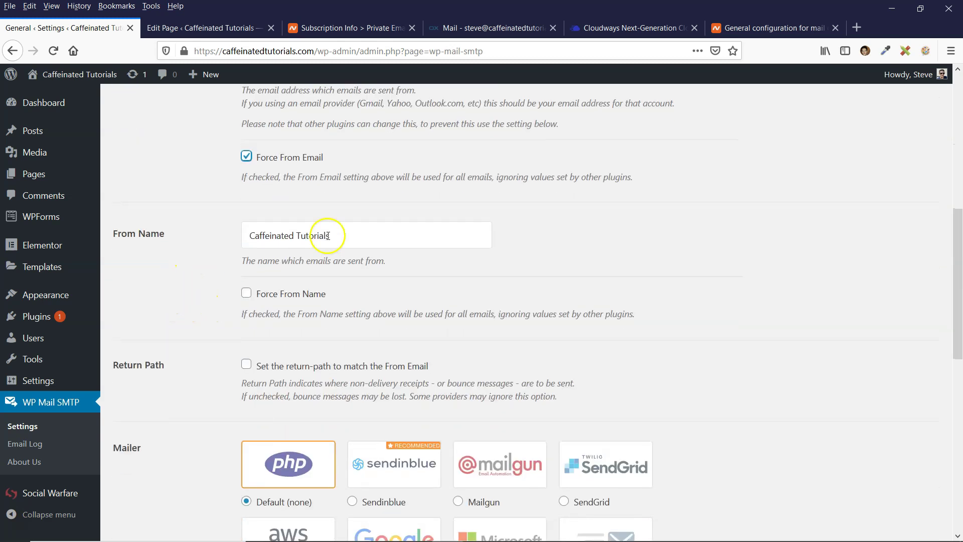
{"action": "left_click_drag", "start_coordinate": [385, 244], "coordinate": [195, 234]}
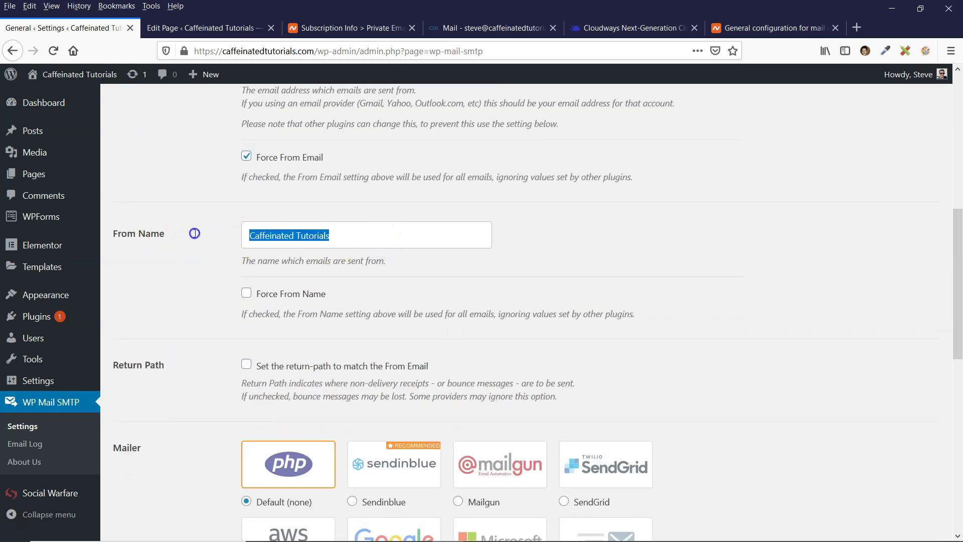
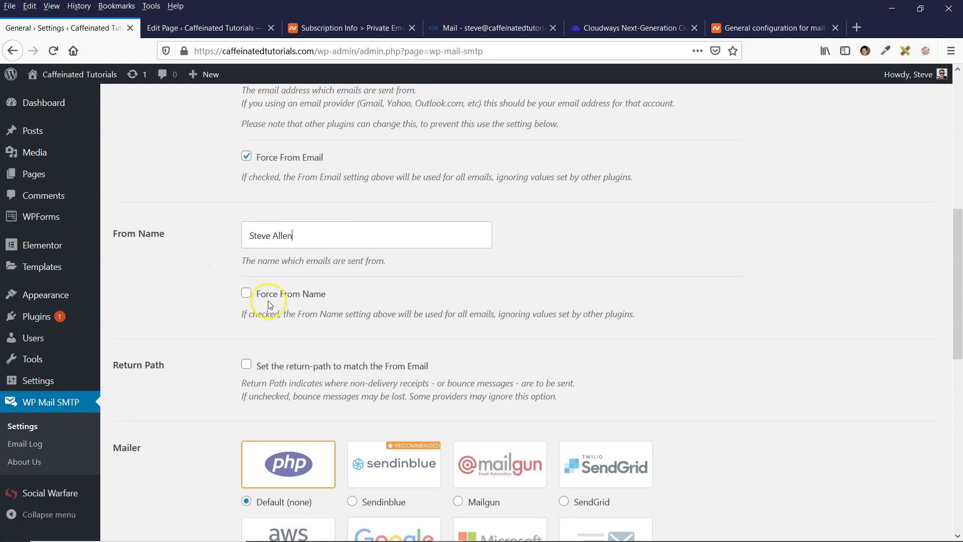
{"action": "left_click", "coordinate": [246, 292]}
{"action": "scroll", "coordinate": [188, 291], "scroll_direction": "down", "scroll_amount": 1}
{"action": "scroll", "coordinate": [186, 310], "scroll_direction": "down", "scroll_amount": 2}
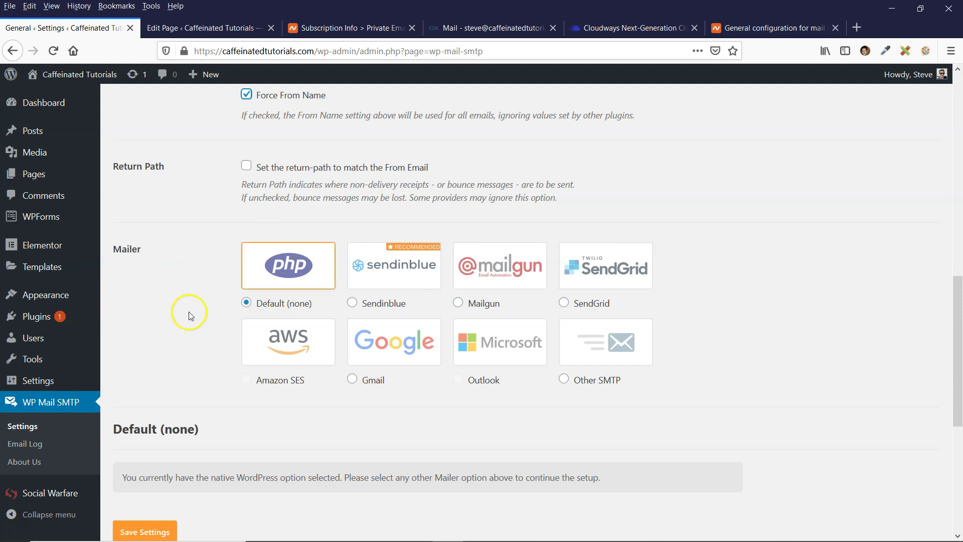
Preview the Contact page in a new tab and try its First name and Email form fields
{"action": "left_click", "coordinate": [188, 28]}
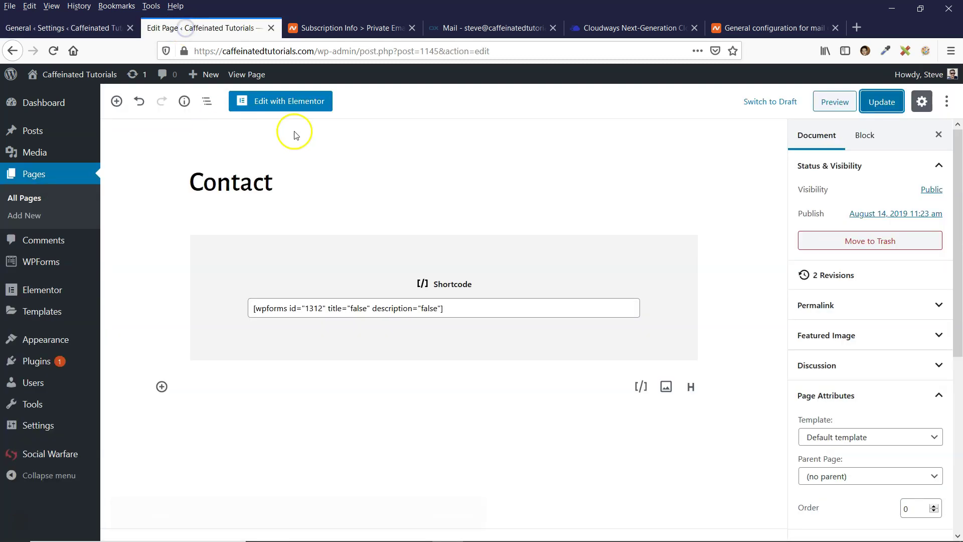
{"action": "left_click", "coordinate": [759, 222]}
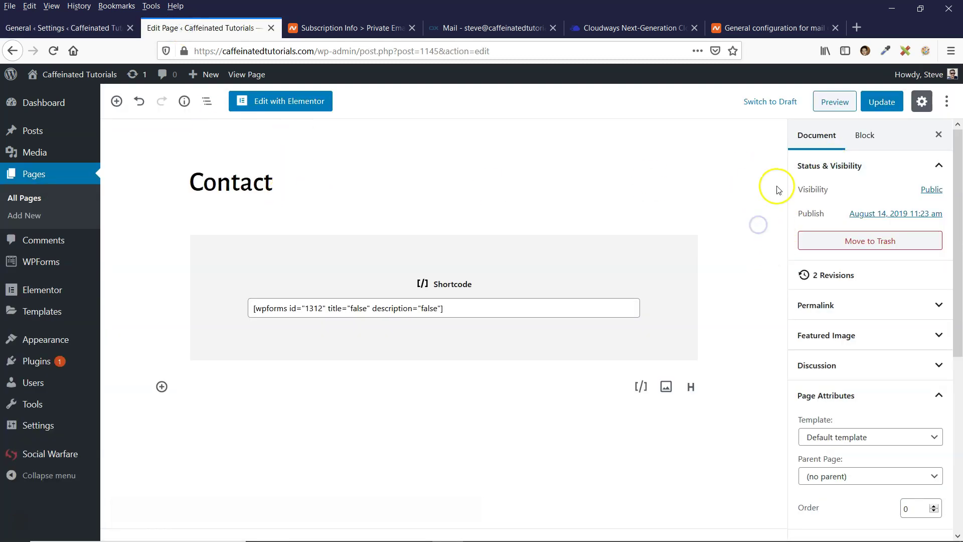
{"action": "left_click", "coordinate": [827, 104]}
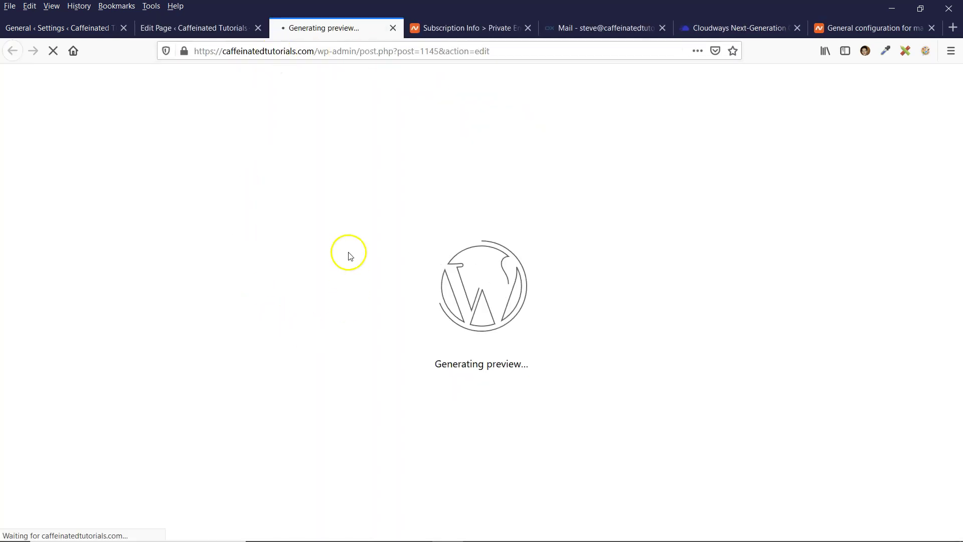
{"action": "left_click", "coordinate": [165, 245]}
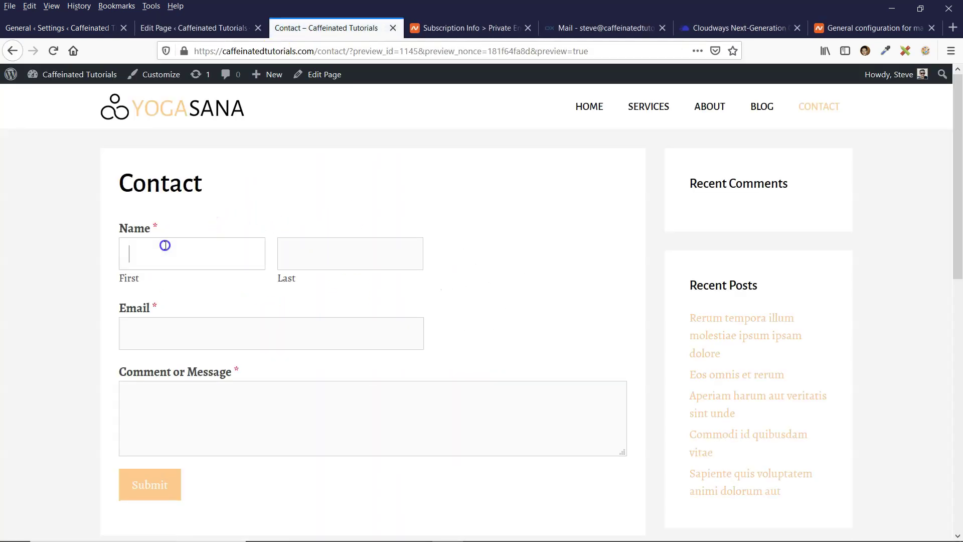
{"action": "left_click", "coordinate": [287, 328]}
{"action": "left_click_drag", "start_coordinate": [119, 181], "coordinate": [204, 183]}
{"action": "left_click", "coordinate": [206, 183]}
{"action": "left_click_drag", "start_coordinate": [125, 189], "coordinate": [200, 187]}
{"action": "left_click", "coordinate": [203, 187]}
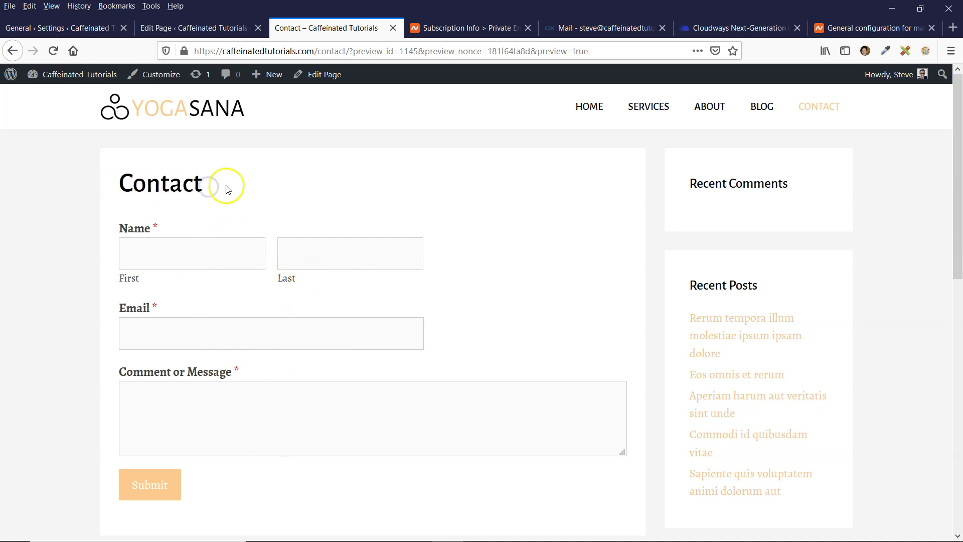
{"action": "left_click", "coordinate": [239, 323]}
{"action": "left_click", "coordinate": [83, 30]}
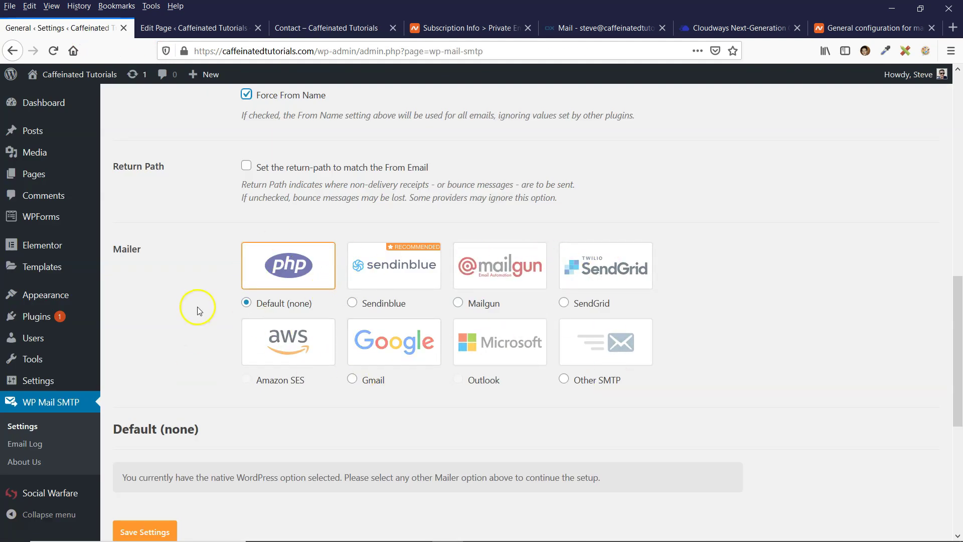
Switch the mailer from Default (none) to Other SMTP and view Namecheap's mail configuration article
{"action": "left_click", "coordinate": [622, 345]}
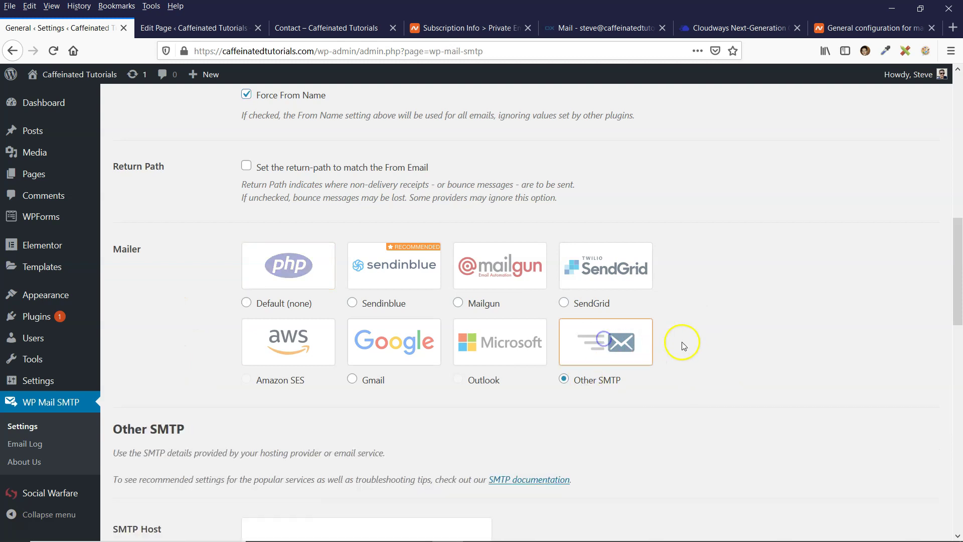
{"action": "scroll", "coordinate": [703, 336], "scroll_direction": "down", "scroll_amount": 5}
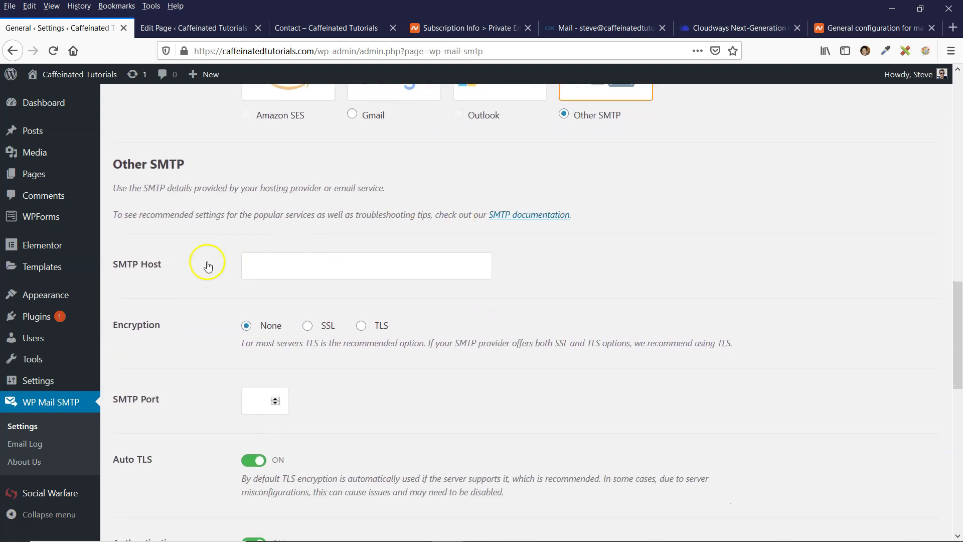
{"action": "scroll", "coordinate": [225, 288], "scroll_direction": "down", "scroll_amount": 1}
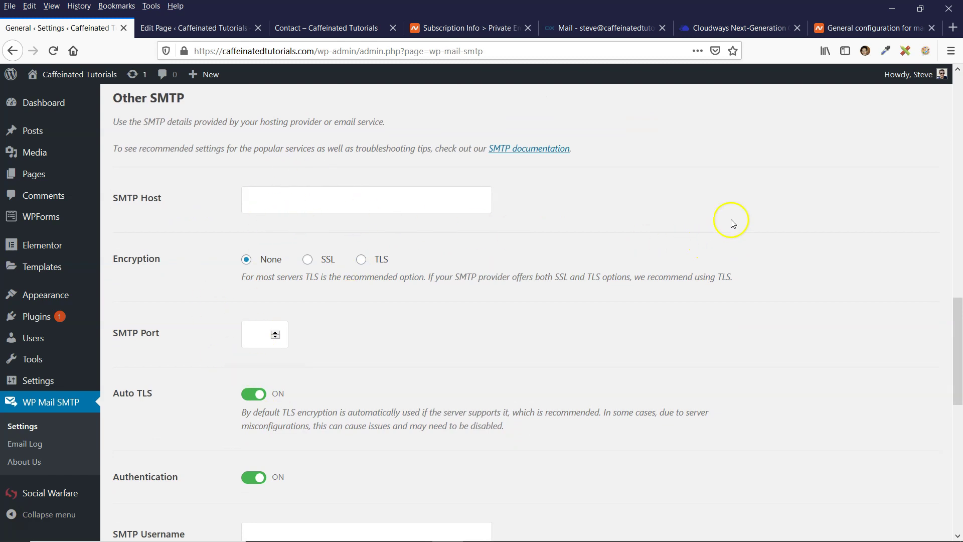
{"action": "left_click", "coordinate": [845, 29]}
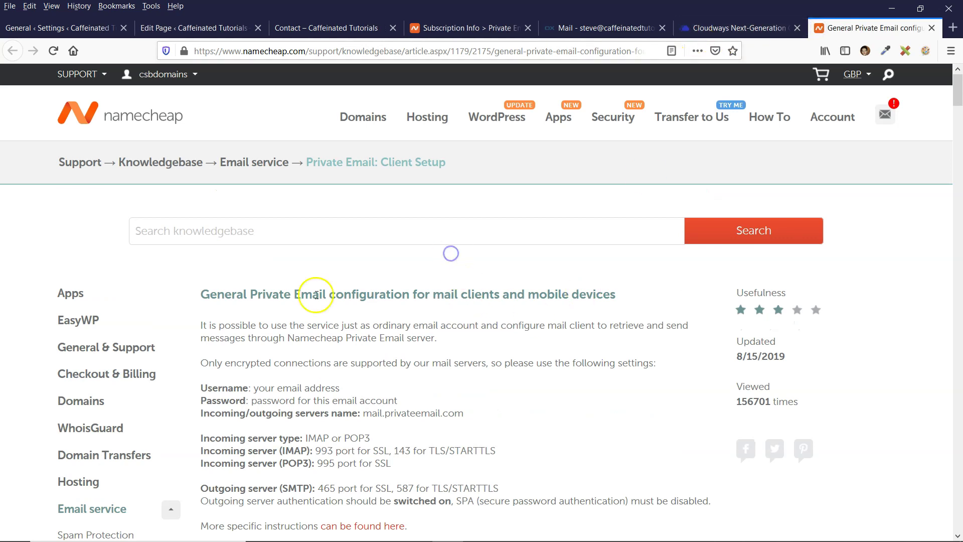
Copy mail.privateemail.com from the Namecheap article into WP Mail SMTP's SMTP Host field
{"action": "scroll", "coordinate": [358, 314], "scroll_direction": "down", "scroll_amount": 2}
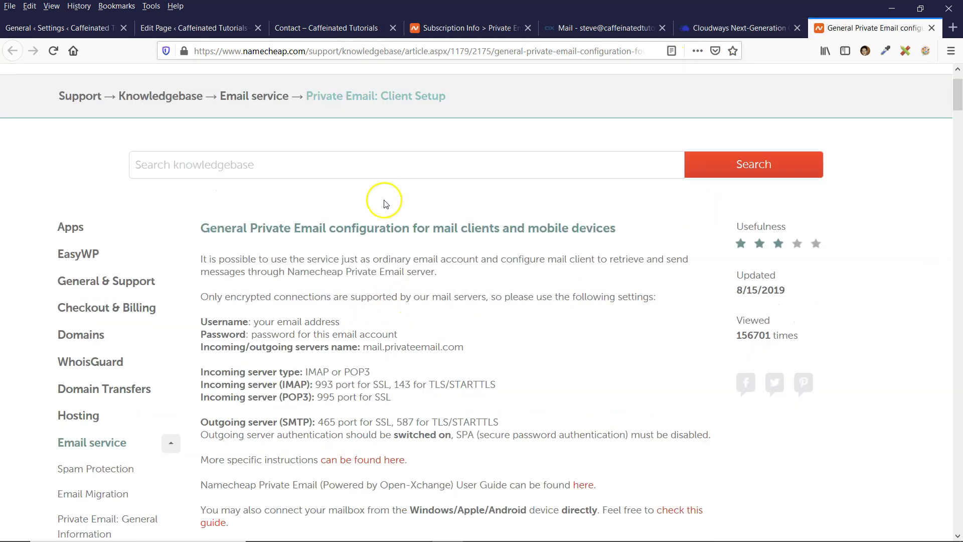
{"action": "left_click_drag", "start_coordinate": [203, 229], "coordinate": [505, 327]}
{"action": "left_click", "coordinate": [505, 333]}
{"action": "scroll", "coordinate": [350, 282], "scroll_direction": "down", "scroll_amount": 2}
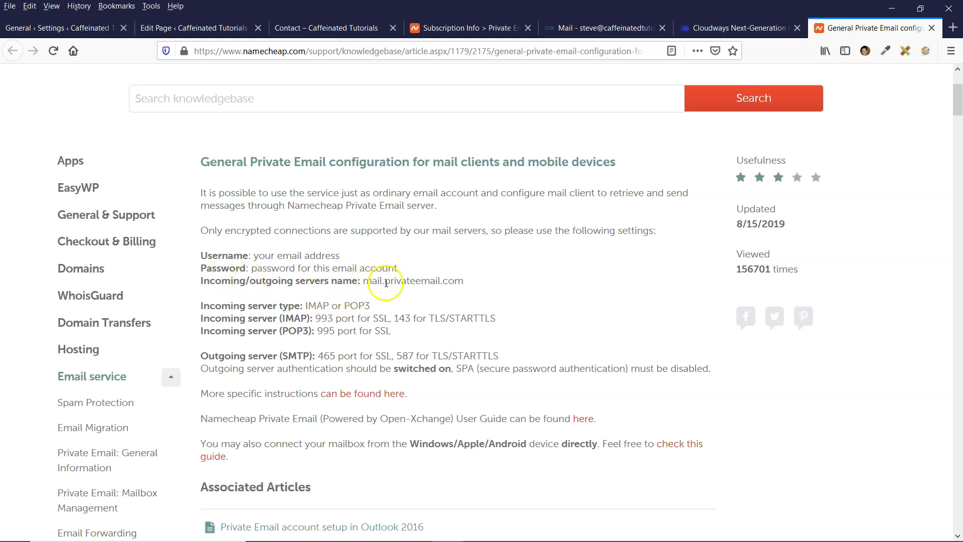
{"action": "left_click_drag", "start_coordinate": [363, 281], "coordinate": [452, 282]}
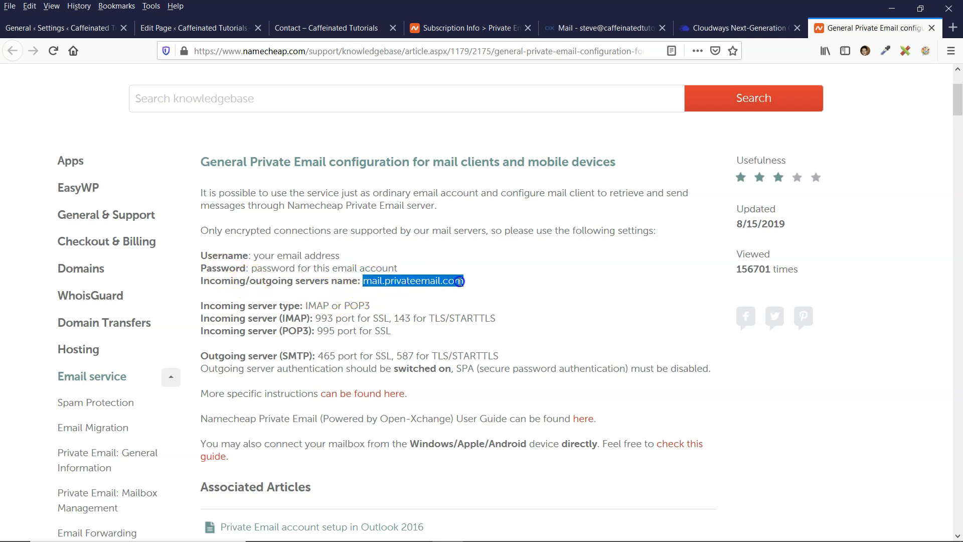
{"action": "right_click", "coordinate": [459, 281]}
{"action": "left_click", "coordinate": [490, 365]}
{"action": "left_click", "coordinate": [84, 27]}
{"action": "left_click", "coordinate": [285, 196]}
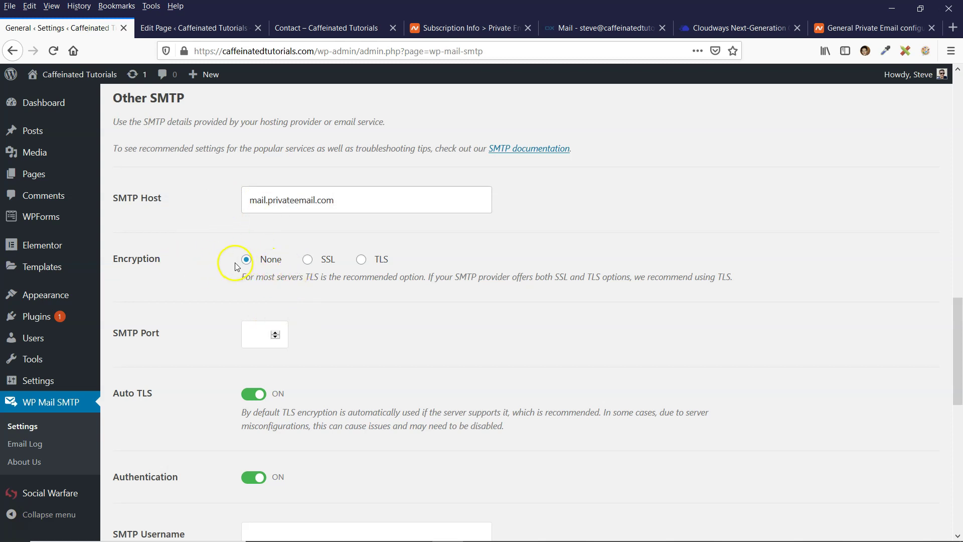
Set encryption to TLS, checking port 587 against the Namecheap article
{"action": "left_click", "coordinate": [361, 260]}
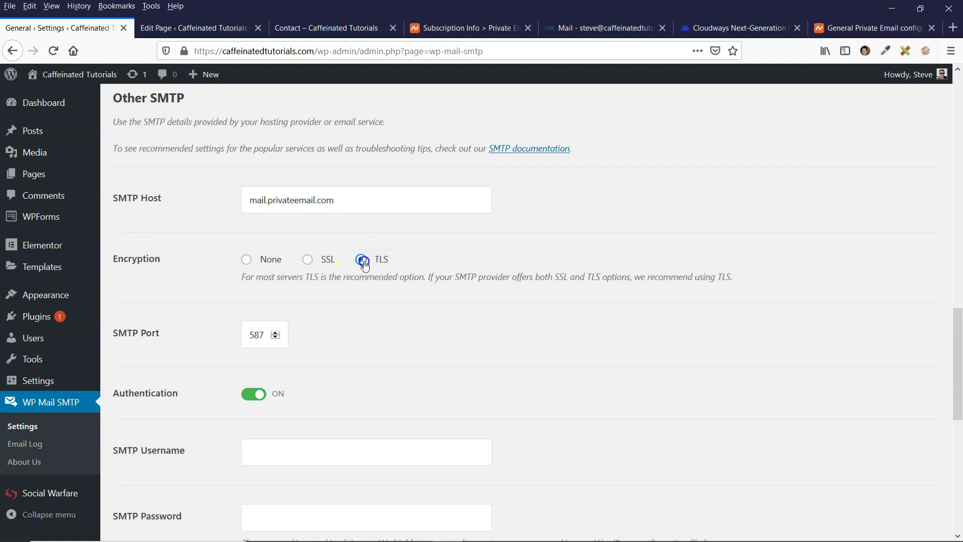
{"action": "key", "text": "ctrl+shift+Tab"}
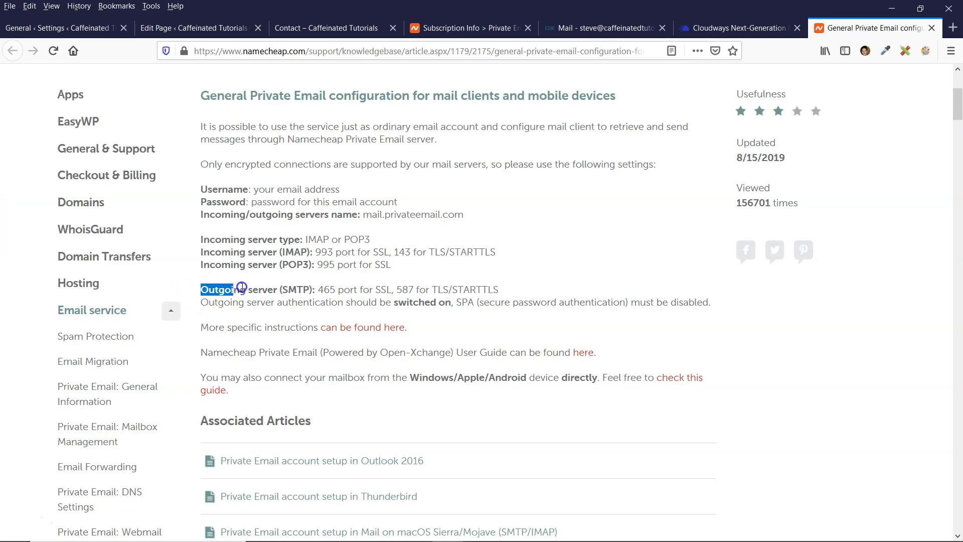
{"action": "left_click", "coordinate": [294, 286]}
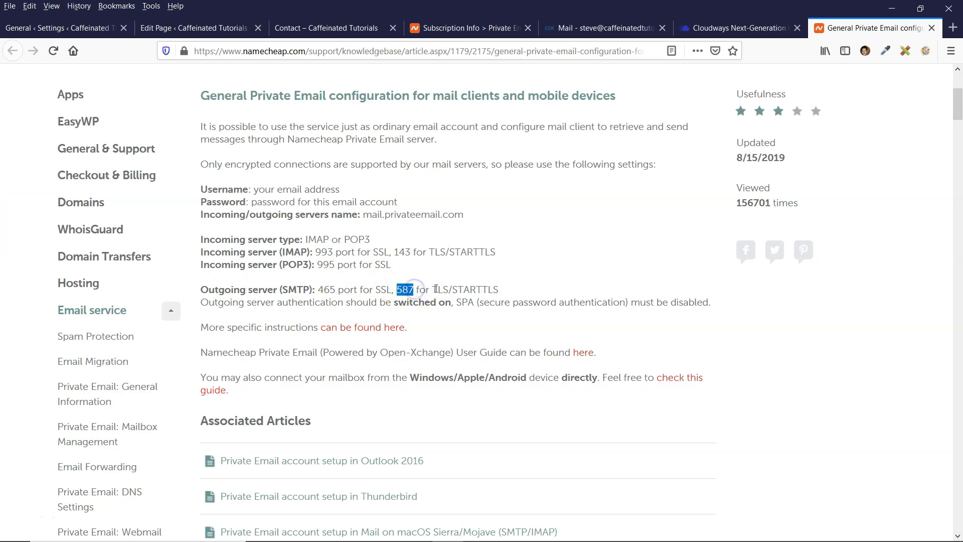
{"action": "left_click", "coordinate": [80, 28]}
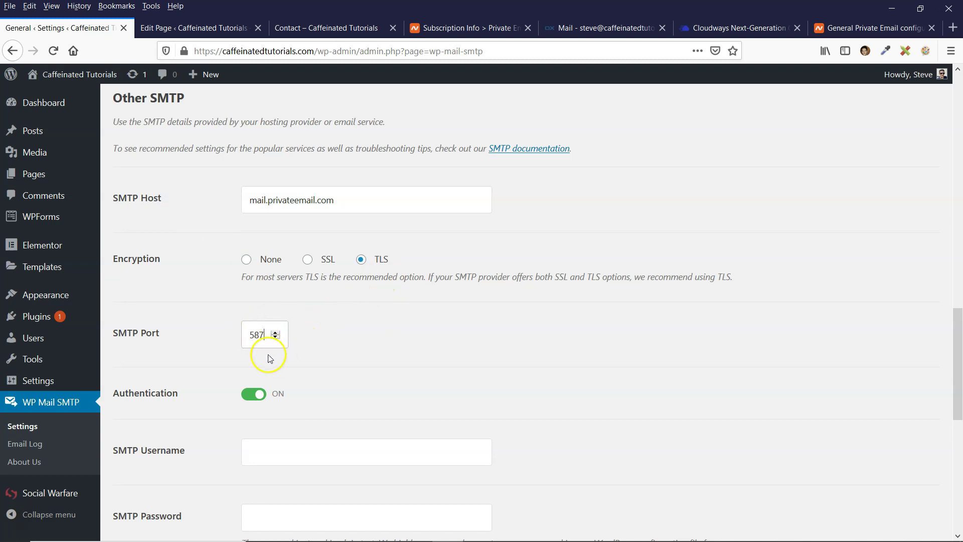
Paste the mailbox password into SMTP Password and the mailbox address into SMTP Username
{"action": "scroll", "coordinate": [236, 333], "scroll_direction": "down", "scroll_amount": 3}
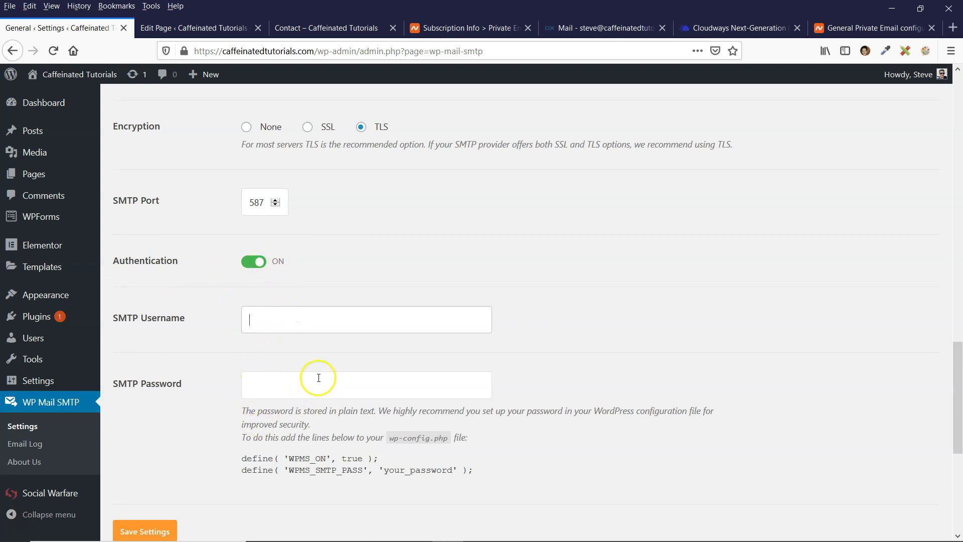
{"action": "right_click", "coordinate": [251, 384]}
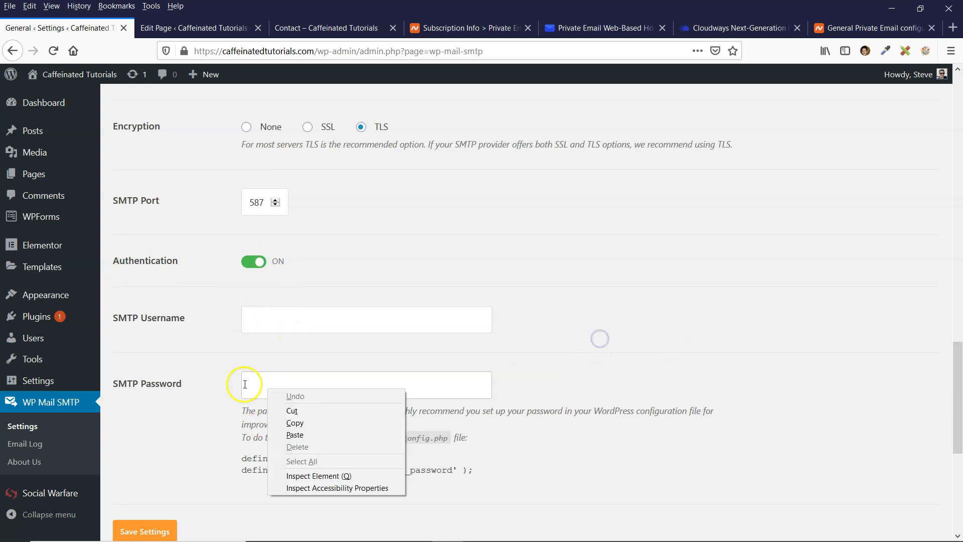
{"action": "left_click", "coordinate": [295, 435]}
{"action": "left_click", "coordinate": [248, 319]}
{"action": "scroll", "coordinate": [256, 347], "scroll_direction": "up", "scroll_amount": 15}
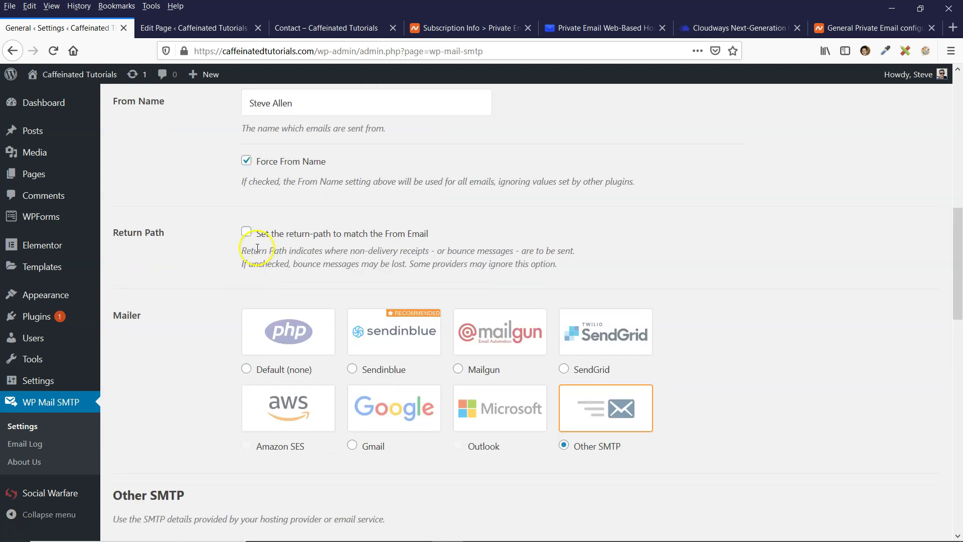
{"action": "scroll", "coordinate": [257, 249], "scroll_direction": "up", "scroll_amount": 8}
{"action": "left_click_drag", "start_coordinate": [373, 330], "coordinate": [229, 331]}
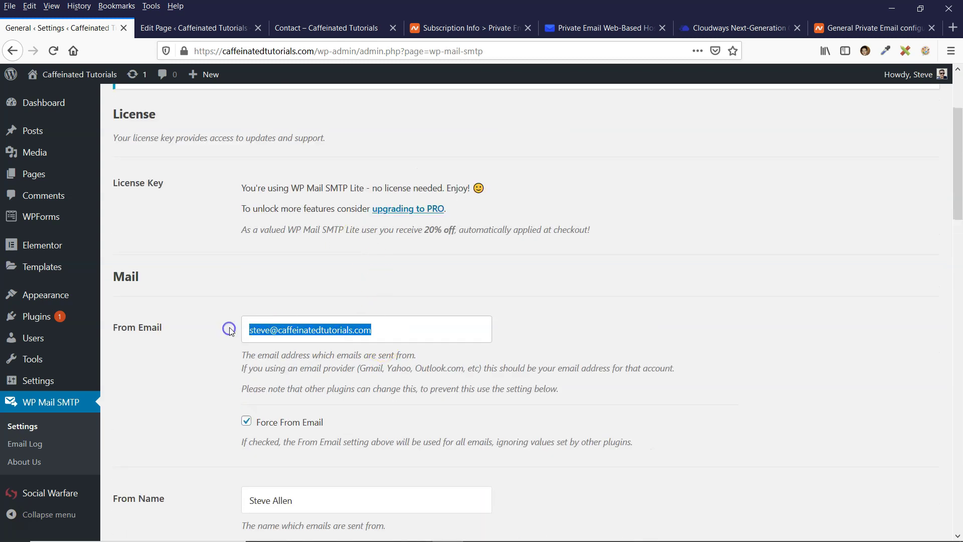
{"action": "scroll", "coordinate": [213, 362], "scroll_direction": "down", "scroll_amount": 17}
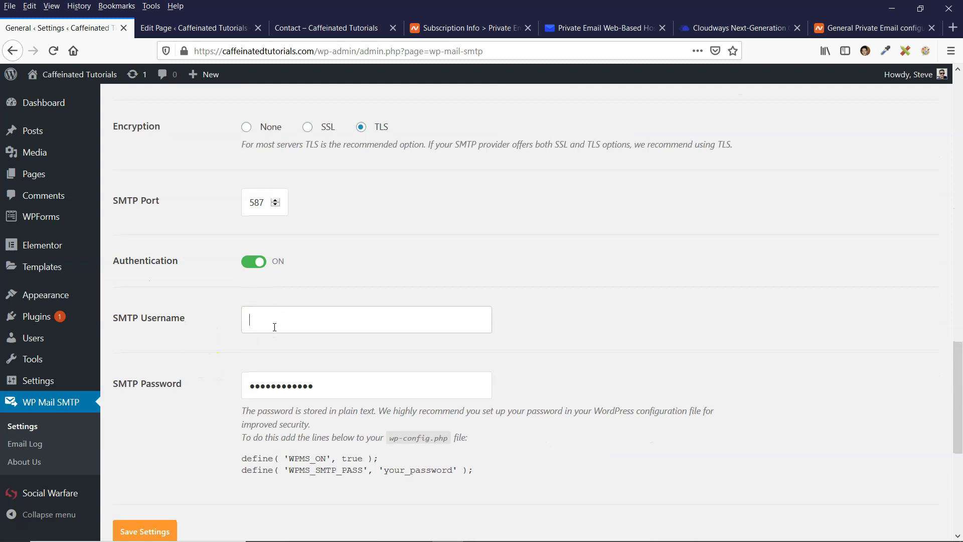
{"action": "key", "text": "ctrl+v"}
{"action": "left_click", "coordinate": [211, 367]}
Save the SMTP settings and dismiss the browser's save-login prompt
{"action": "scroll", "coordinate": [228, 341], "scroll_direction": "down", "scroll_amount": 3}
{"action": "left_click", "coordinate": [145, 398]}
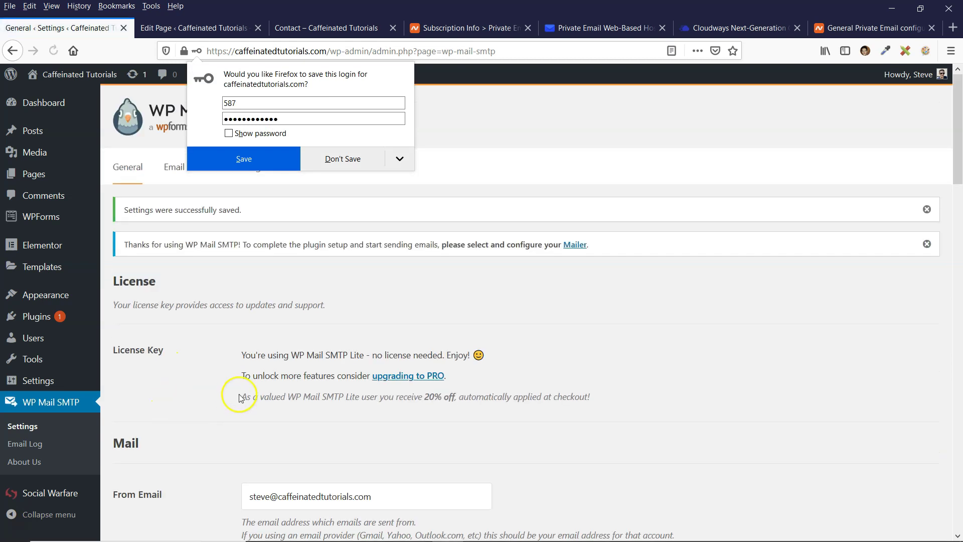
{"action": "left_click", "coordinate": [344, 159]}
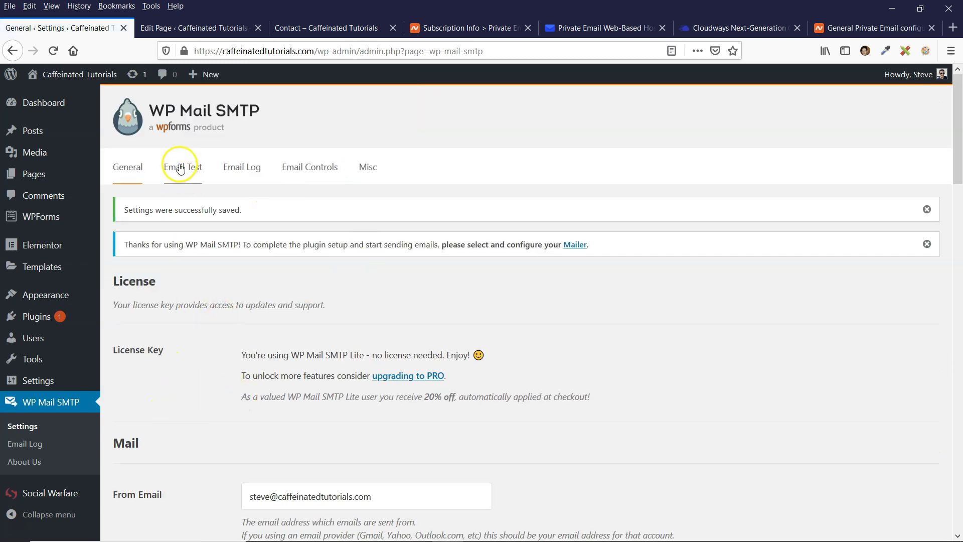
{"action": "scroll", "coordinate": [196, 378], "scroll_direction": "down", "scroll_amount": 1}
{"action": "scroll", "coordinate": [195, 351], "scroll_direction": "down", "scroll_amount": 1}
{"action": "scroll", "coordinate": [194, 307], "scroll_direction": "up", "scroll_amount": 2}
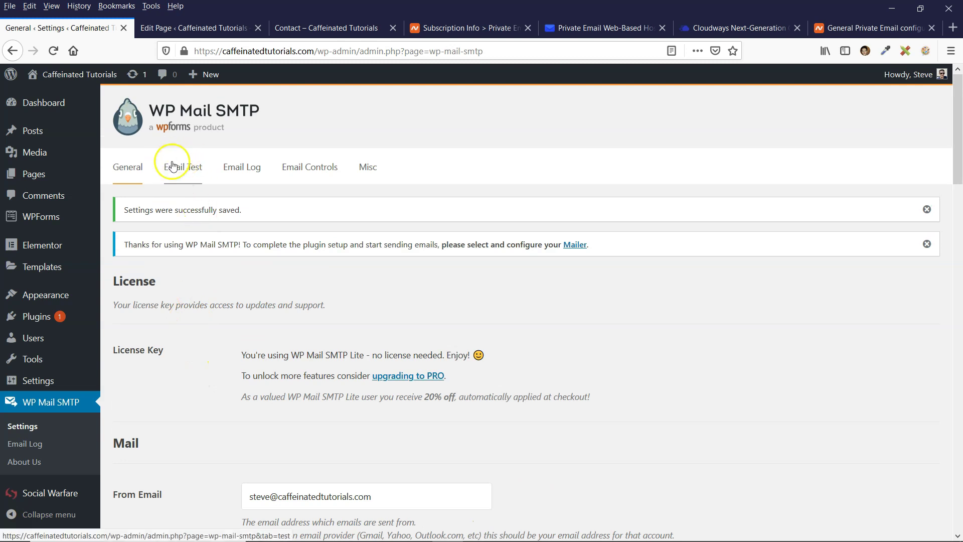
{"action": "left_click", "coordinate": [186, 171]}
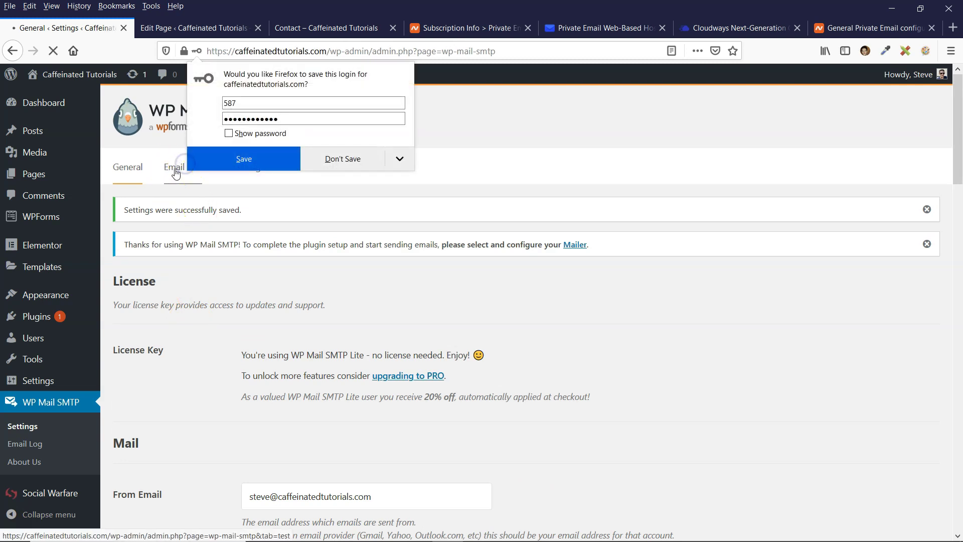
Replace the Send To address with the site's own mailbox and send the test email
{"action": "left_click", "coordinate": [216, 166]}
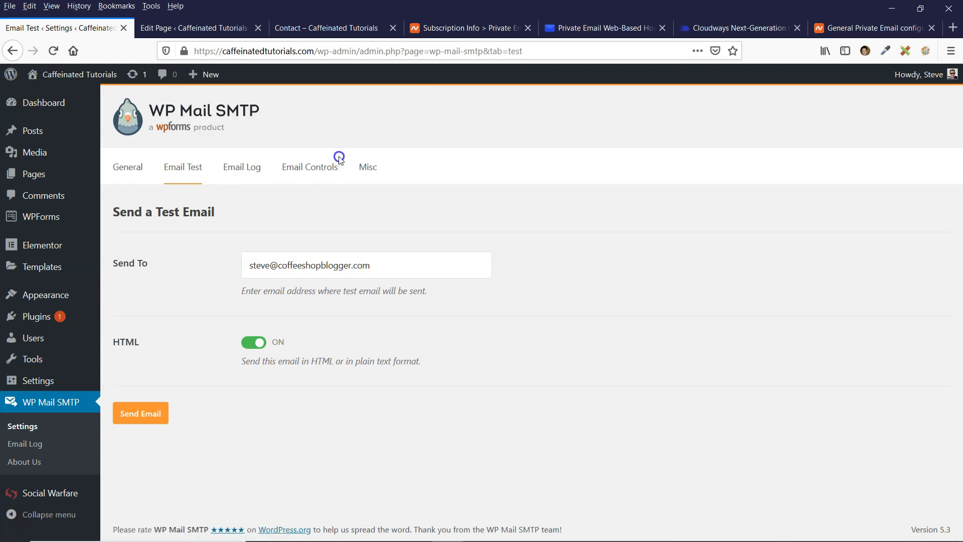
{"action": "triple_click", "coordinate": [242, 267]}
{"action": "key", "text": "BackSpace"}
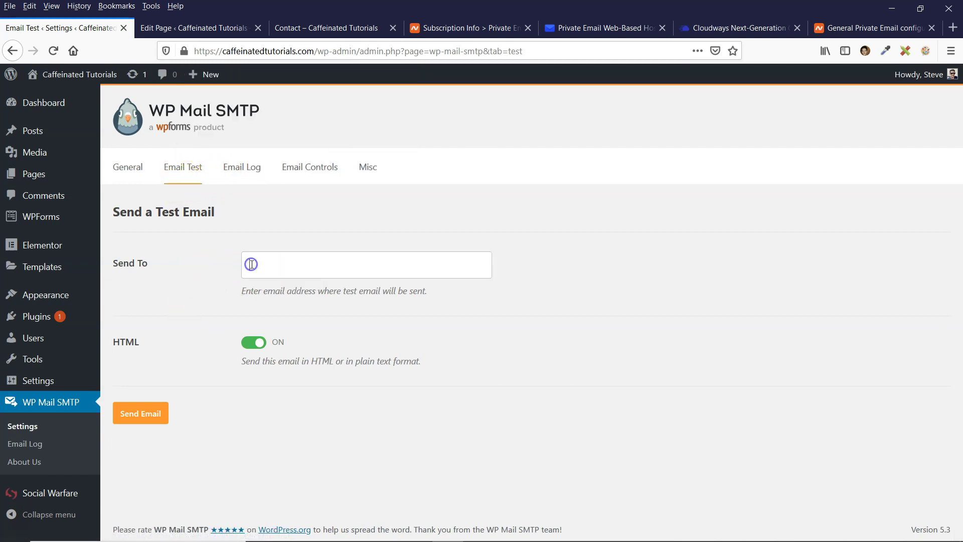
{"action": "key", "text": "ctrl+v"}
{"action": "left_click", "coordinate": [137, 413]}
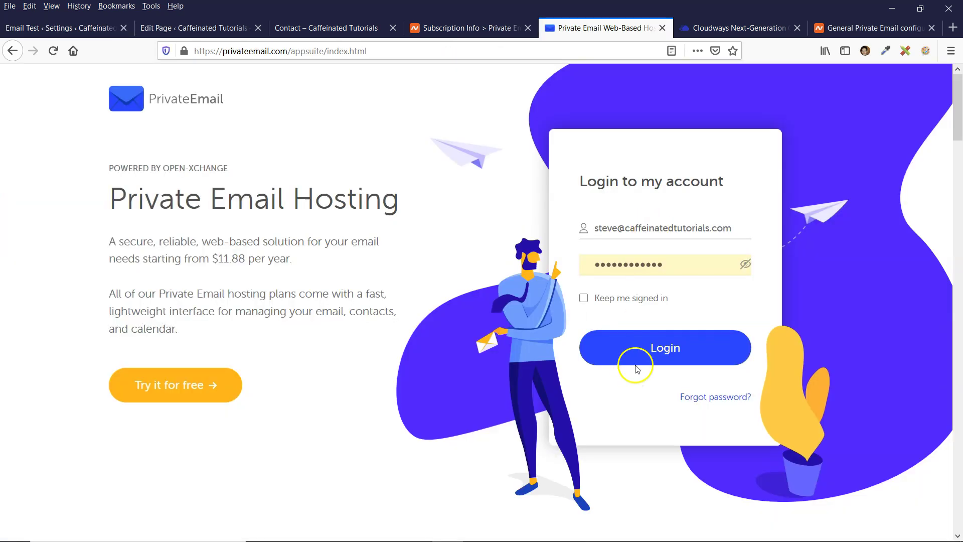
Log in to Private Email and open the WP Mail SMTP test message in the Inbox
{"action": "left_click", "coordinate": [667, 351]}
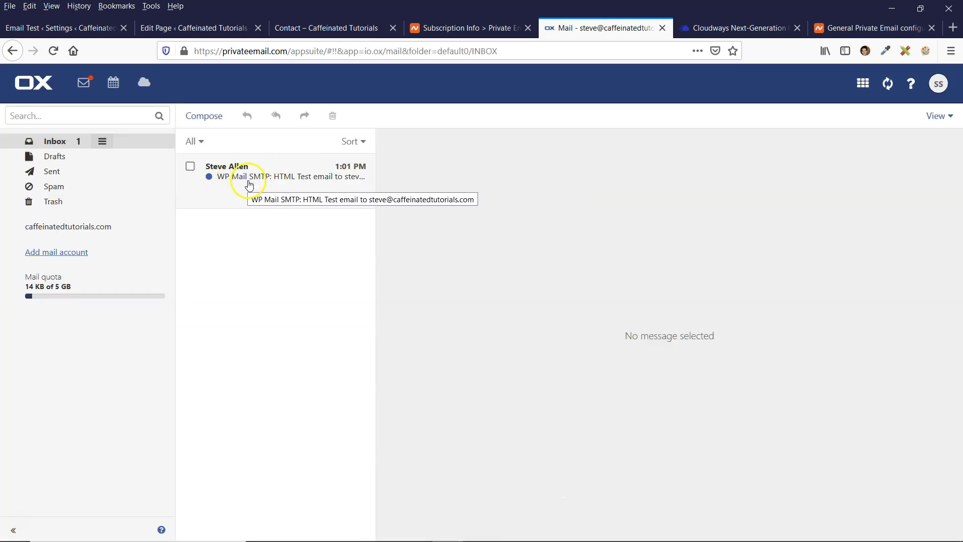
{"action": "left_click", "coordinate": [249, 185]}
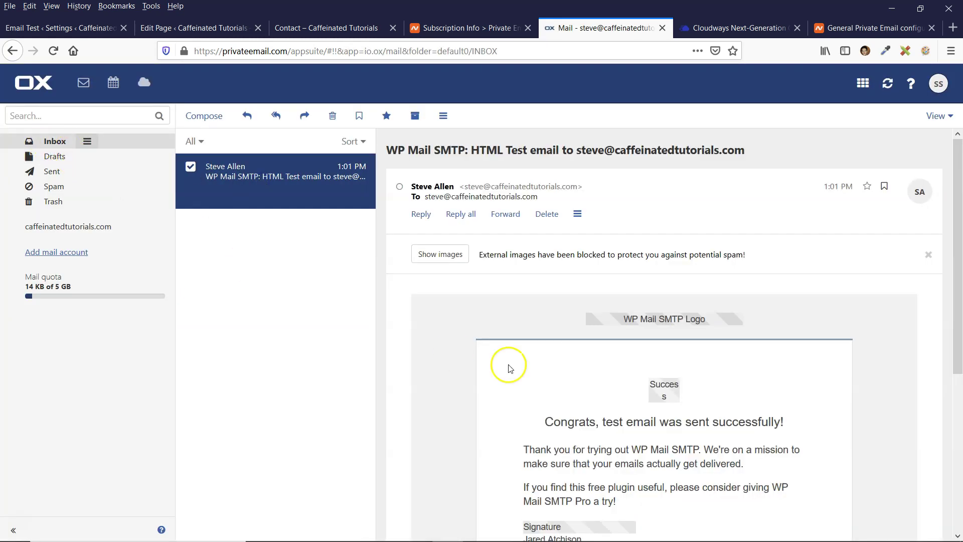
{"action": "scroll", "coordinate": [477, 370], "scroll_direction": "down", "scroll_amount": 4}
{"action": "scroll", "coordinate": [458, 336], "scroll_direction": "up", "scroll_amount": 4}
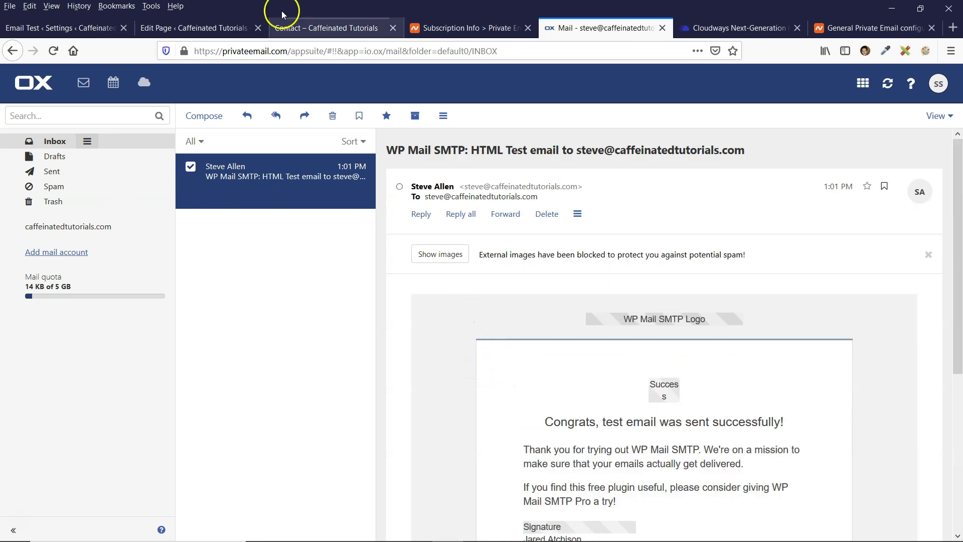
{"action": "left_click", "coordinate": [70, 29]}
Load the copied Contact preview URL in a private window and submit a test message
{"action": "left_click", "coordinate": [186, 33]}
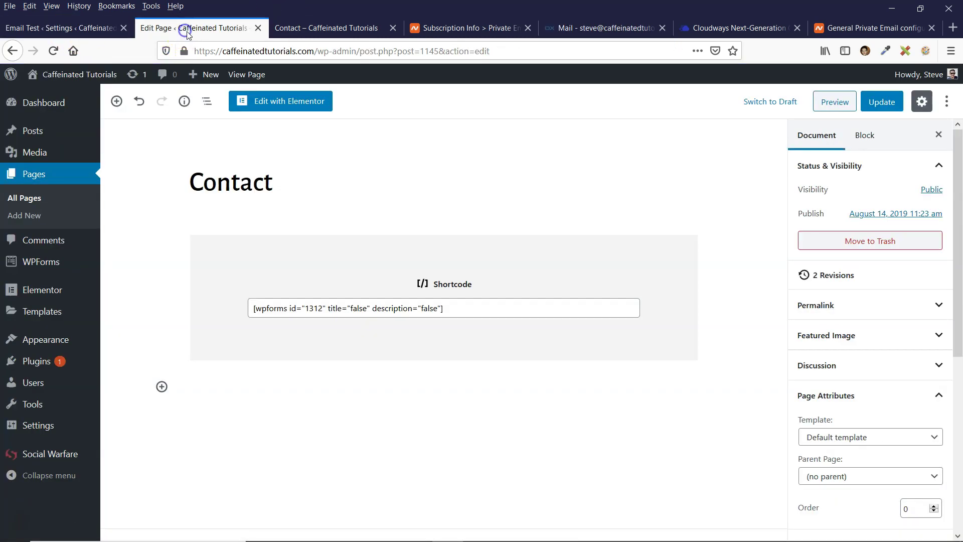
{"action": "left_click", "coordinate": [291, 27]}
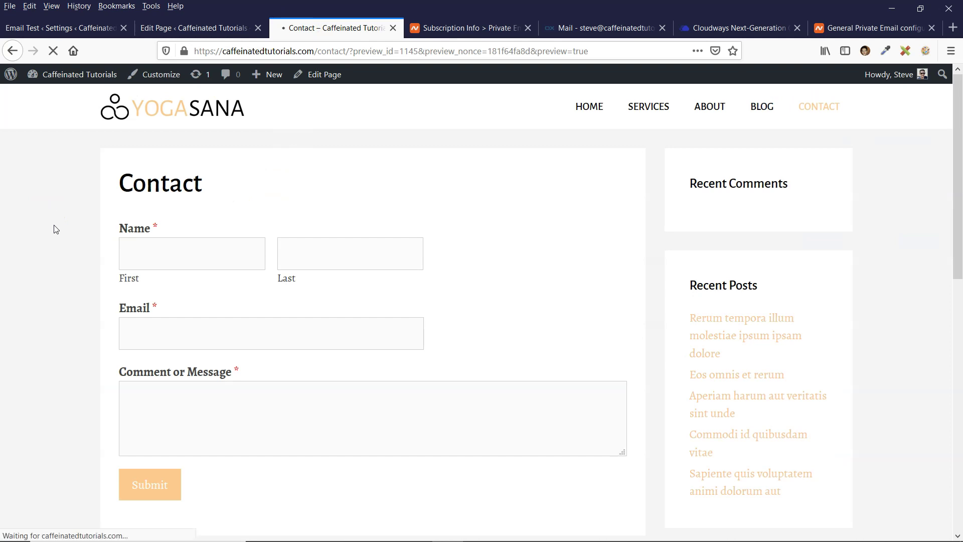
{"action": "left_click", "coordinate": [340, 52]}
{"action": "left_click_drag", "start_coordinate": [348, 51], "coordinate": [198, 52]}
{"action": "key", "text": "ctrl+c"}
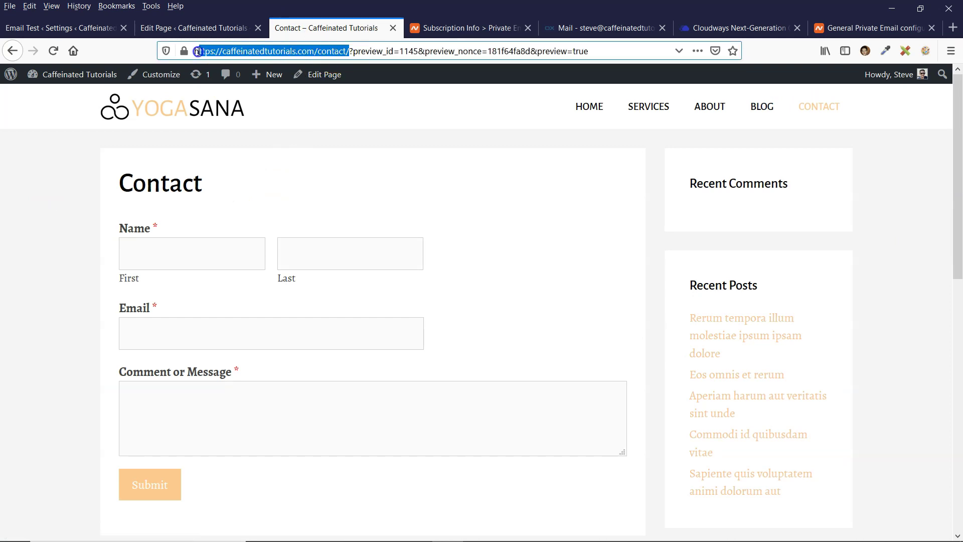
{"action": "left_click", "coordinate": [9, 6]}
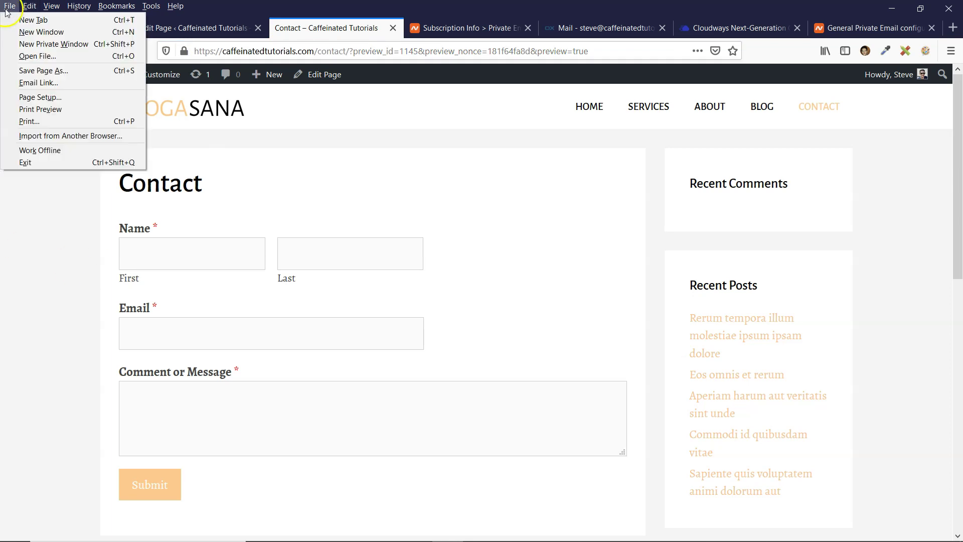
{"action": "left_click", "coordinate": [52, 39]}
{"action": "right_click", "coordinate": [327, 51]}
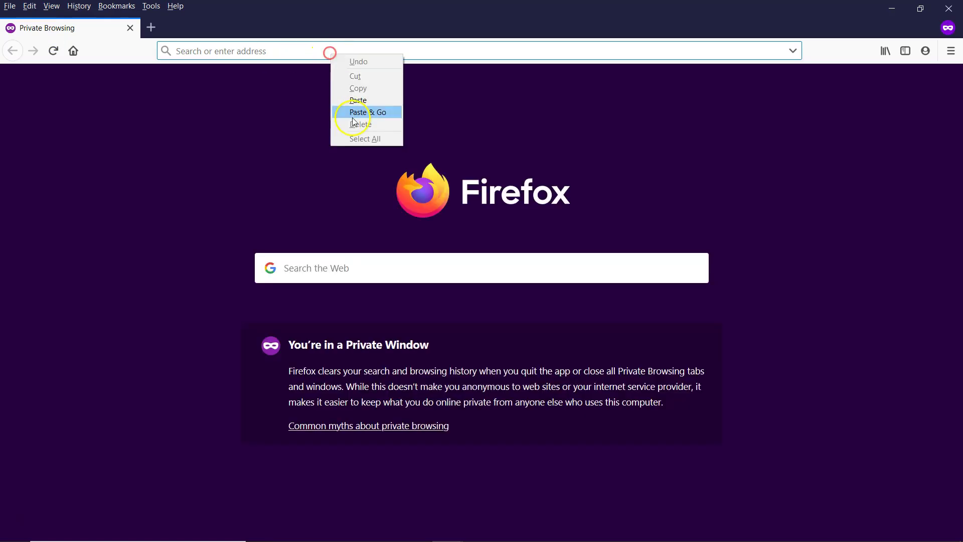
{"action": "left_click", "coordinate": [369, 110]}
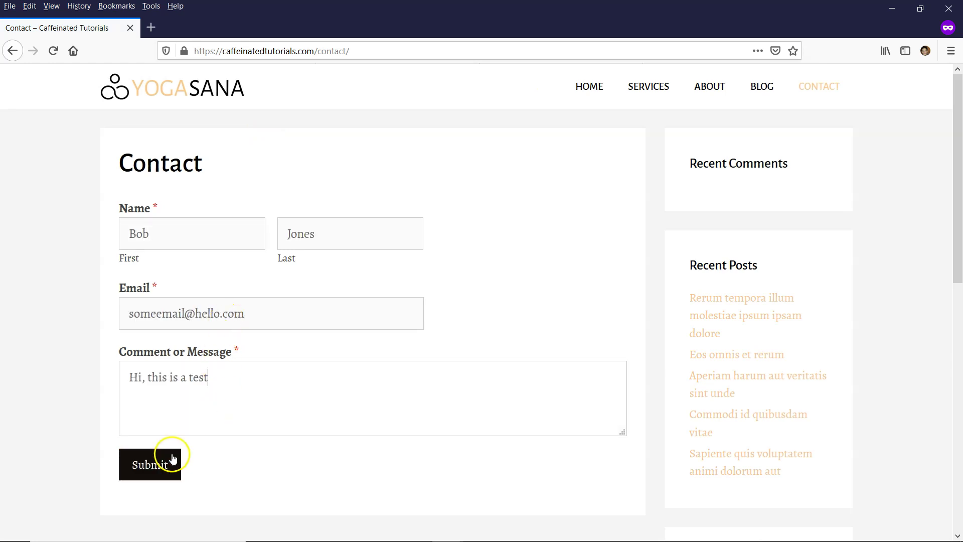
{"action": "left_click", "coordinate": [158, 457]}
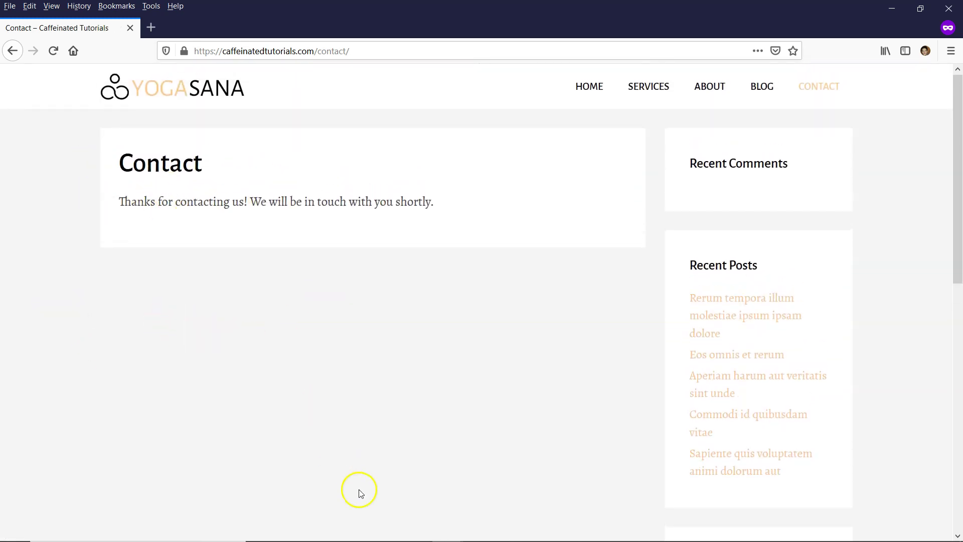
{"action": "key", "text": "alt+Tab"}
Refresh the webmail inbox and open the 'New Entry: Contact page' notification with the submitted comment
{"action": "left_click", "coordinate": [591, 23]}
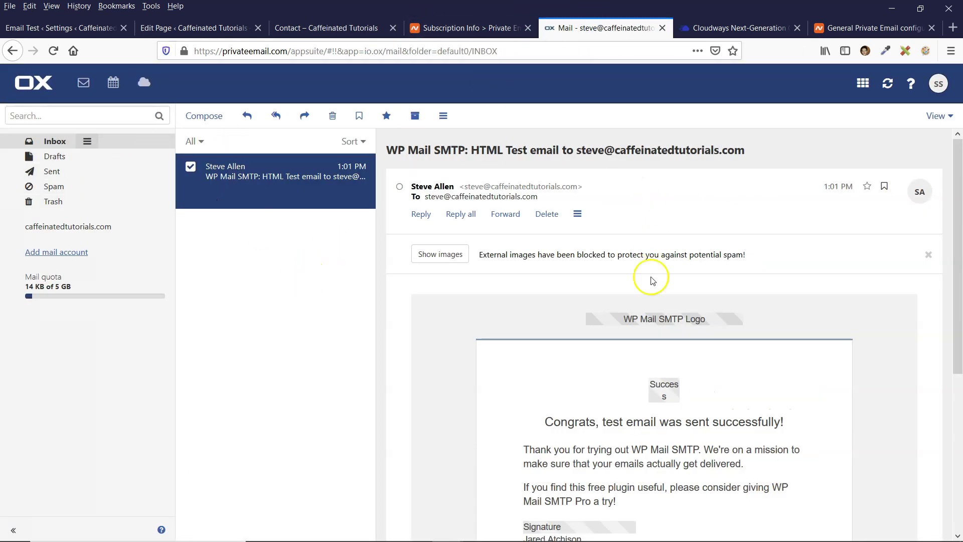
{"action": "left_click", "coordinate": [897, 87]}
{"action": "left_click", "coordinate": [892, 94]}
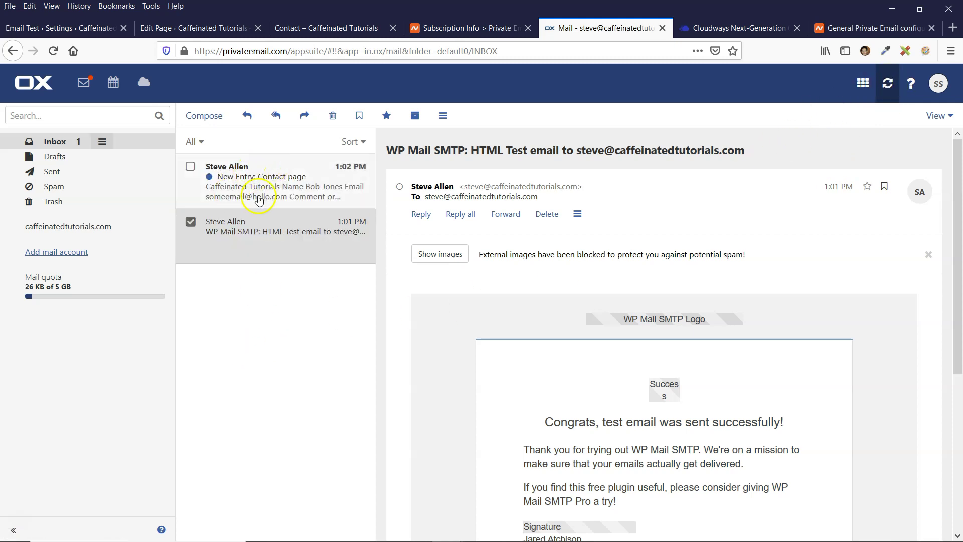
{"action": "left_click", "coordinate": [263, 193]}
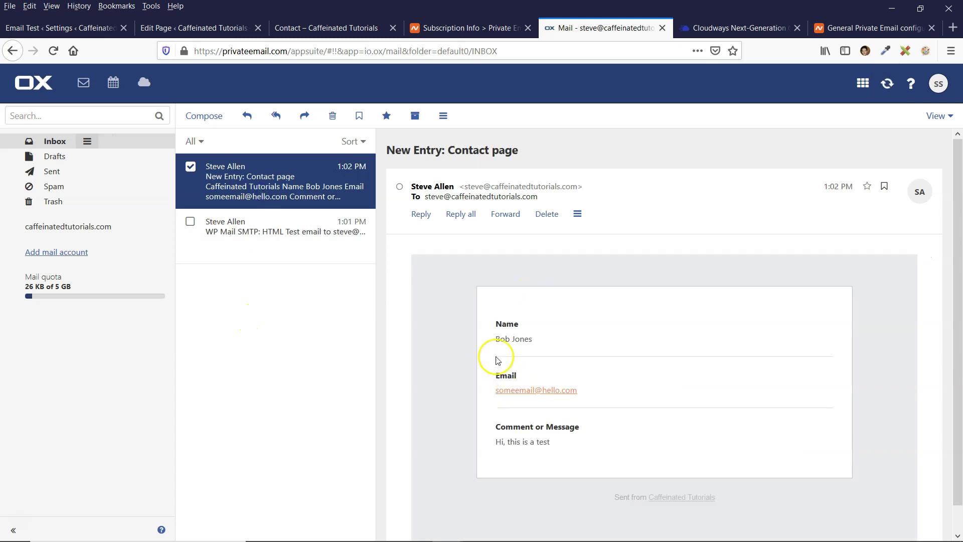
{"action": "left_click_drag", "start_coordinate": [497, 423], "coordinate": [556, 443]}
{"action": "left_click", "coordinate": [342, 430]}
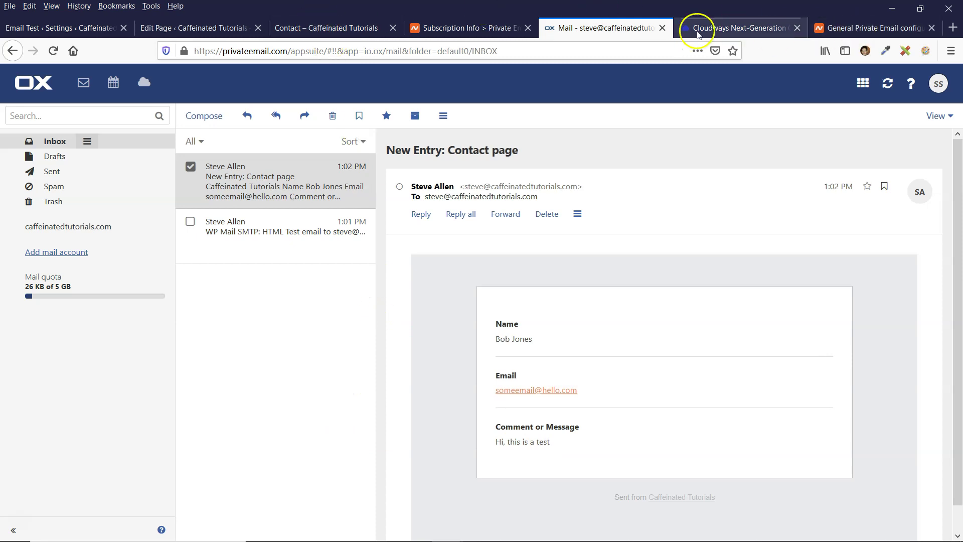
{"action": "left_click", "coordinate": [733, 29]}
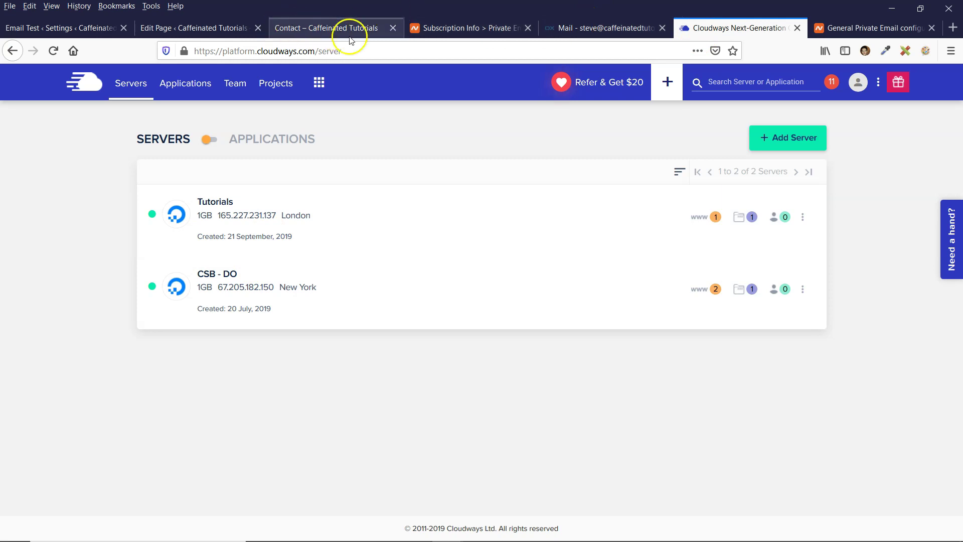
Scroll the Private Email DNS records for caffeinatedtutorials.com and glance at the Send a Test Email page
{"action": "left_click", "coordinate": [467, 28]}
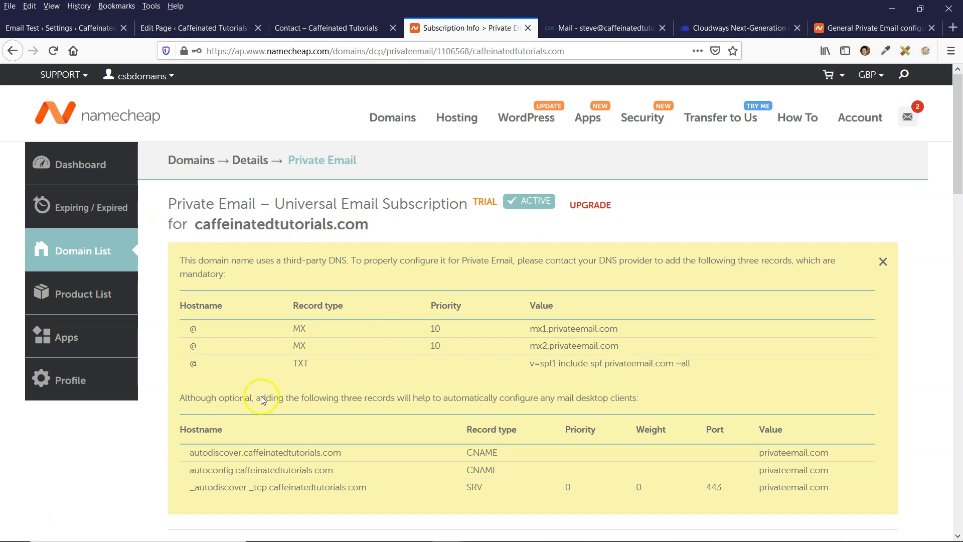
{"action": "left_click_drag", "start_coordinate": [959, 176], "coordinate": [962, 169]}
{"action": "scroll", "coordinate": [959, 185], "scroll_direction": "down", "scroll_amount": 3}
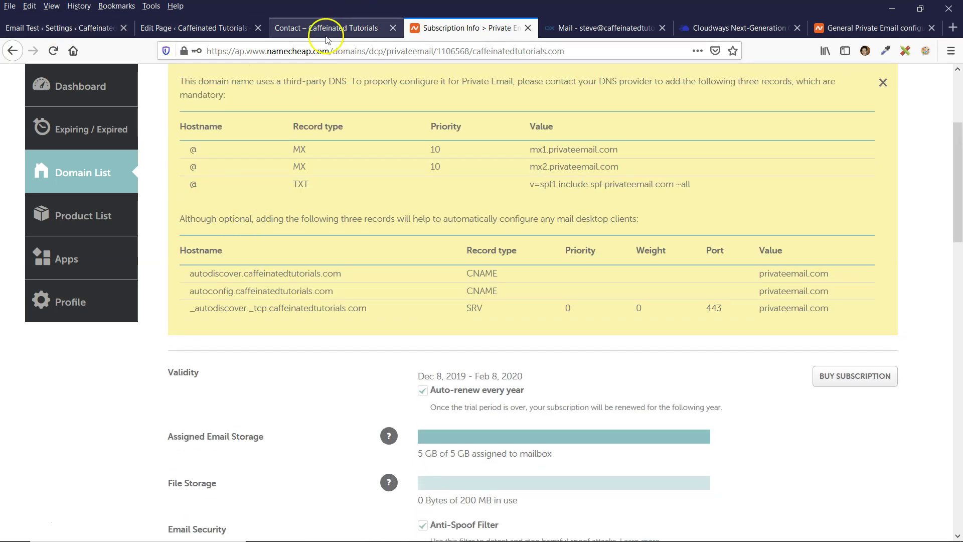
{"action": "left_click", "coordinate": [78, 33]}
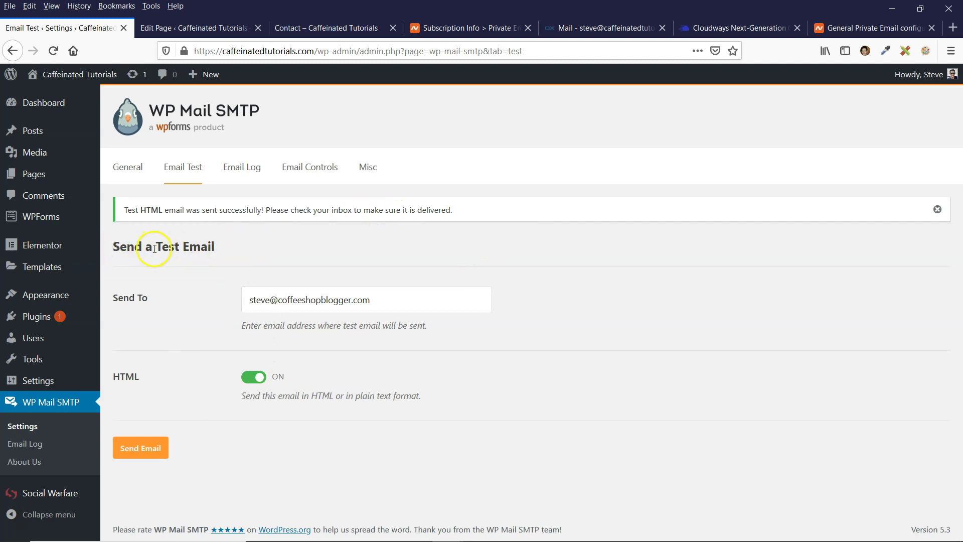
{"action": "left_click_drag", "start_coordinate": [155, 251], "coordinate": [251, 249]}
{"action": "left_click", "coordinate": [335, 255]}
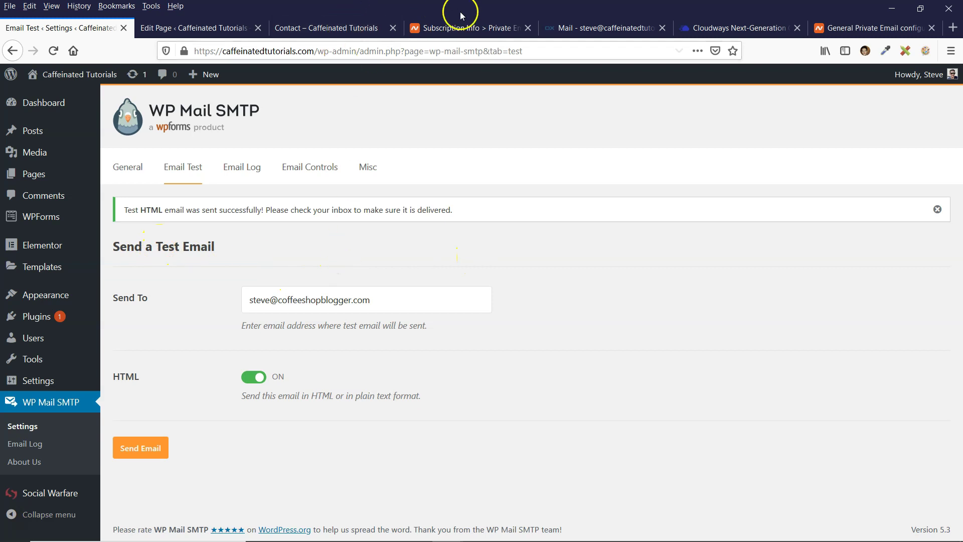
Read the optional DNS records note in Namecheap, then bring back the Contact page preview
{"action": "left_click", "coordinate": [467, 28]}
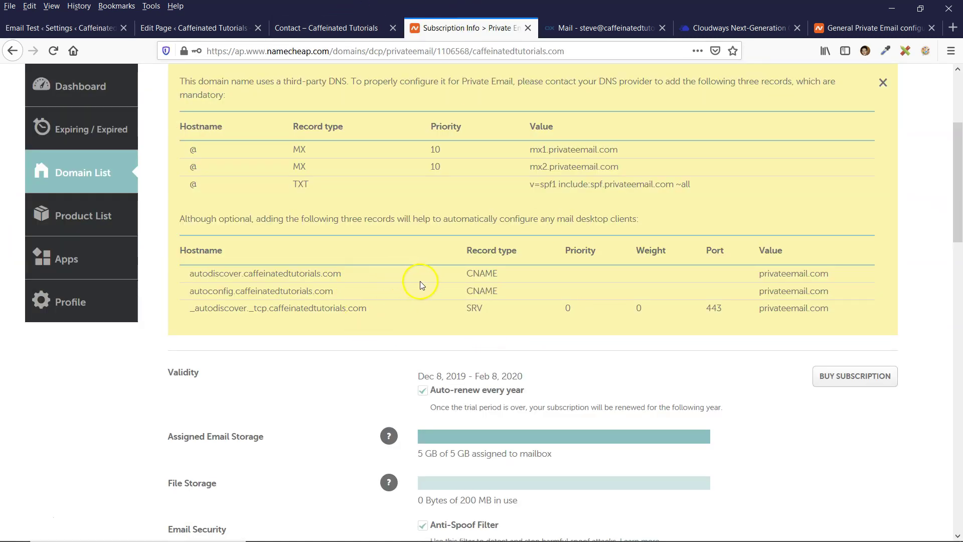
{"action": "left_click_drag", "start_coordinate": [413, 218], "coordinate": [652, 223]}
{"action": "left_click", "coordinate": [637, 222]}
{"action": "left_click", "coordinate": [336, 219]}
{"action": "left_click_drag", "start_coordinate": [300, 219], "coordinate": [345, 219]}
{"action": "left_click", "coordinate": [387, 219]}
{"action": "left_click_drag", "start_coordinate": [355, 219], "coordinate": [478, 219]}
{"action": "left_click", "coordinate": [530, 228]}
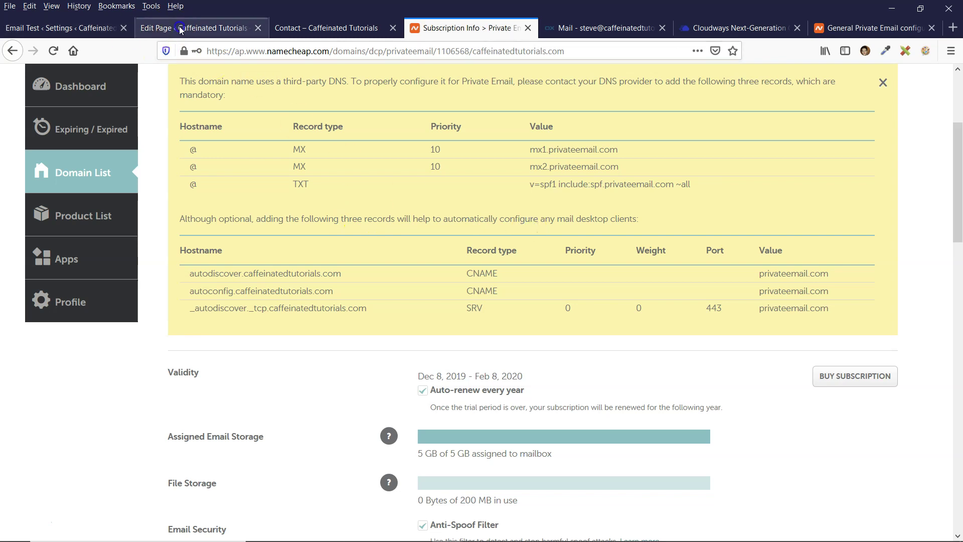
{"action": "left_click", "coordinate": [191, 27]}
{"action": "left_click", "coordinate": [327, 28]}
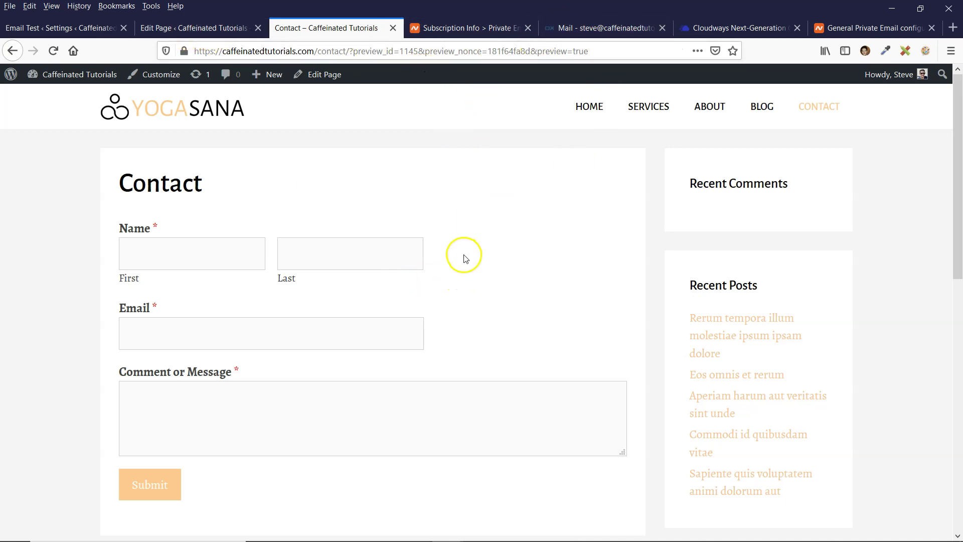
Leave the Cloudways servers page for the webmail inbox and reopen the New Entry: Contact page message
{"action": "left_click", "coordinate": [718, 27]}
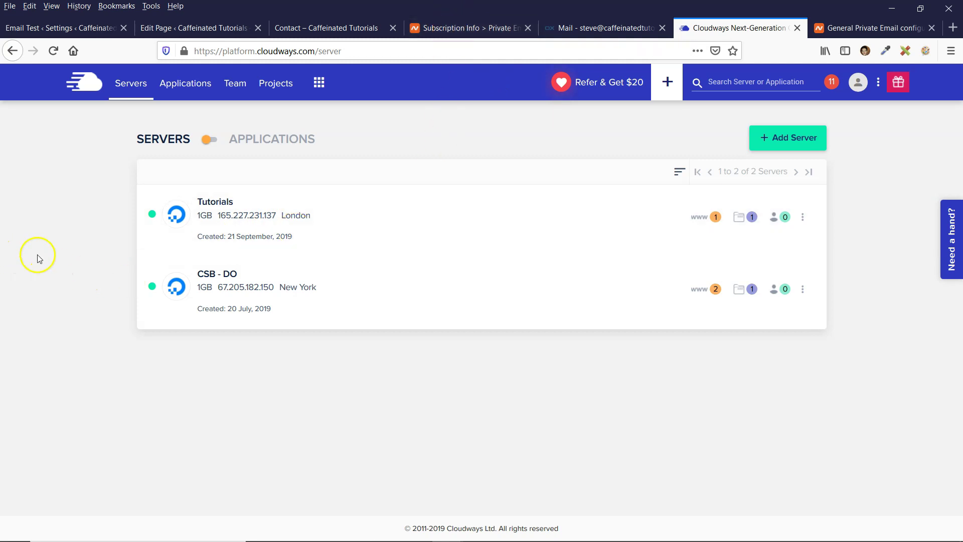
{"action": "left_click", "coordinate": [600, 28]}
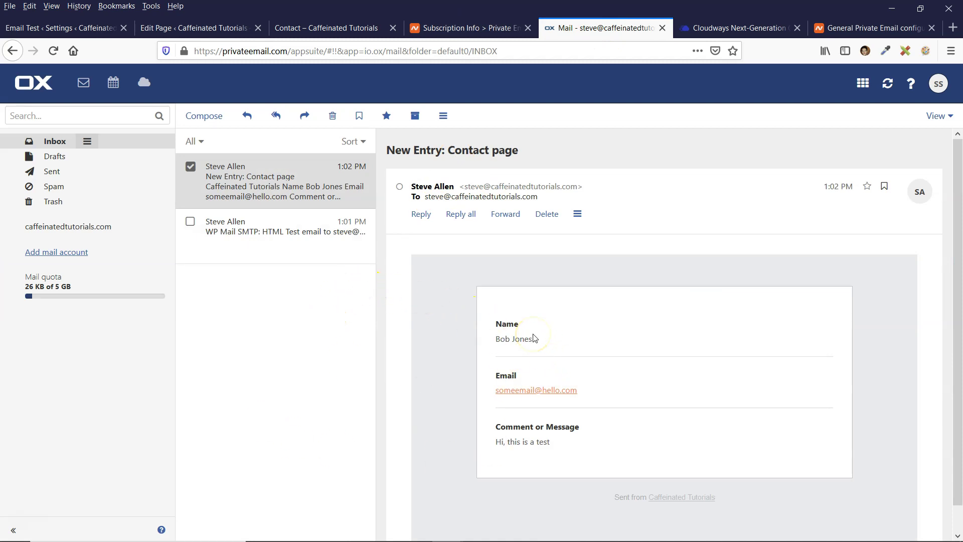
{"action": "left_click", "coordinate": [497, 334]}
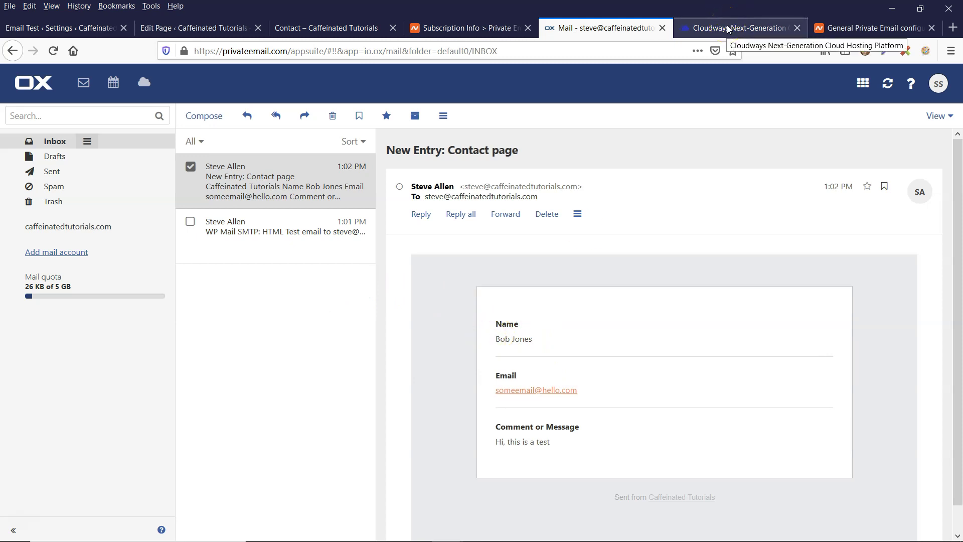
Review the top of the Private Email configuration article, check the inbox, then return to the empty Contact page form
{"action": "left_click", "coordinate": [828, 28]}
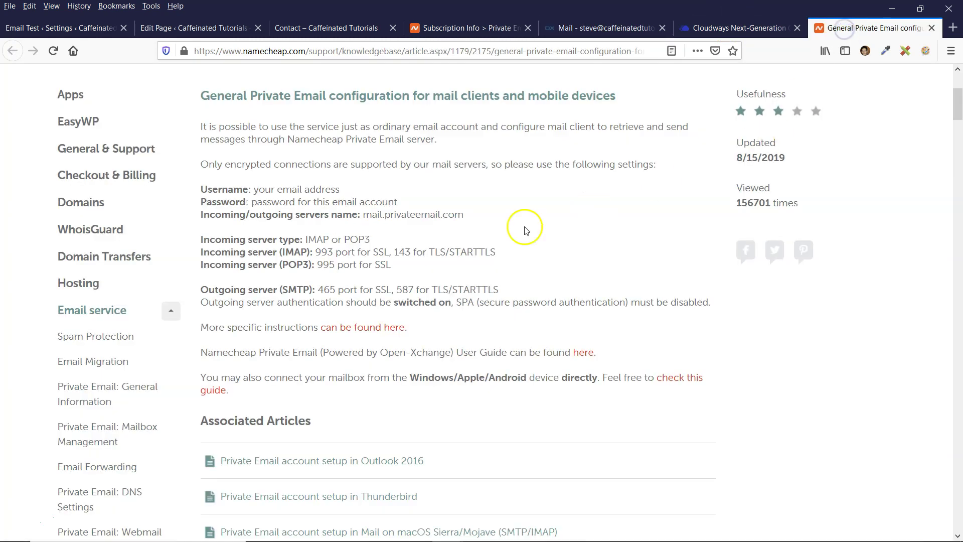
{"action": "scroll", "coordinate": [948, 100], "scroll_direction": "up", "scroll_amount": 4}
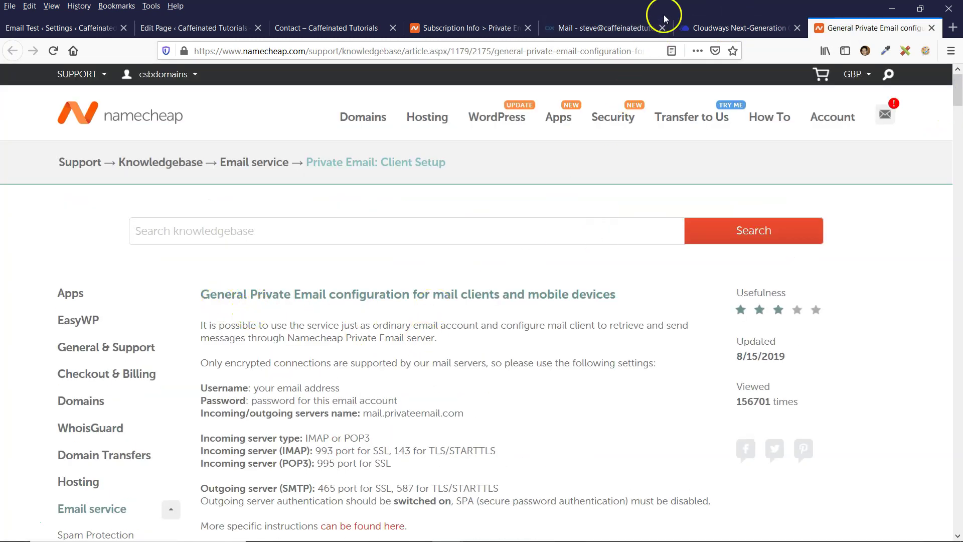
{"action": "left_click", "coordinate": [595, 27]}
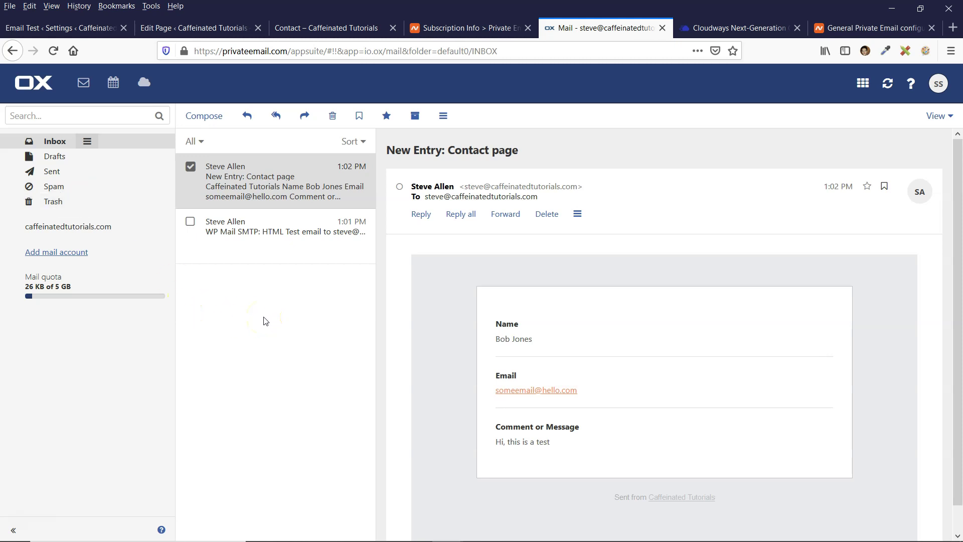
{"action": "left_click", "coordinate": [321, 29]}
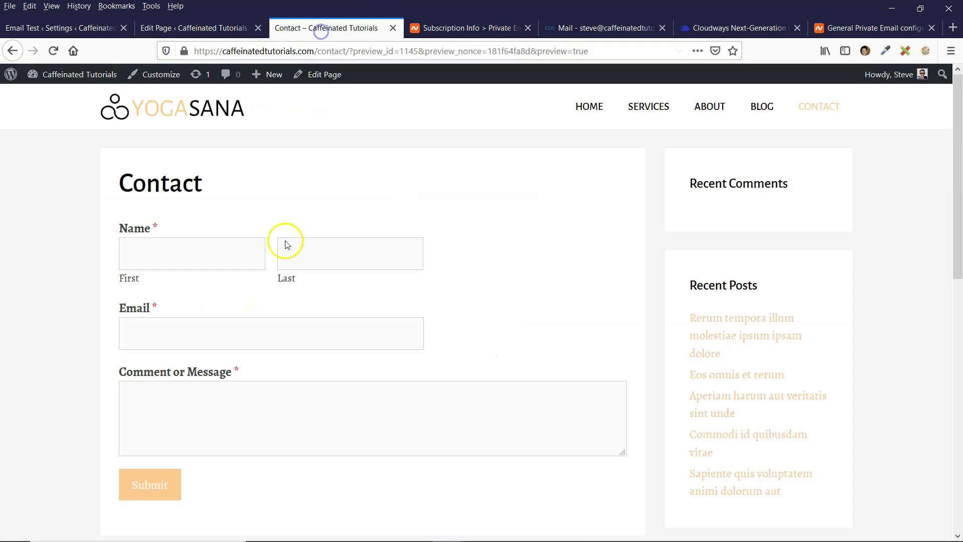
{"action": "left_click", "coordinate": [237, 221]}
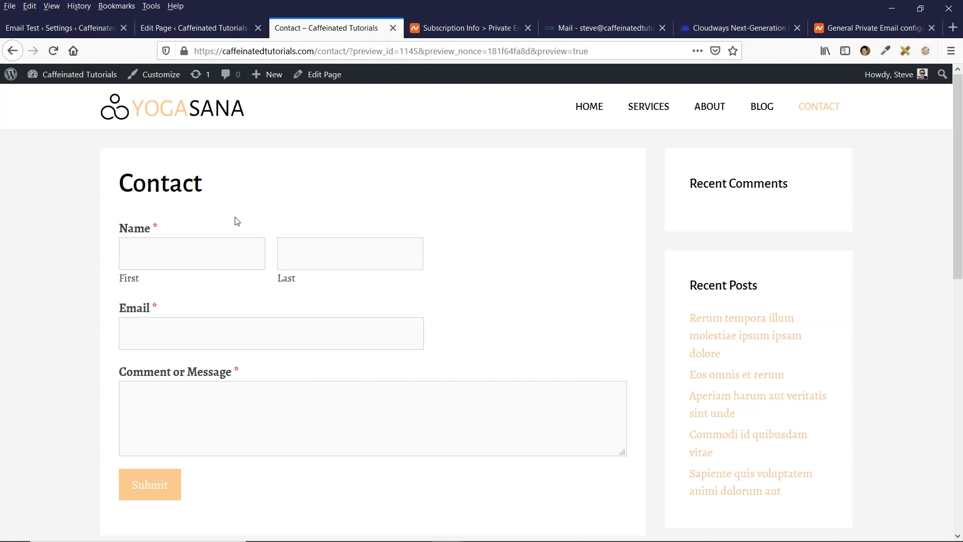